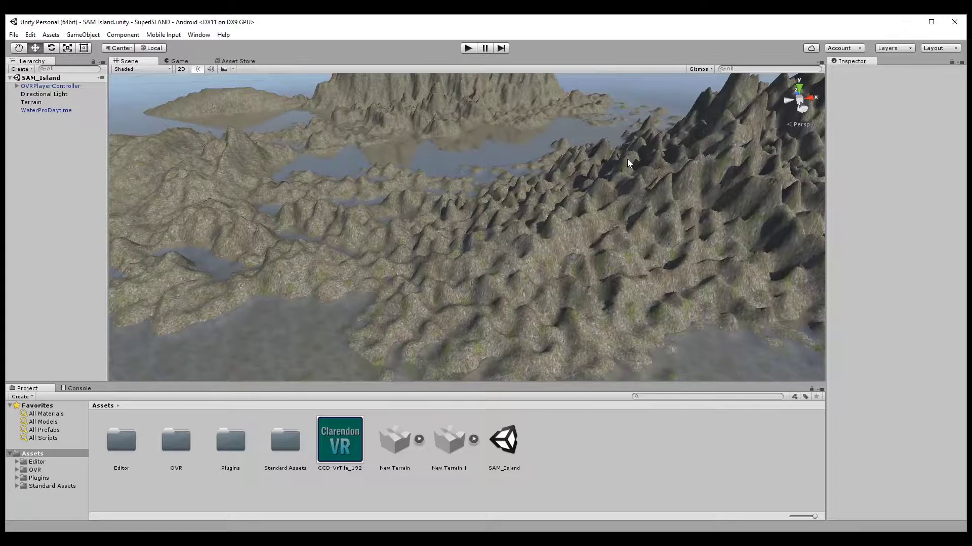
Run the SAM_Island scene in play mode, walk the player across the rocky terrain toward the sea, and stop playback
{"action": "left_click", "coordinate": [467, 48]}
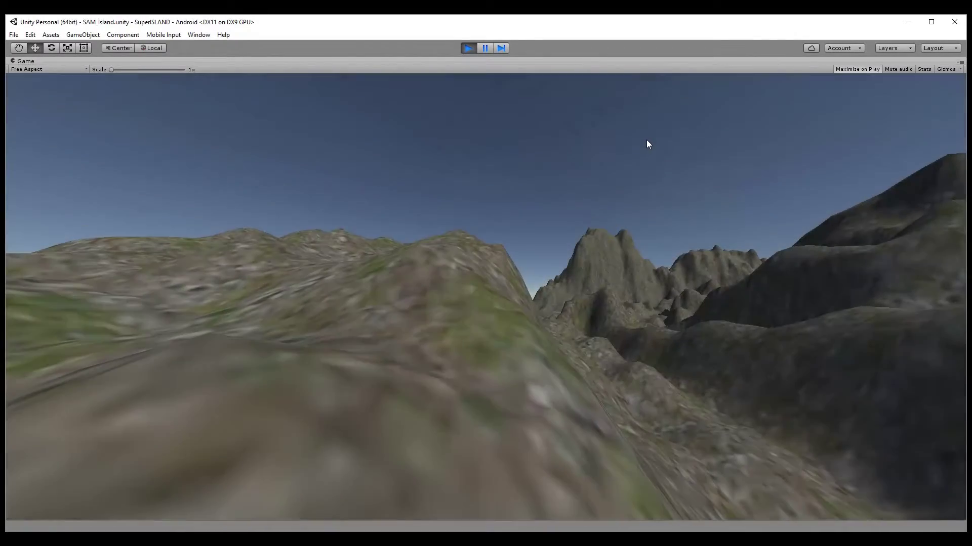
{"action": "key", "text": "w"}
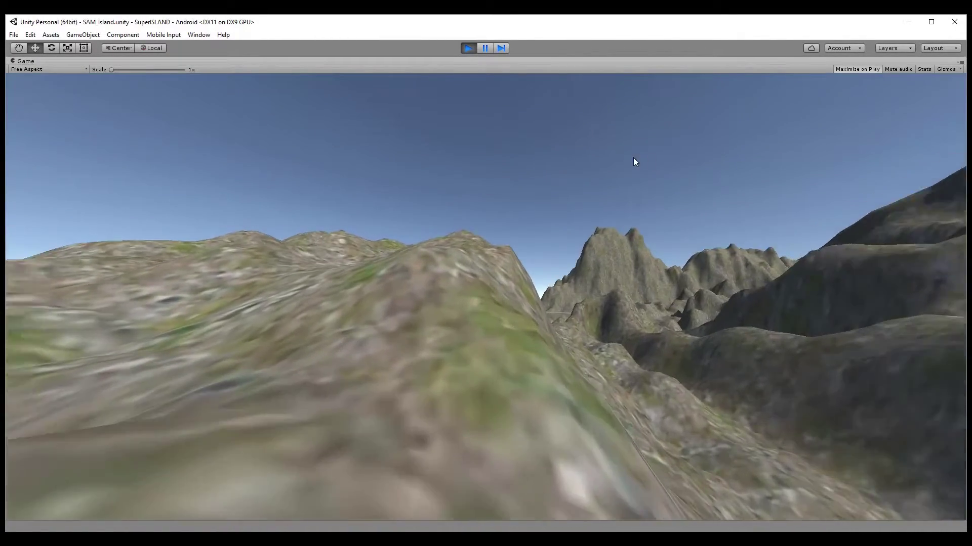
{"action": "left_click", "coordinate": [56, 380]}
{"action": "key", "text": "w"}
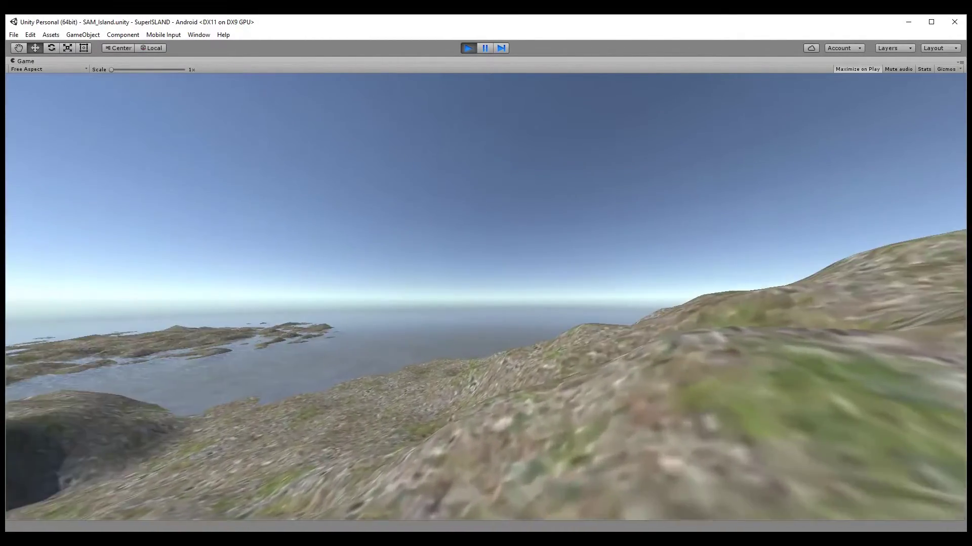
{"action": "key", "text": "w"}
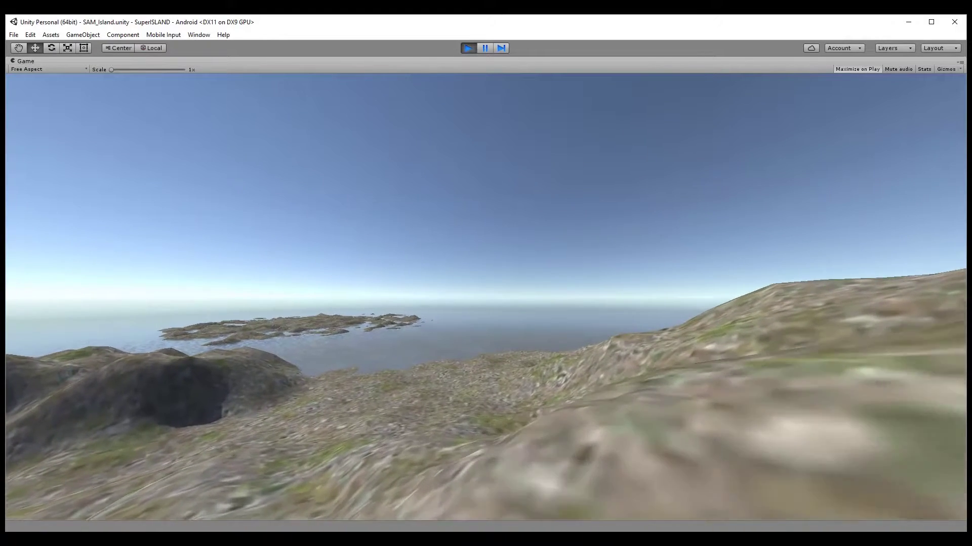
{"action": "key", "text": "w"}
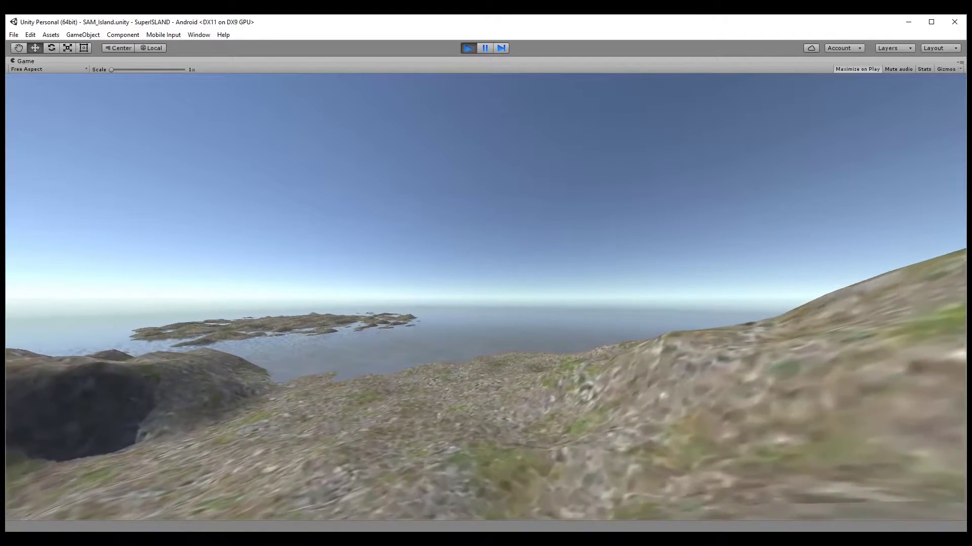
{"action": "key", "text": "w"}
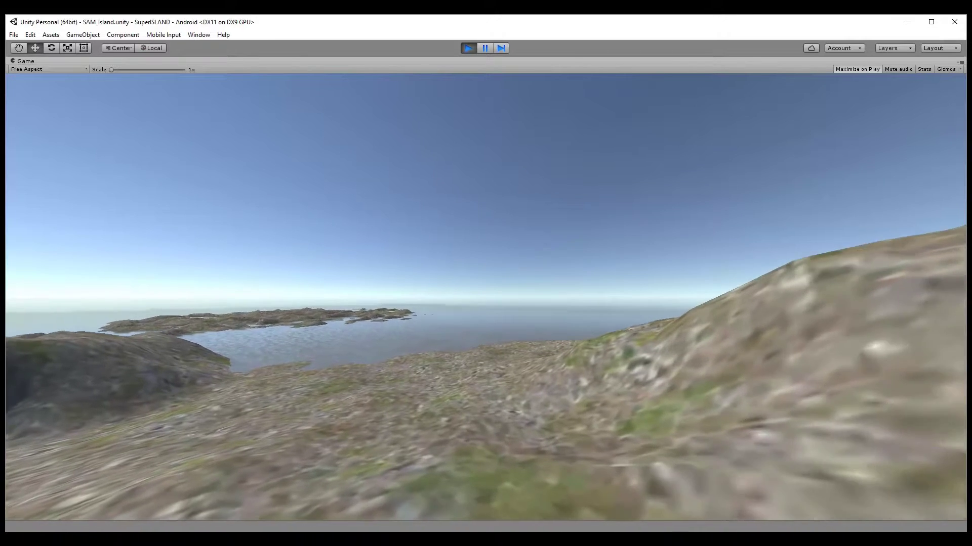
{"action": "key", "text": "w"}
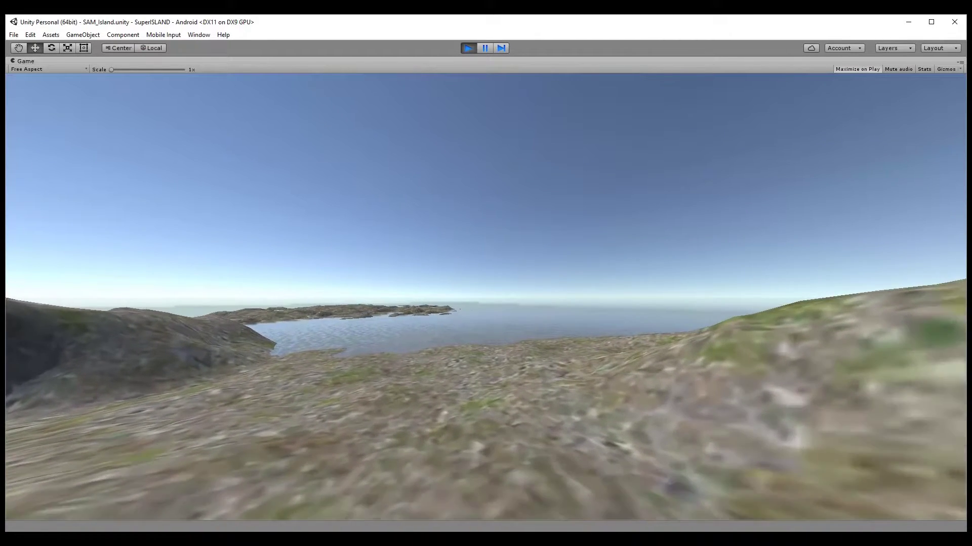
{"action": "key", "text": "w"}
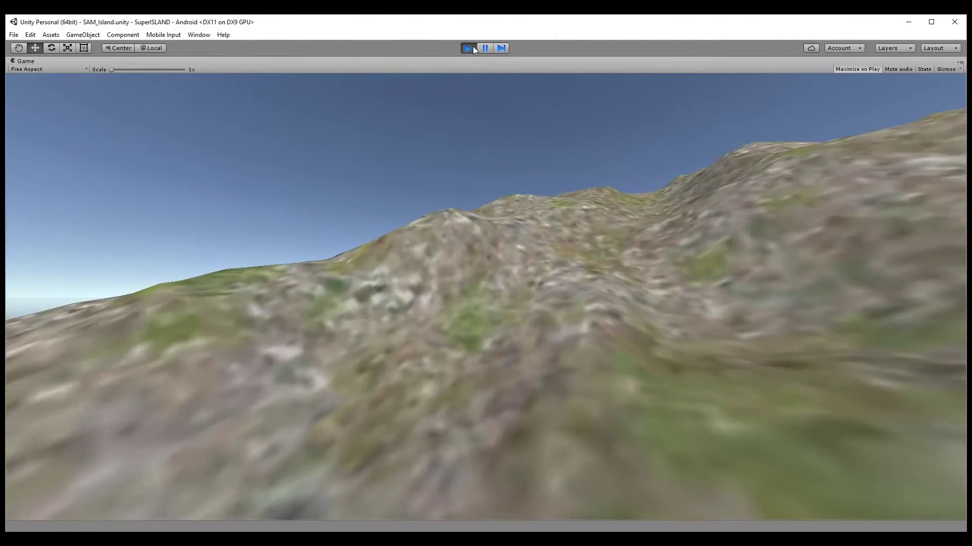
{"action": "left_click", "coordinate": [469, 48]}
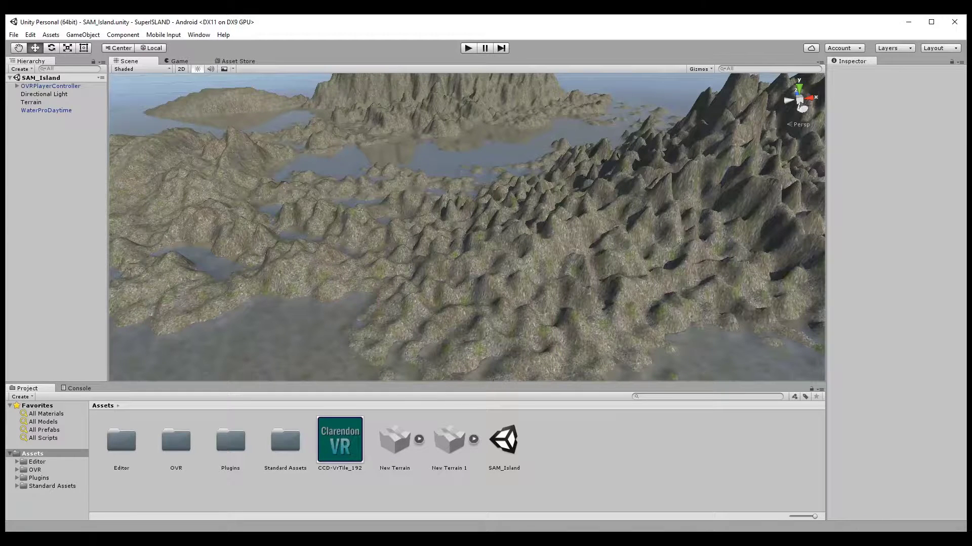
Switch to the web browser and open the Get Unity page from the unity3d.com home page
{"action": "key", "text": "alt+Tab"}
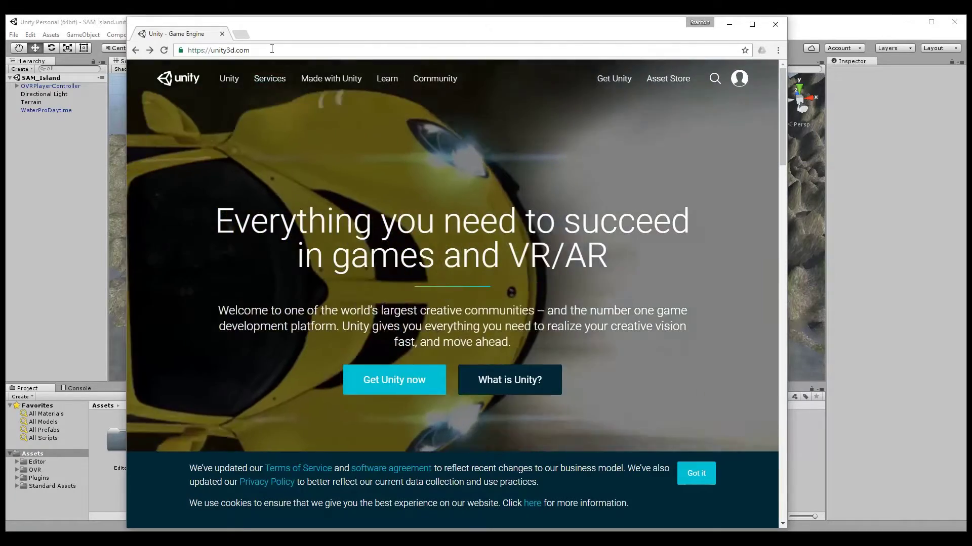
{"action": "left_click_drag", "start_coordinate": [271, 49], "coordinate": [153, 49]}
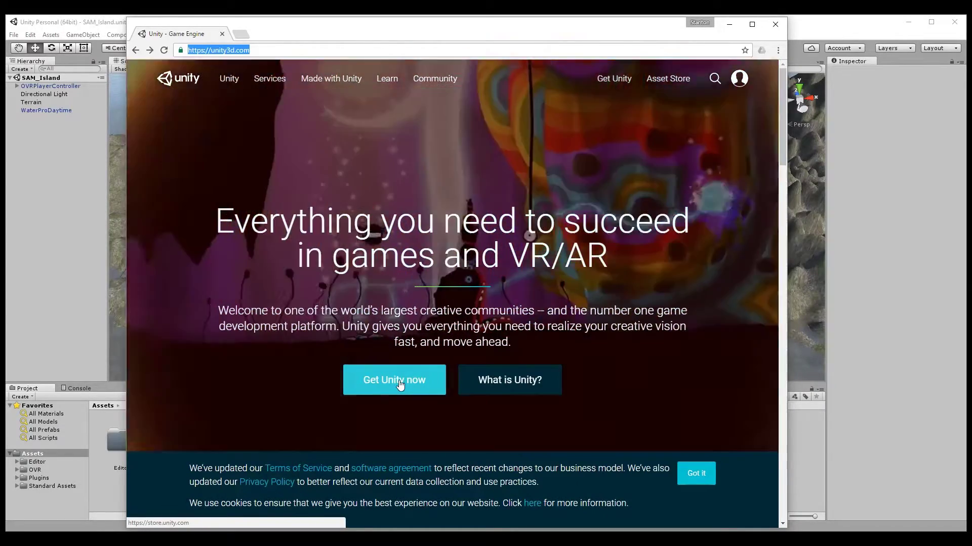
{"action": "left_click", "coordinate": [400, 389]}
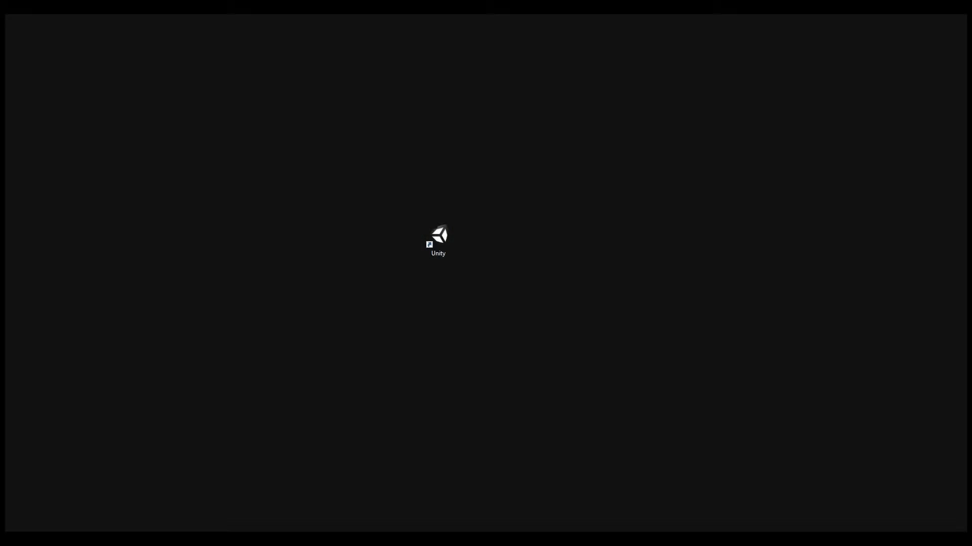
Launch Unity and start a new 3D project named "Private Island"
{"action": "double_click", "coordinate": [439, 238]}
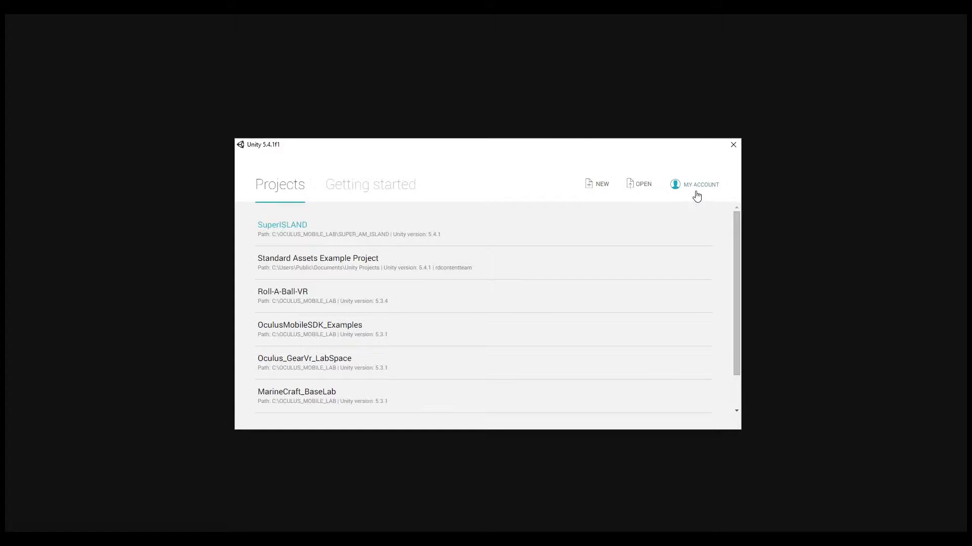
{"action": "left_click", "coordinate": [596, 191]}
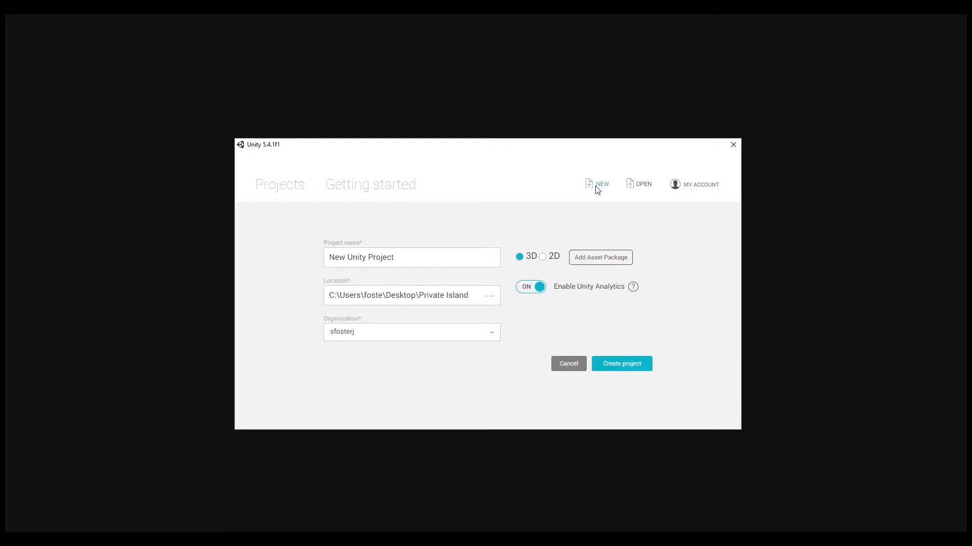
{"action": "left_click_drag", "start_coordinate": [417, 256], "coordinate": [276, 267]}
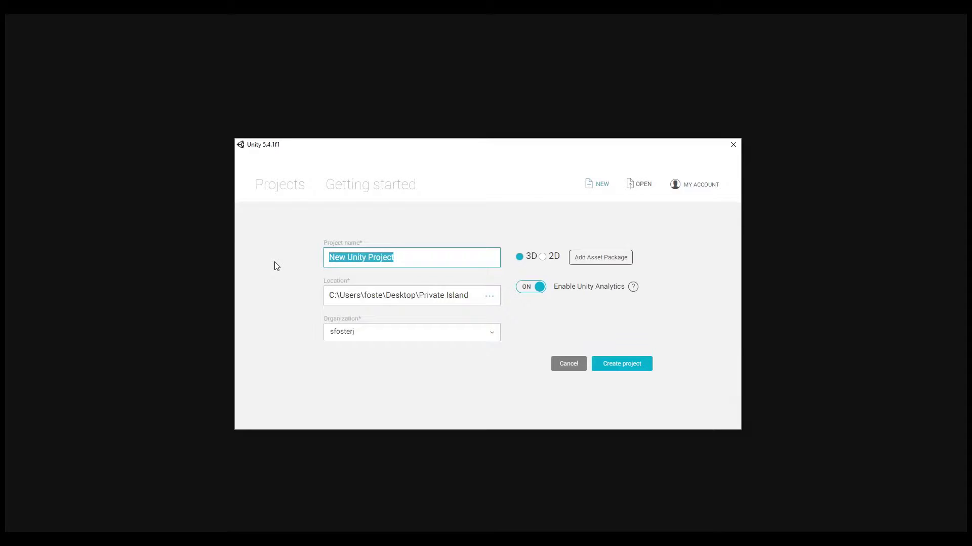
{"action": "type", "text": "Private "}
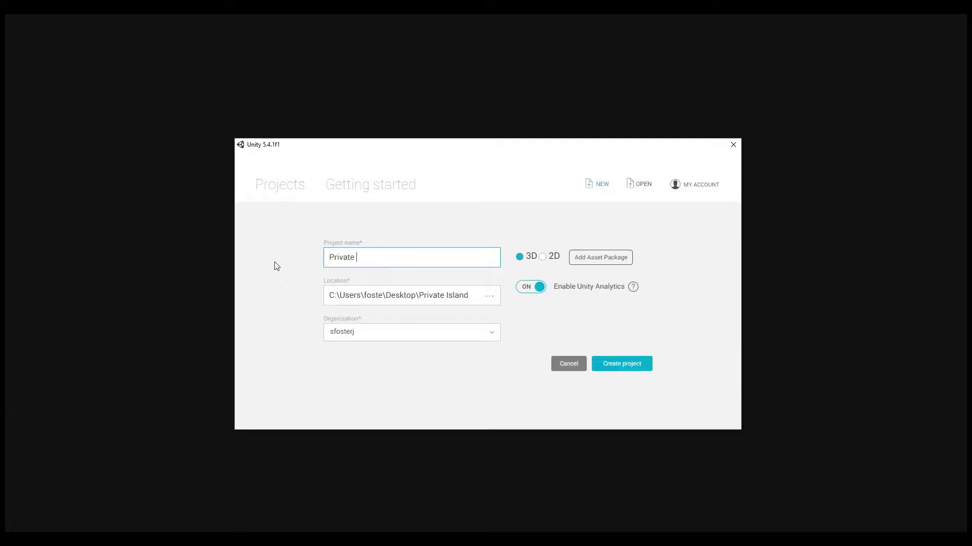
{"action": "type", "text": "Island"}
Select the Cameras, Characters and Environment asset packages for the new project
{"action": "left_click", "coordinate": [591, 262]}
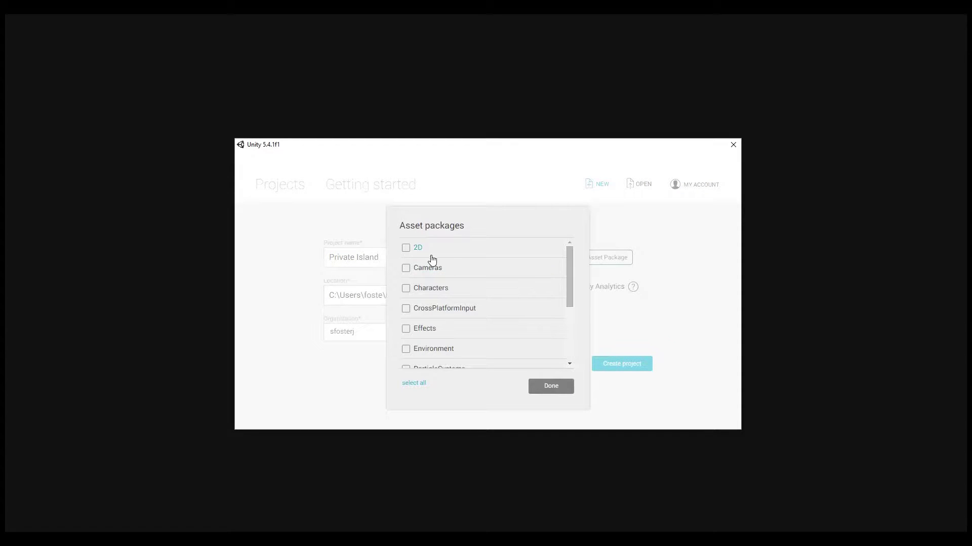
{"action": "left_click", "coordinate": [414, 271]}
{"action": "scroll", "coordinate": [477, 289], "scroll_direction": "down", "scroll_amount": 2}
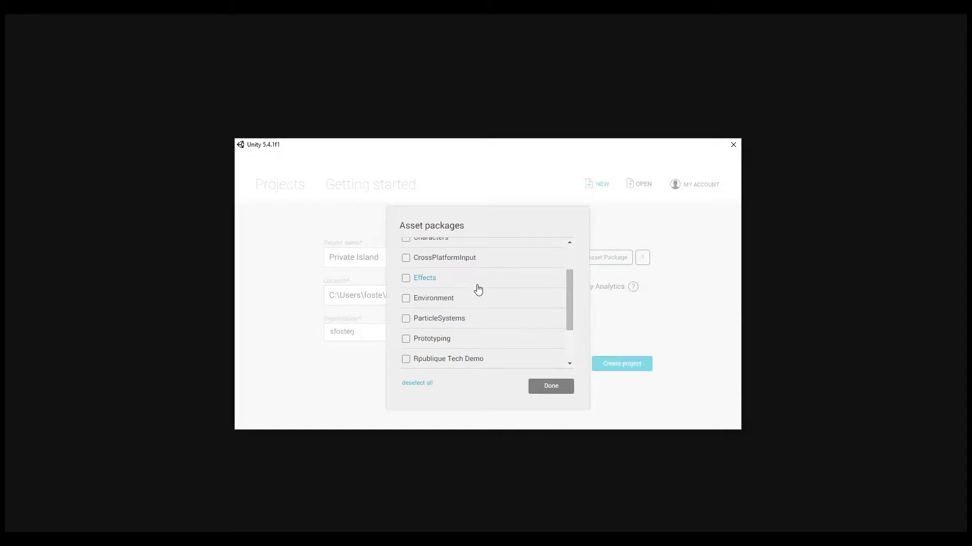
{"action": "scroll", "coordinate": [442, 283], "scroll_direction": "up", "scroll_amount": 2}
{"action": "left_click", "coordinate": [409, 292]}
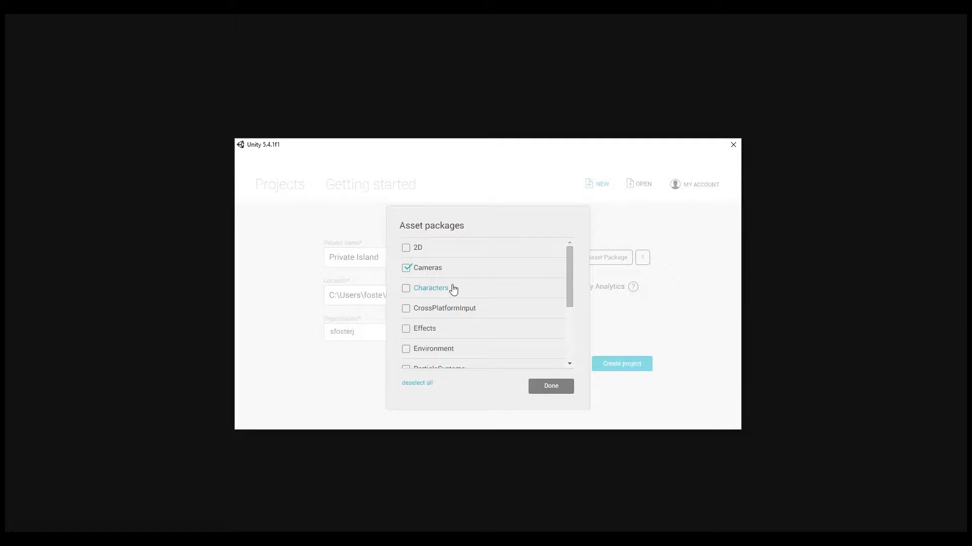
{"action": "scroll", "coordinate": [480, 290], "scroll_direction": "down", "scroll_amount": 4}
{"action": "scroll", "coordinate": [468, 296], "scroll_direction": "up", "scroll_amount": 2}
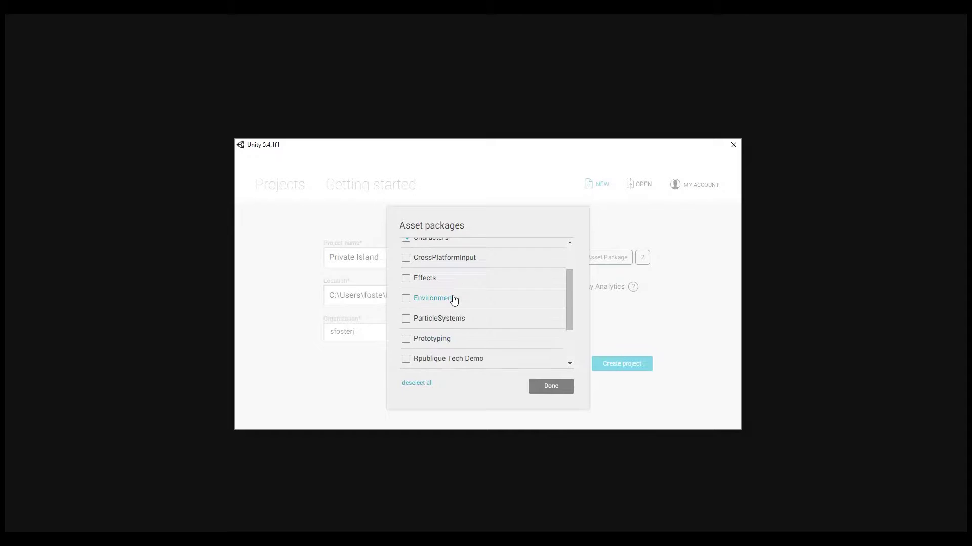
{"action": "left_click", "coordinate": [406, 298]}
{"action": "scroll", "coordinate": [479, 319], "scroll_direction": "down", "scroll_amount": 2}
{"action": "scroll", "coordinate": [478, 319], "scroll_direction": "down", "scroll_amount": 1}
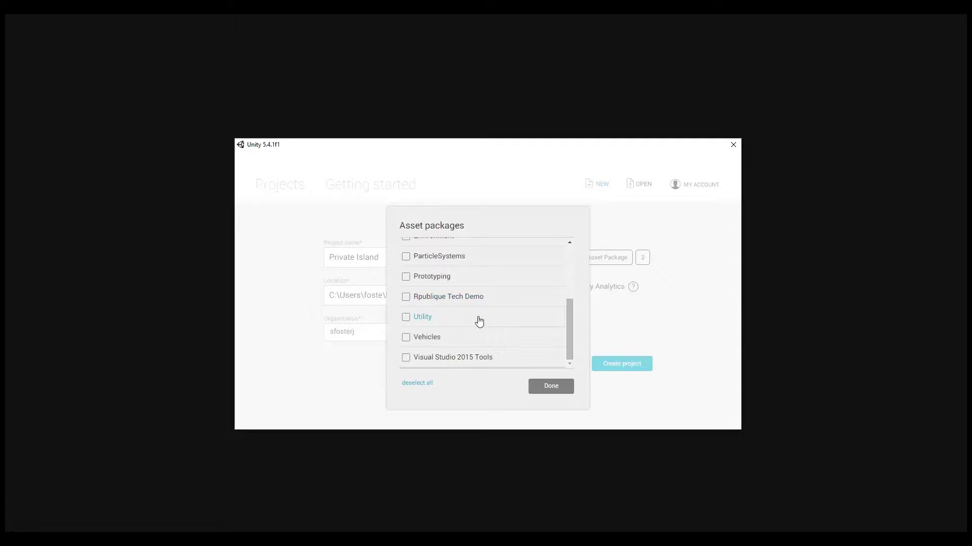
Review the asset package list, confirm the selection, and create the Private Island project
{"action": "scroll", "coordinate": [479, 320], "scroll_direction": "up", "scroll_amount": 4}
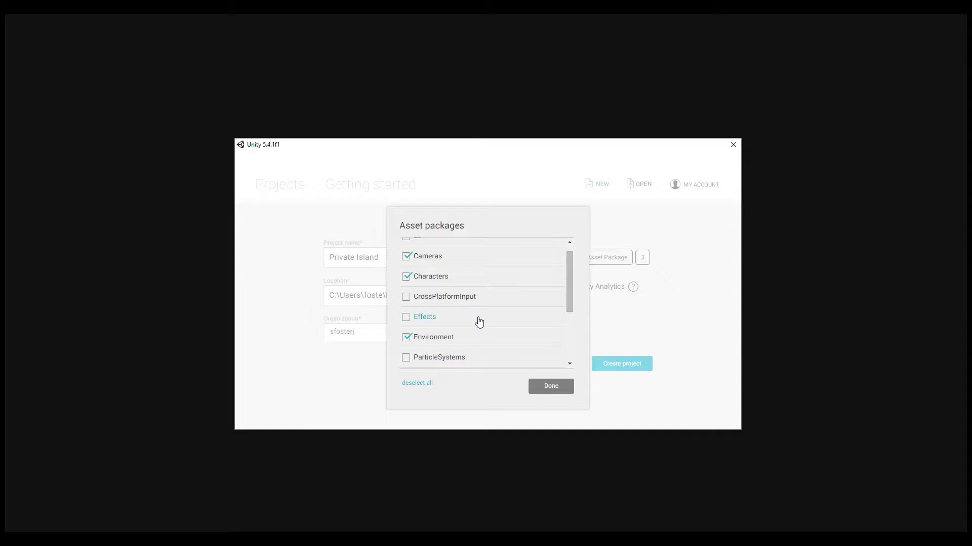
{"action": "scroll", "coordinate": [476, 316], "scroll_direction": "up", "scroll_amount": 1}
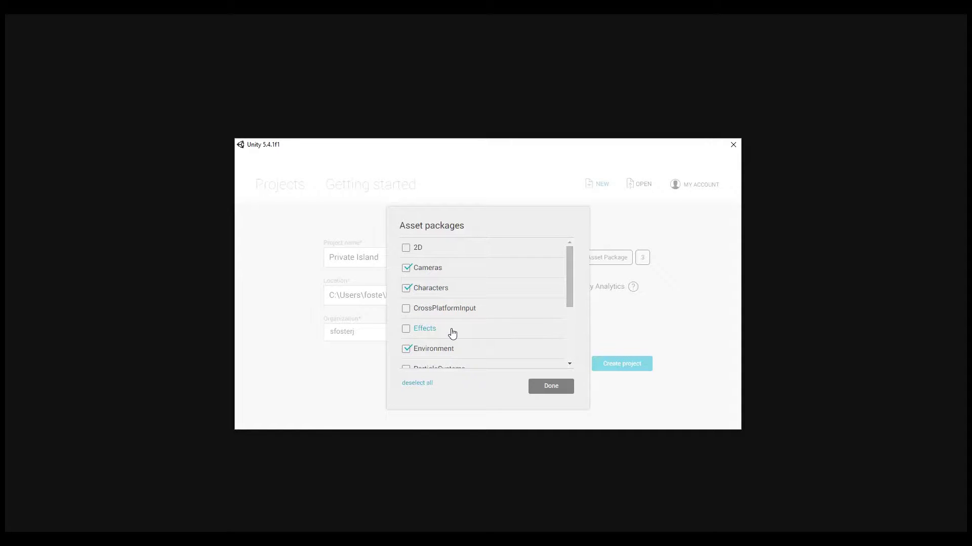
{"action": "scroll", "coordinate": [453, 332], "scroll_direction": "down", "scroll_amount": 3}
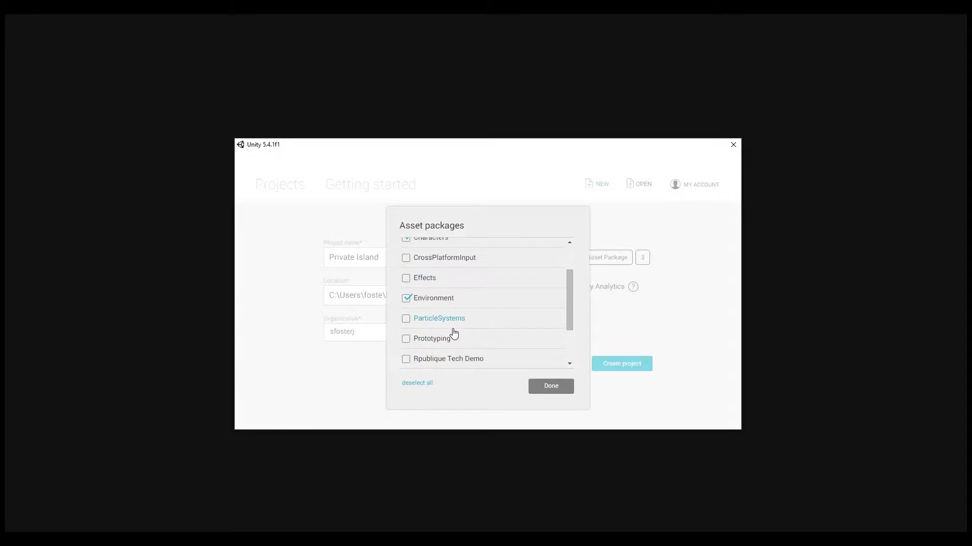
{"action": "scroll", "coordinate": [452, 335], "scroll_direction": "down", "scroll_amount": 1}
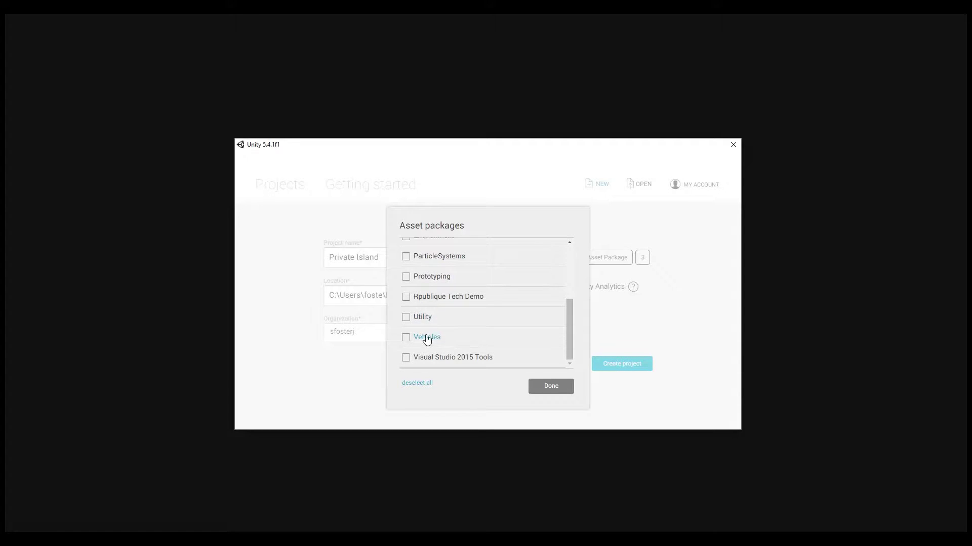
{"action": "left_click", "coordinate": [548, 391]}
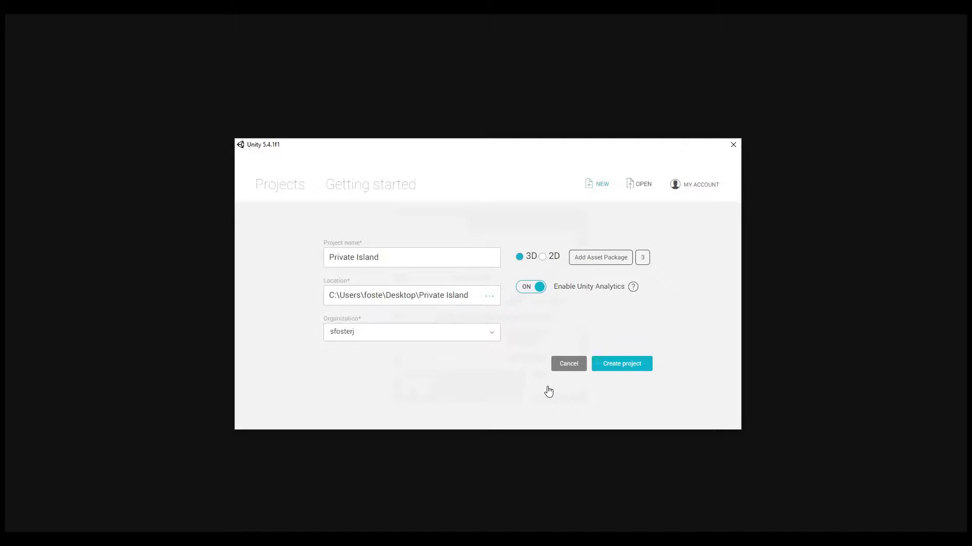
{"action": "left_click", "coordinate": [628, 367]}
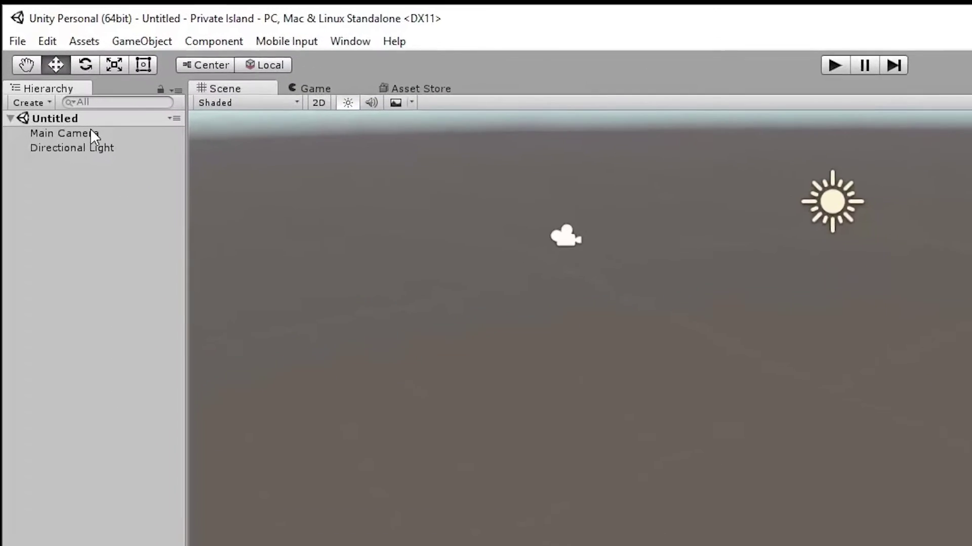
Select the Main Camera and the Directional Light in turn to examine the new scene's default objects
{"action": "left_click", "coordinate": [59, 86]}
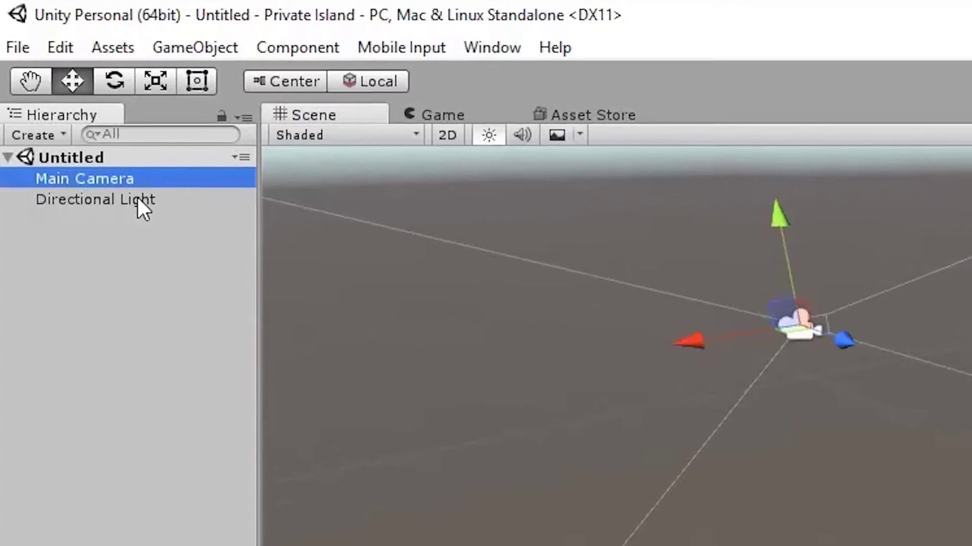
{"action": "left_click", "coordinate": [120, 175]}
{"action": "left_click", "coordinate": [112, 159]}
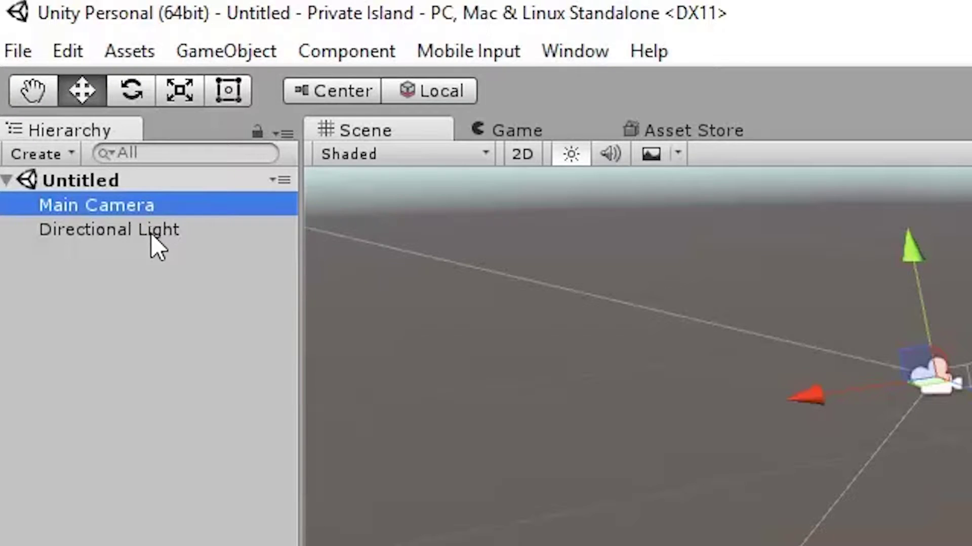
{"action": "left_click", "coordinate": [152, 231]}
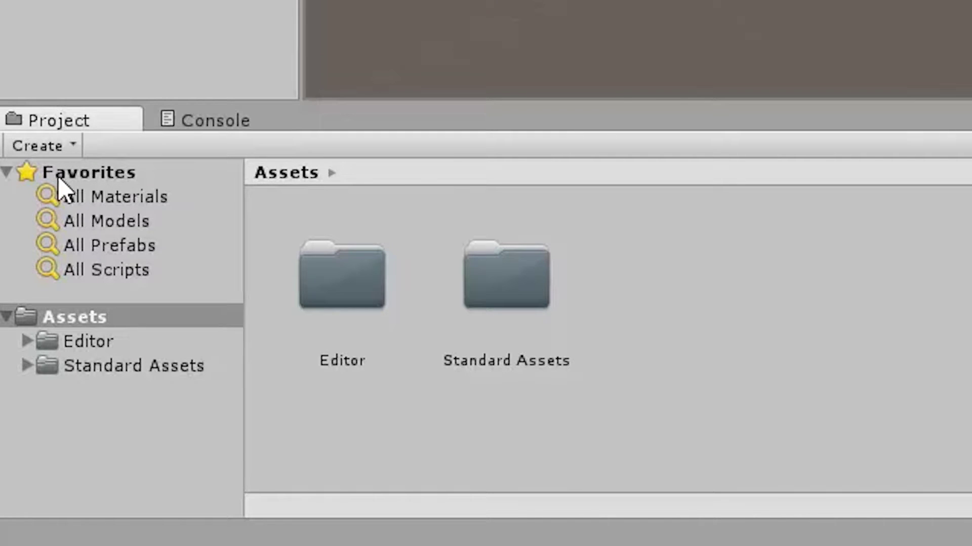
Browse the project's Editor and Standard Assets folders, selecting the Cameras and Environment subfolders to see the imported assets
{"action": "left_click", "coordinate": [98, 344]}
{"action": "left_click", "coordinate": [105, 369]}
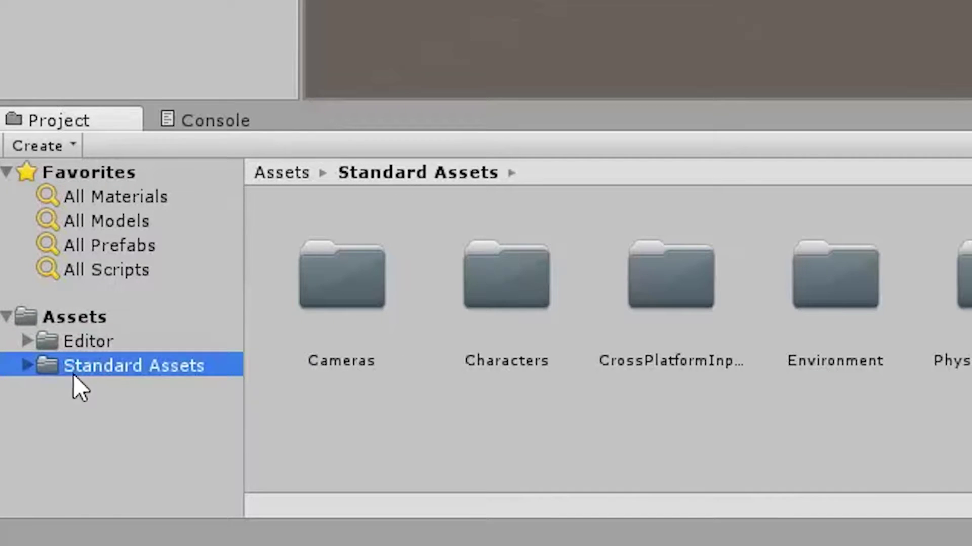
{"action": "left_click", "coordinate": [337, 301]}
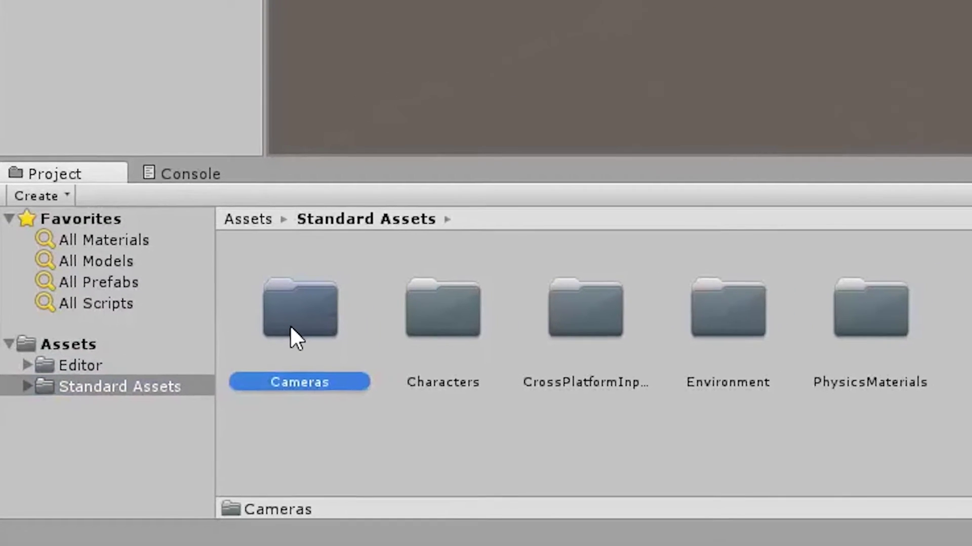
{"action": "left_click", "coordinate": [673, 338]}
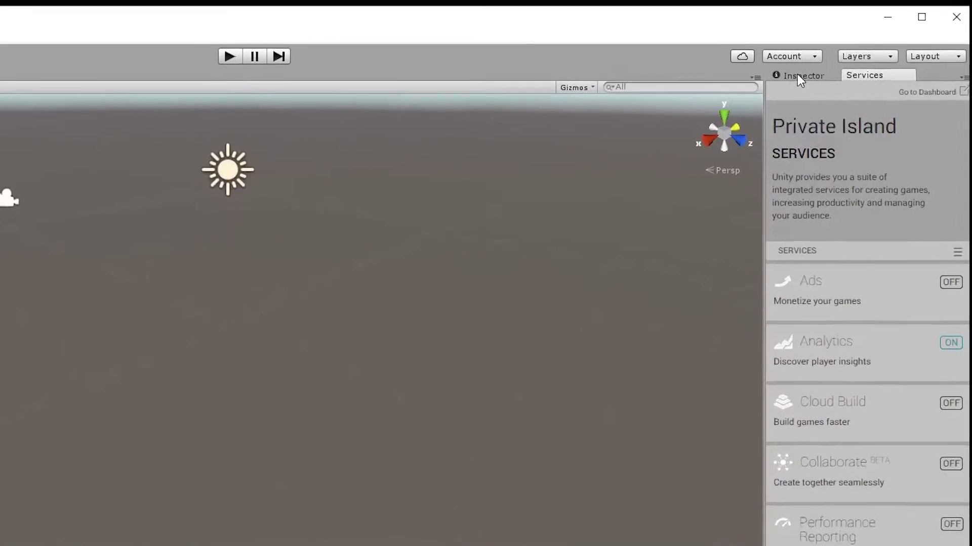
Show the object properties instead of Services and examine the FreeLookCameraRig prefab from the Cameras Prefabs folder
{"action": "left_click", "coordinate": [852, 63]}
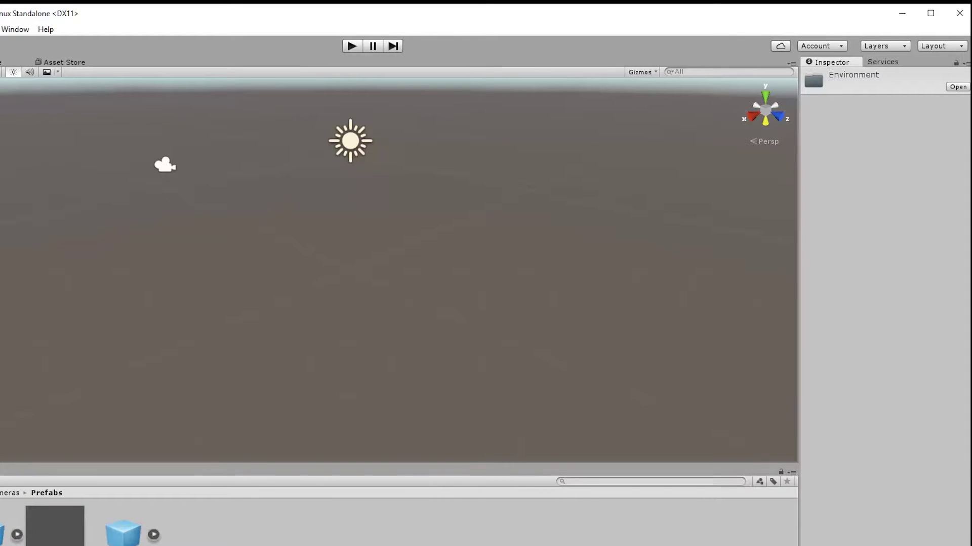
{"action": "left_click", "coordinate": [1, 536]}
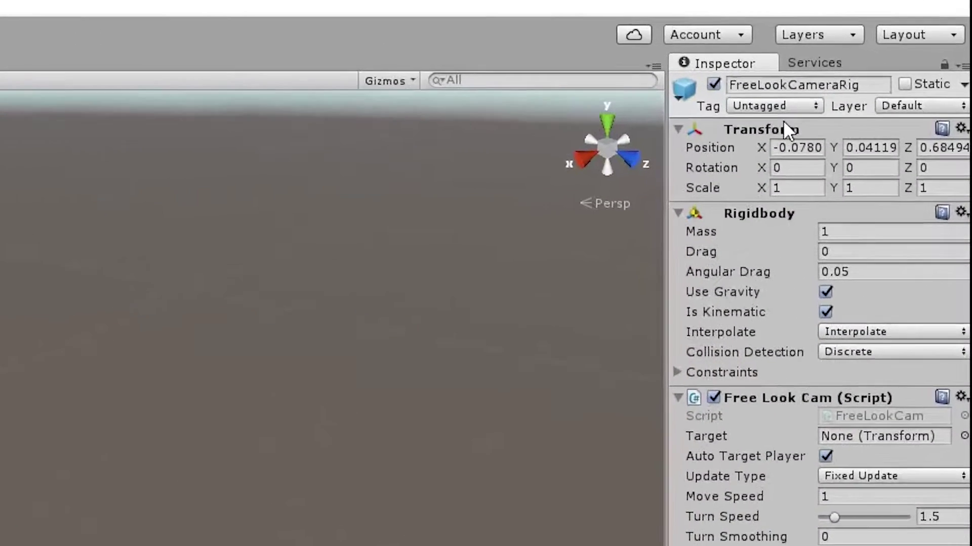
{"action": "left_click_drag", "start_coordinate": [622, 268], "coordinate": [527, 282]}
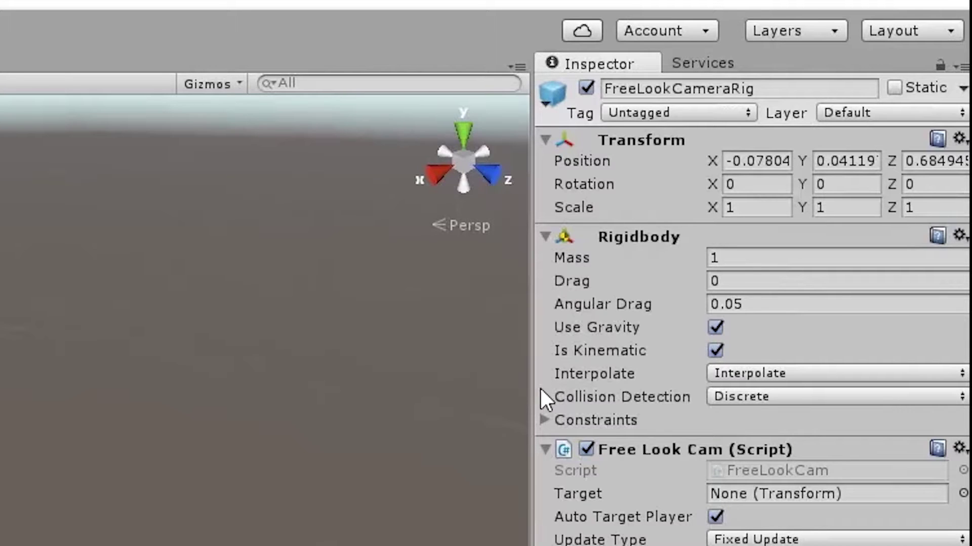
{"action": "left_click_drag", "start_coordinate": [529, 390], "coordinate": [621, 372]}
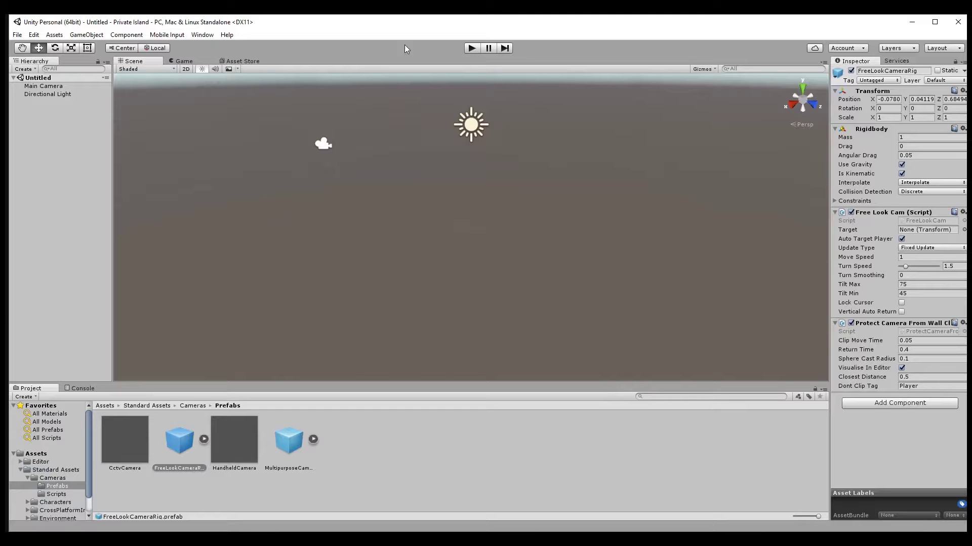
Run the scene in play mode, stop it, and view the scene camera's output in the Game view
{"action": "left_click", "coordinate": [470, 49]}
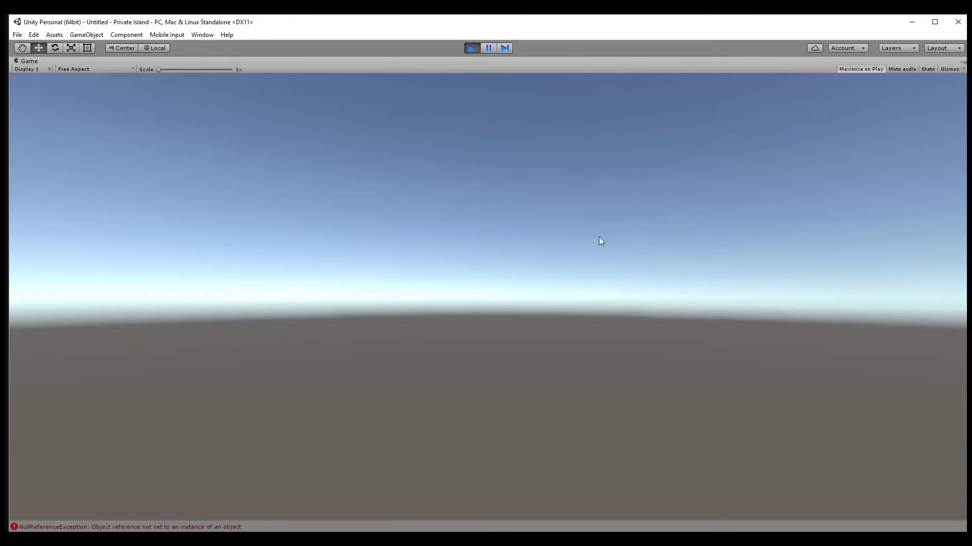
{"action": "left_click", "coordinate": [471, 47]}
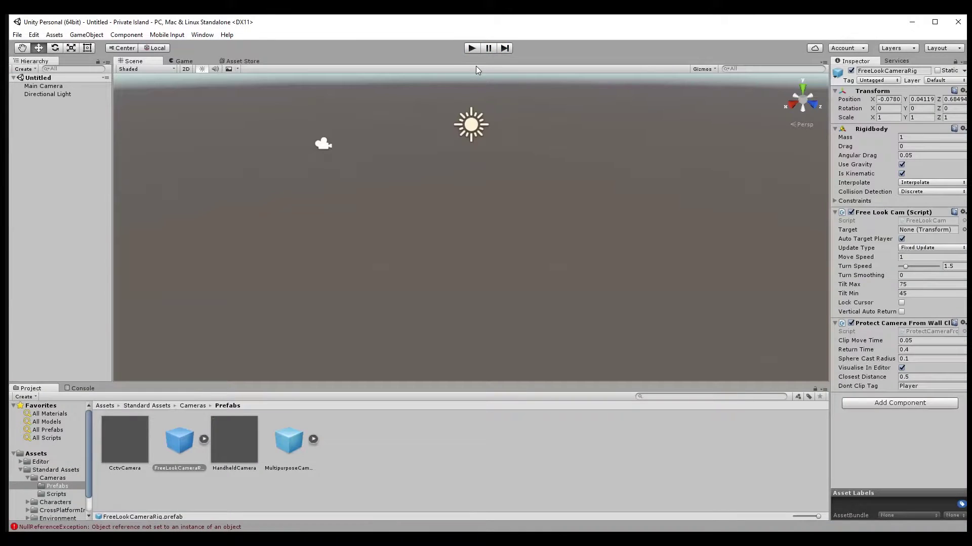
{"action": "left_click", "coordinate": [185, 61]}
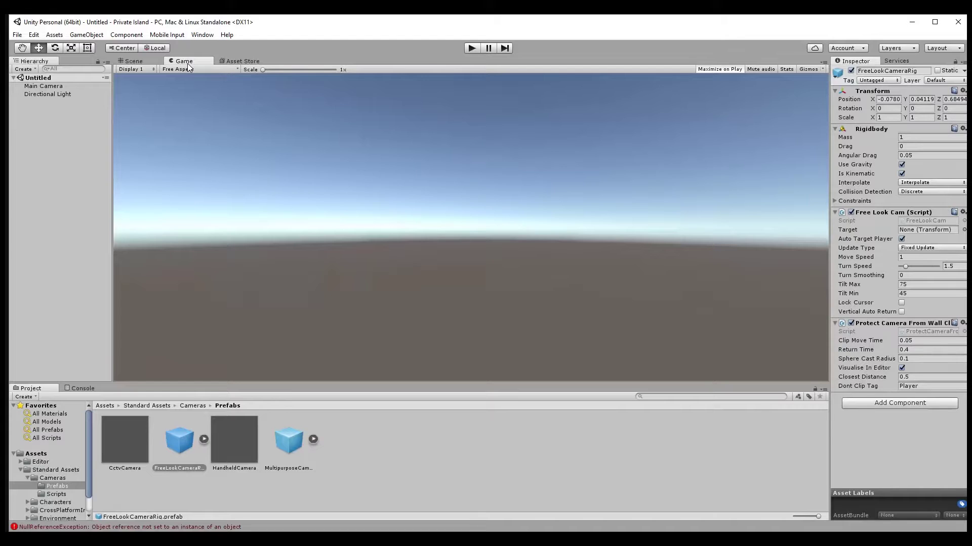
Browse the Asset Store's home page and featured assets, and return to the Scene view
{"action": "left_click", "coordinate": [232, 60]}
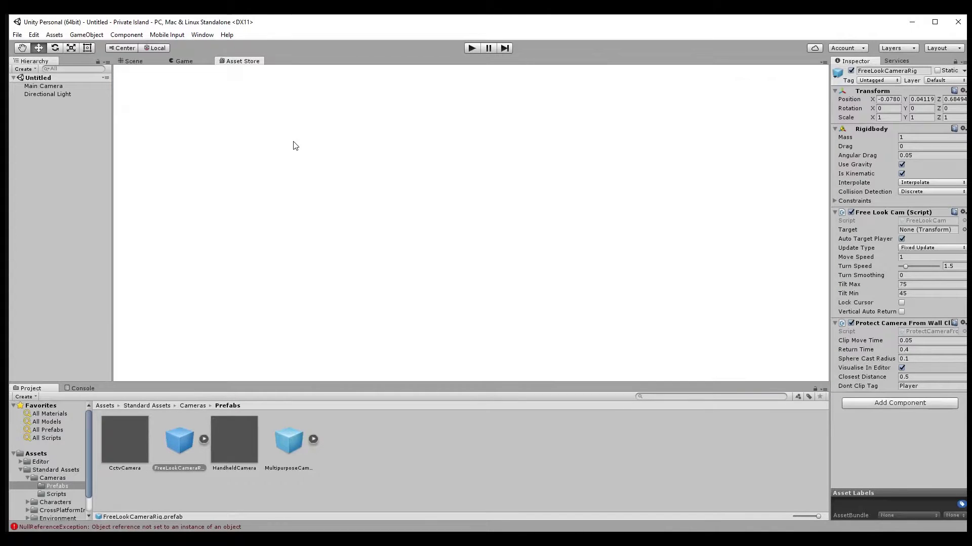
{"action": "scroll", "coordinate": [758, 240], "scroll_direction": "down", "scroll_amount": 10}
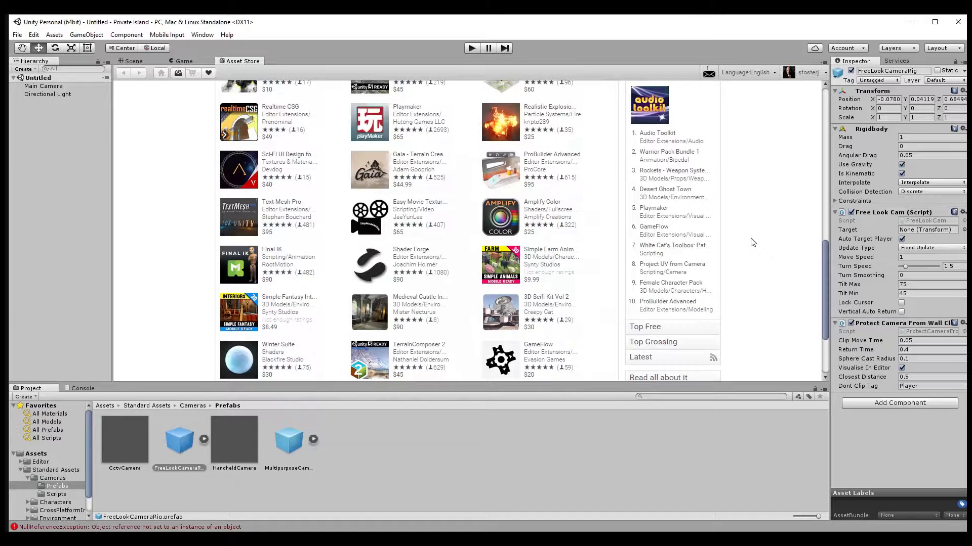
{"action": "scroll", "coordinate": [753, 242], "scroll_direction": "down", "scroll_amount": 3}
{"action": "scroll", "coordinate": [753, 241], "scroll_direction": "up", "scroll_amount": 13}
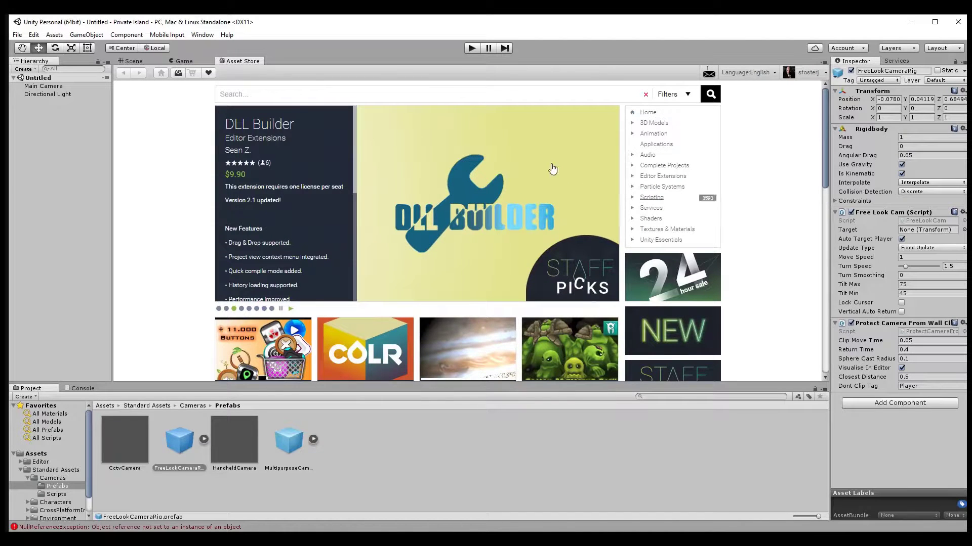
{"action": "left_click", "coordinate": [132, 61]}
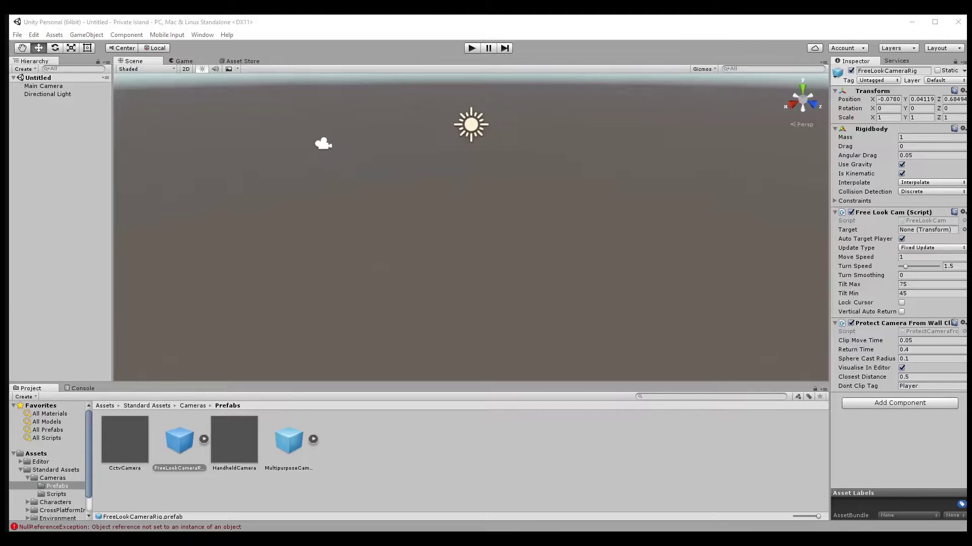
Deselect the prefab, enlarge the project browser's area, and collapse the Cameras folder under Standard Assets
{"action": "left_click", "coordinate": [395, 212]}
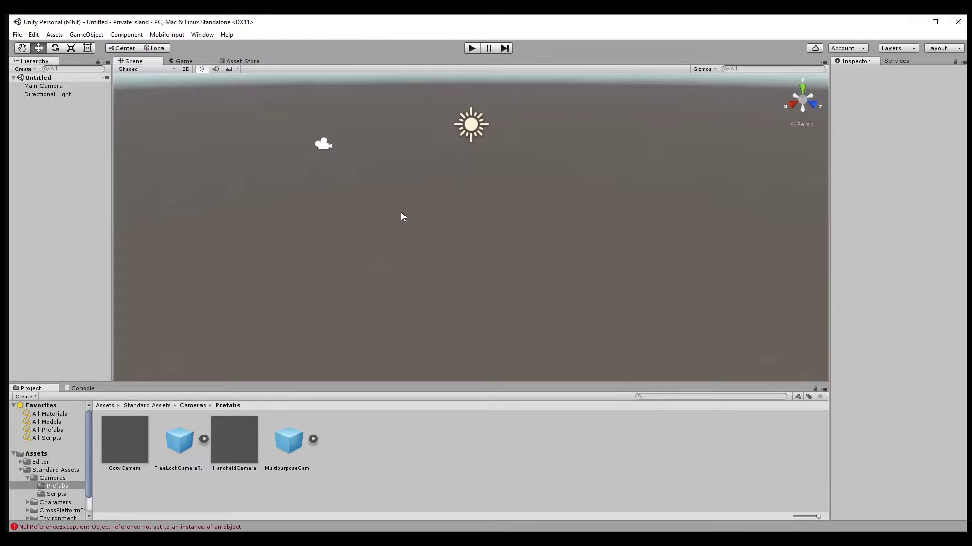
{"action": "left_click_drag", "start_coordinate": [202, 383], "coordinate": [211, 301]}
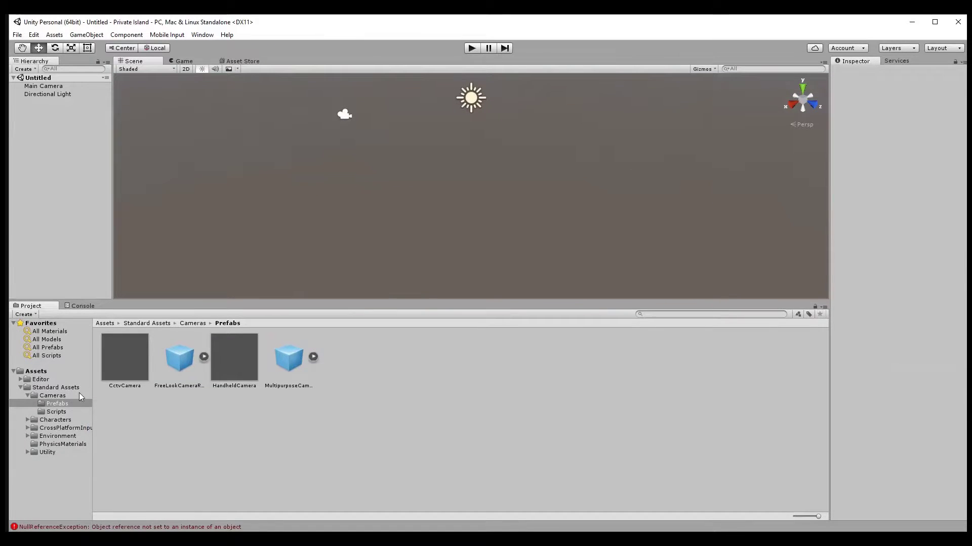
{"action": "left_click", "coordinate": [28, 394]}
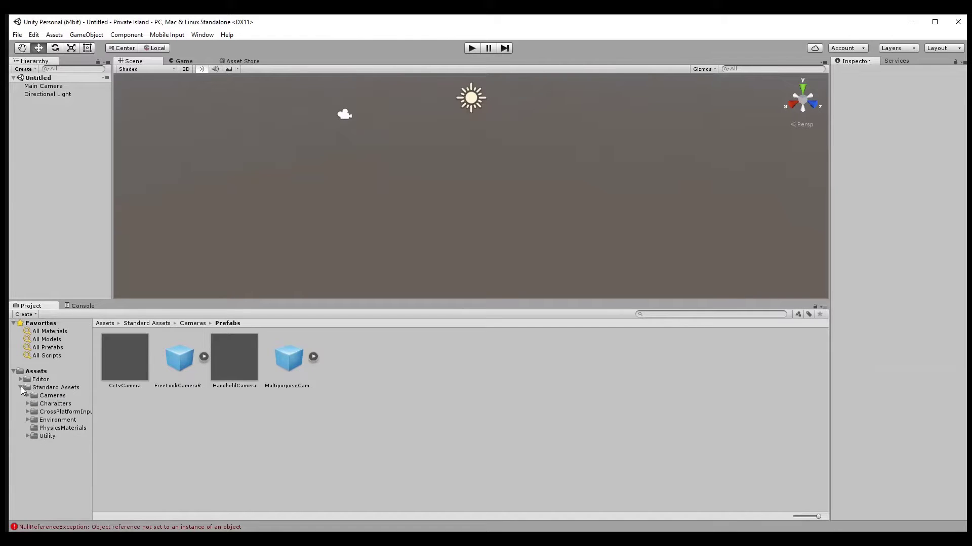
{"action": "left_click", "coordinate": [21, 386]}
{"action": "left_click", "coordinate": [20, 387]}
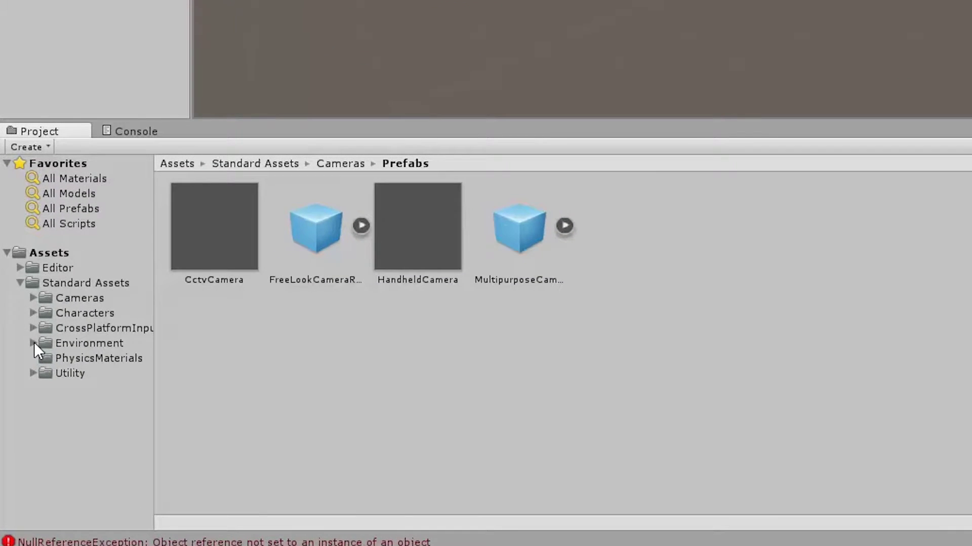
Expand the Environment folder and examine the contents of its Water (Basic) and Water subfolders
{"action": "left_click", "coordinate": [52, 344]}
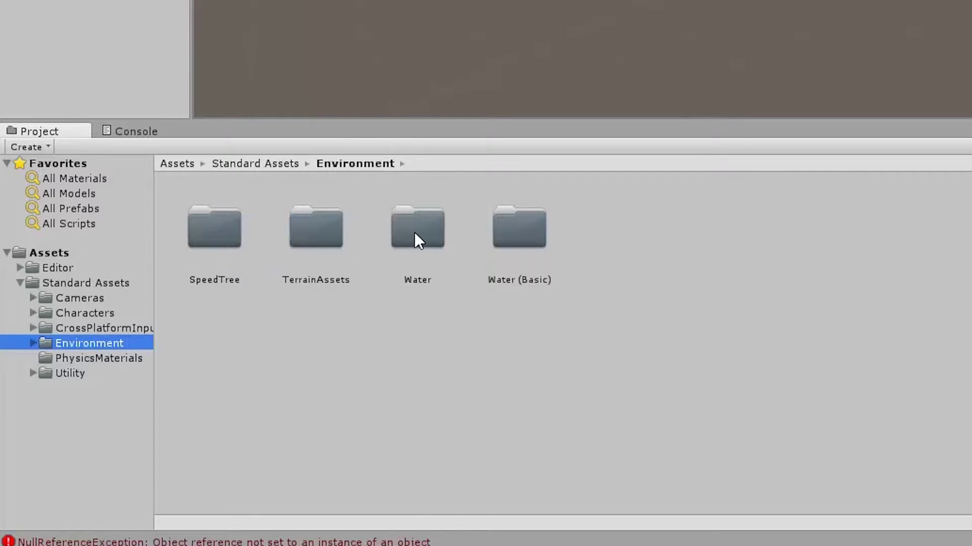
{"action": "left_click", "coordinate": [33, 344]}
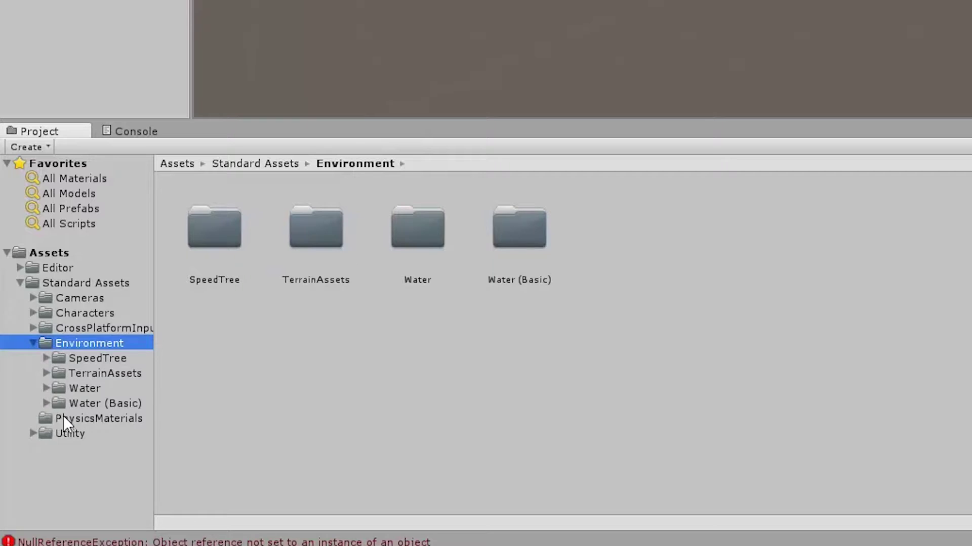
{"action": "left_click", "coordinate": [64, 402]}
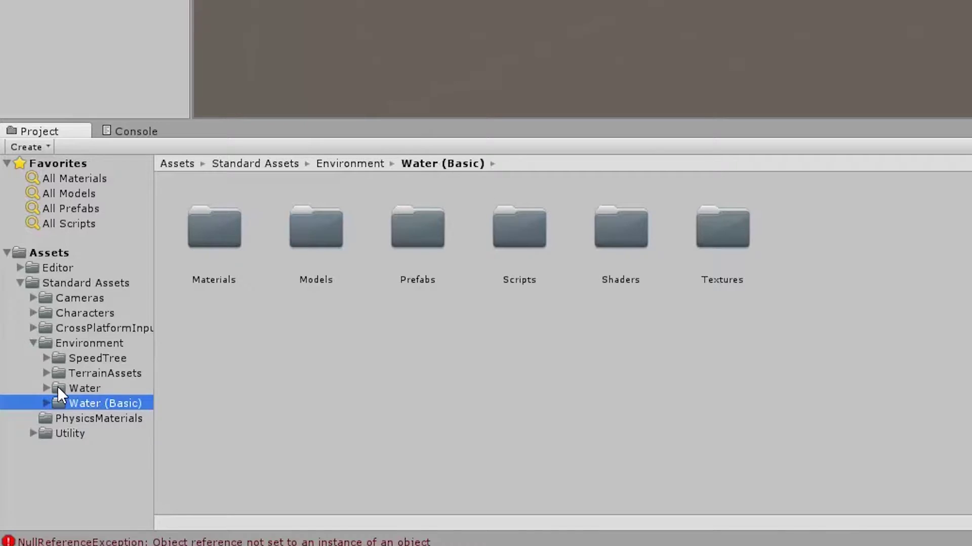
{"action": "left_click", "coordinate": [57, 387]}
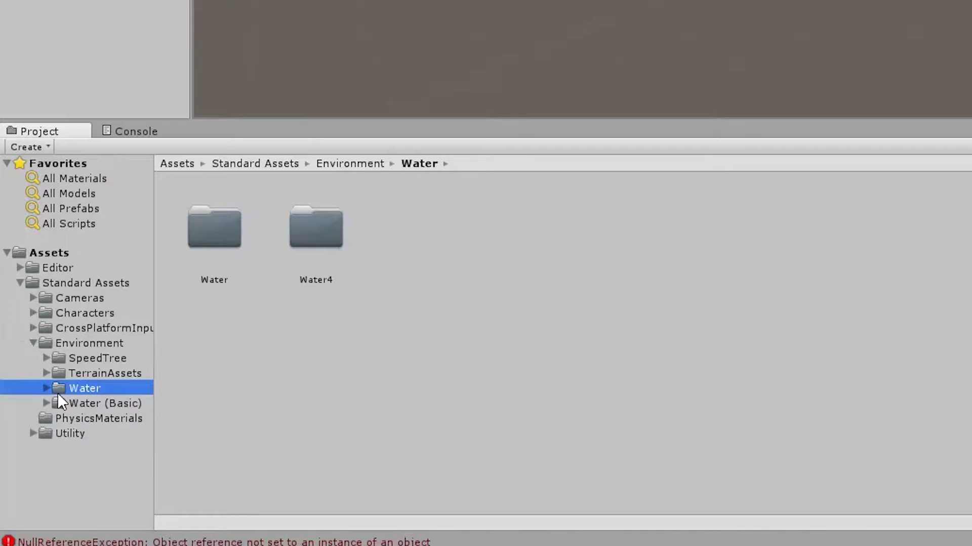
Open the Prefabs folder of the nested Water folder and examine the WaterProDaytime and WaterProNighttime prefabs
{"action": "left_click", "coordinate": [48, 389]}
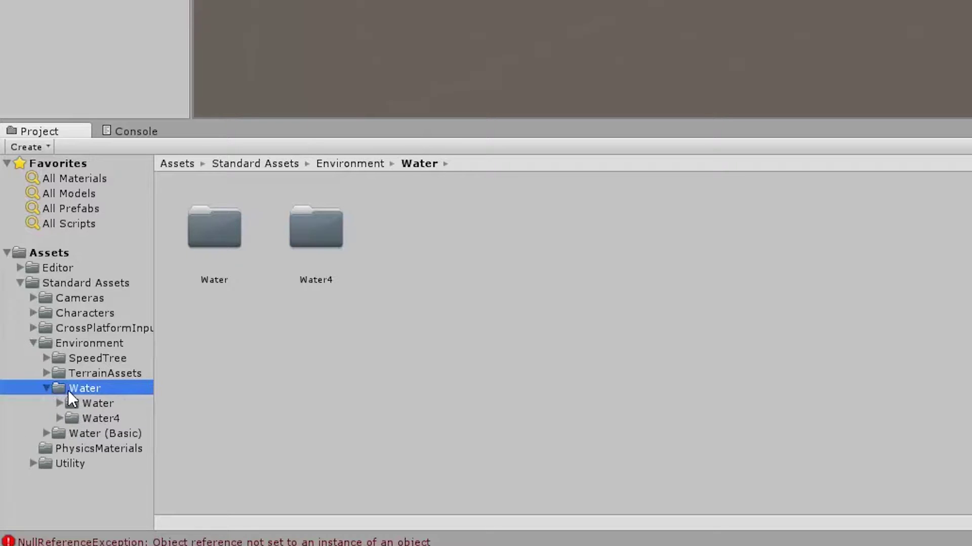
{"action": "left_click", "coordinate": [60, 404]}
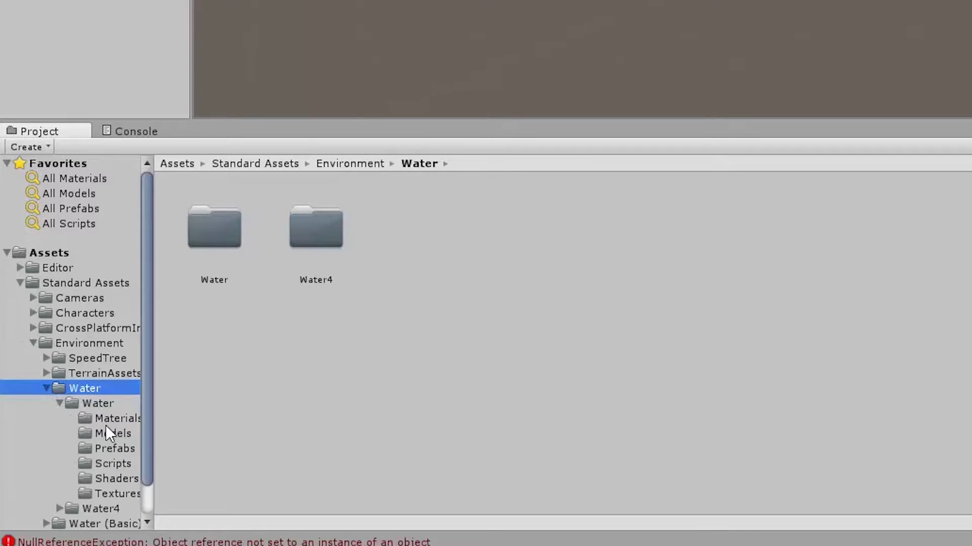
{"action": "left_click", "coordinate": [122, 448]}
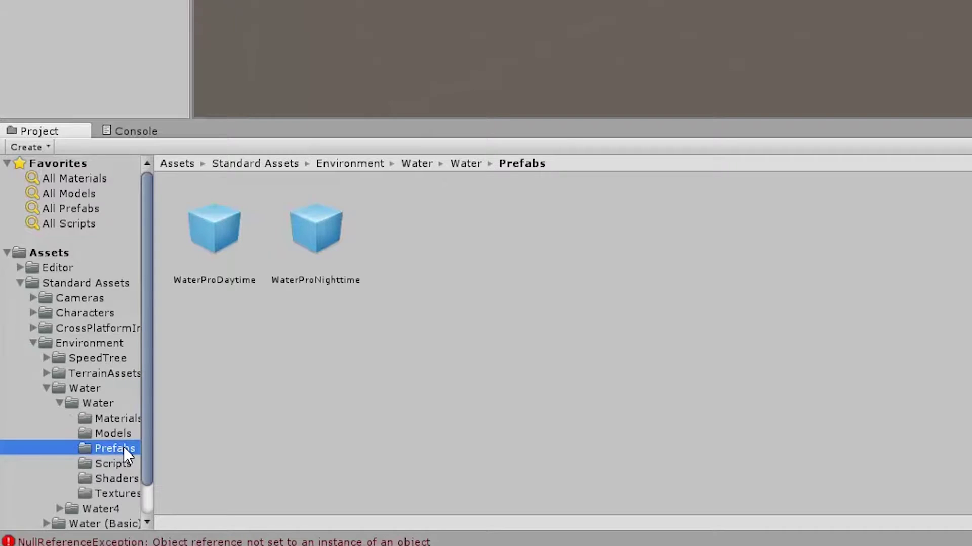
{"action": "left_click", "coordinate": [220, 241]}
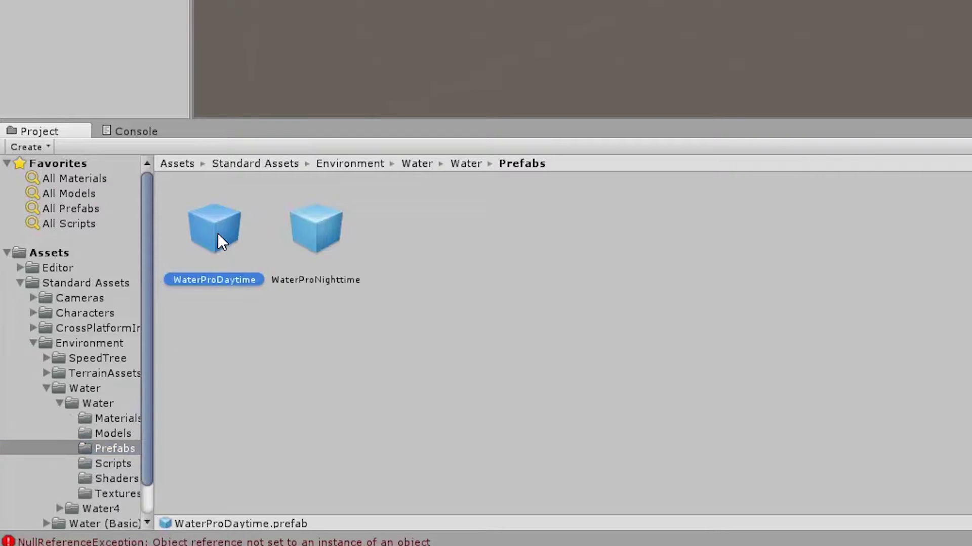
{"action": "left_click", "coordinate": [325, 229]}
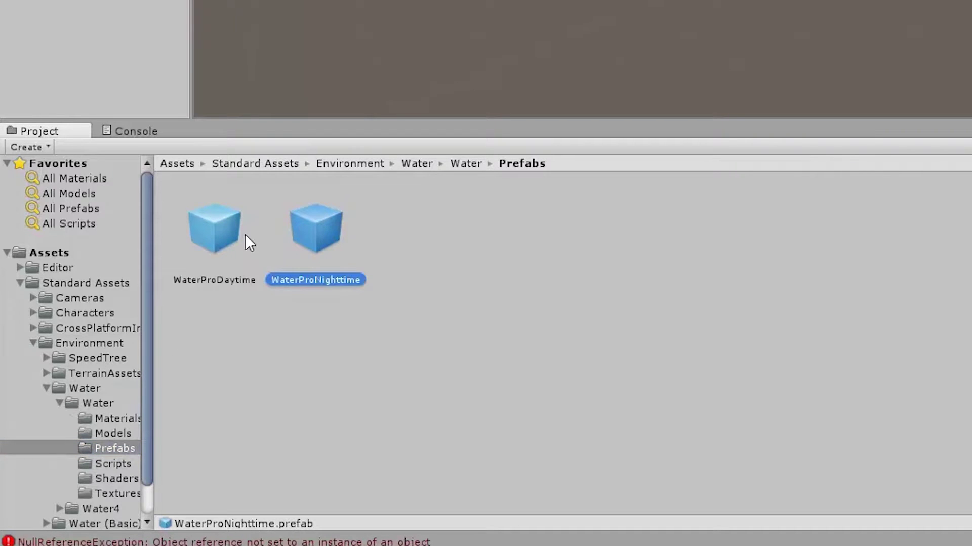
Add the WaterProDaytime prefab to the scene's hierarchy and enlarge the Scene view's area again
{"action": "left_click", "coordinate": [213, 232]}
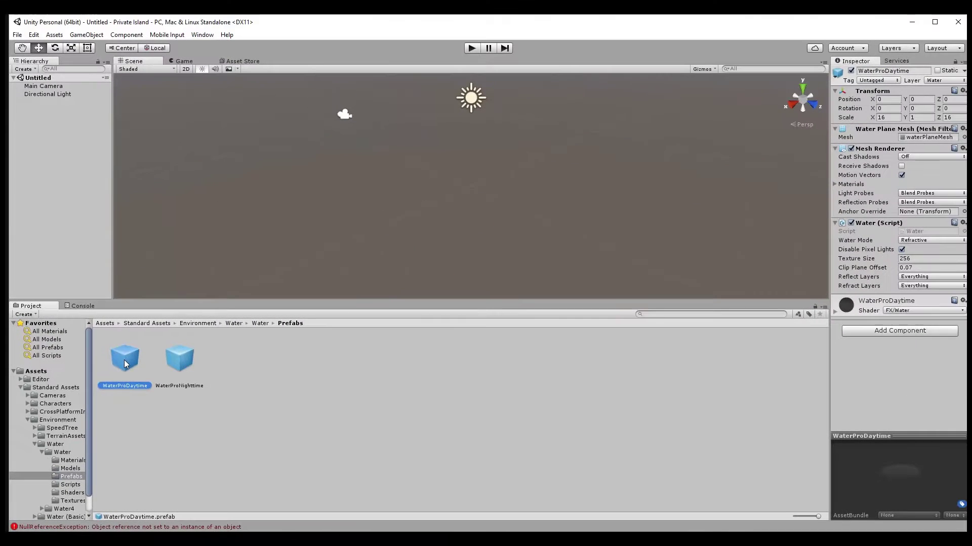
{"action": "left_click_drag", "start_coordinate": [124, 363], "coordinate": [58, 129]}
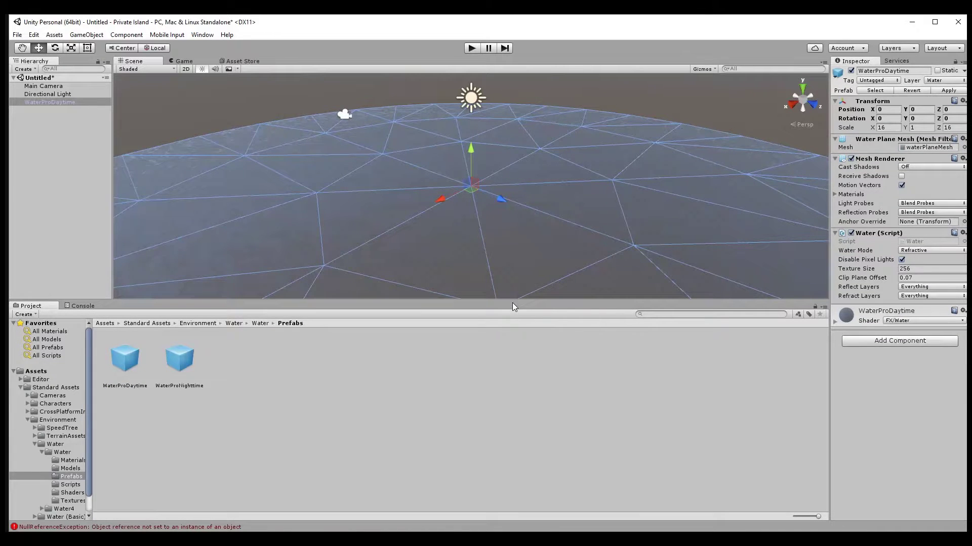
{"action": "left_click_drag", "start_coordinate": [512, 303], "coordinate": [521, 374]}
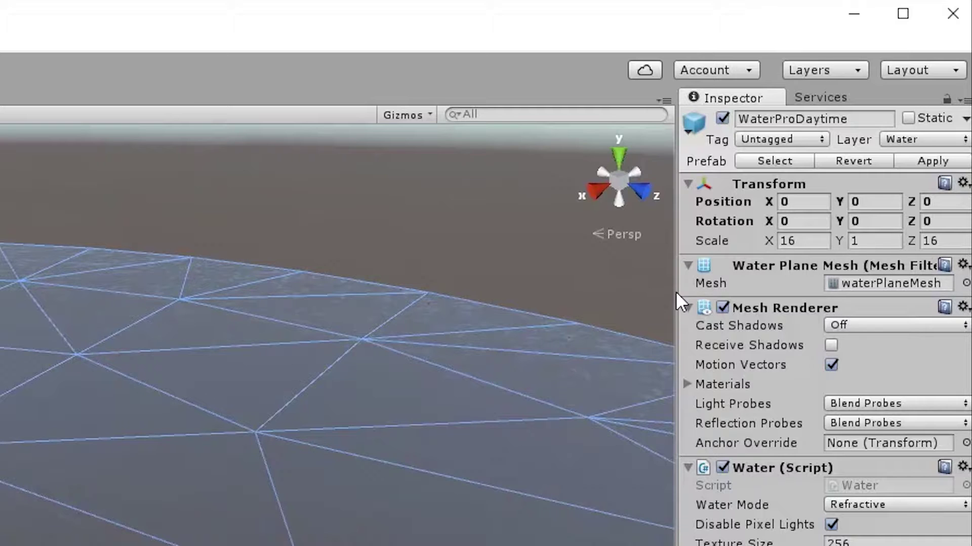
Set the WaterProDaytime object's X and Z scale to 1000 and inspect the enlarged water plane
{"action": "left_click", "coordinate": [762, 119]}
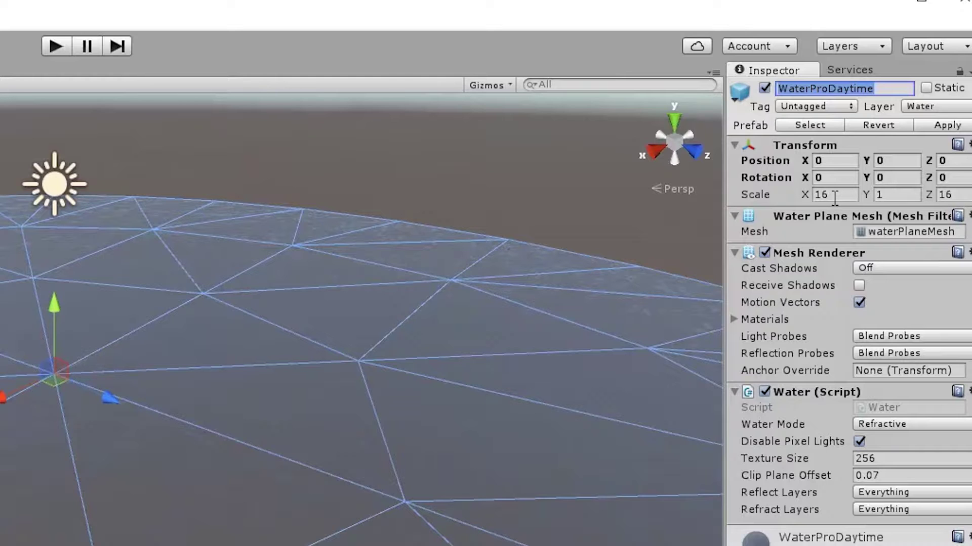
{"action": "left_click", "coordinate": [814, 195]}
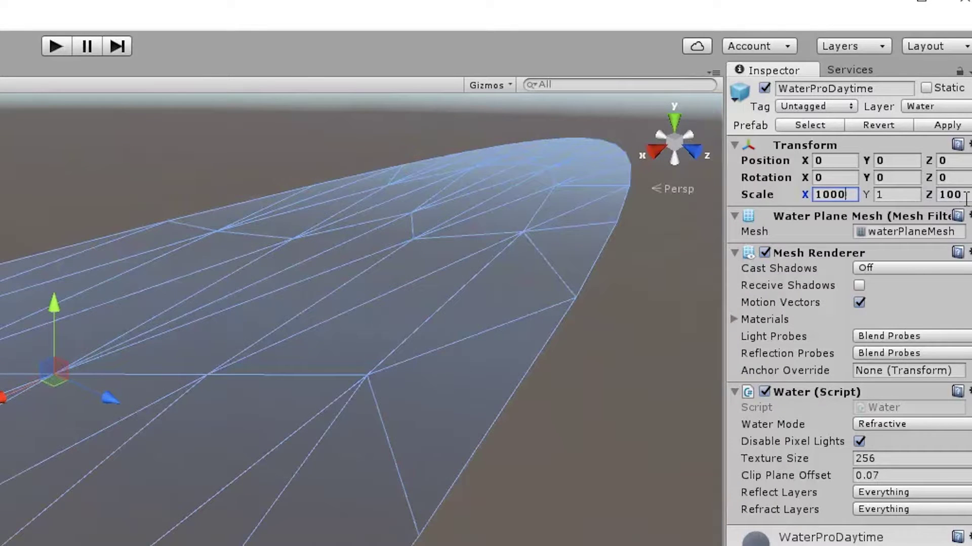
{"action": "left_click", "coordinate": [970, 197]}
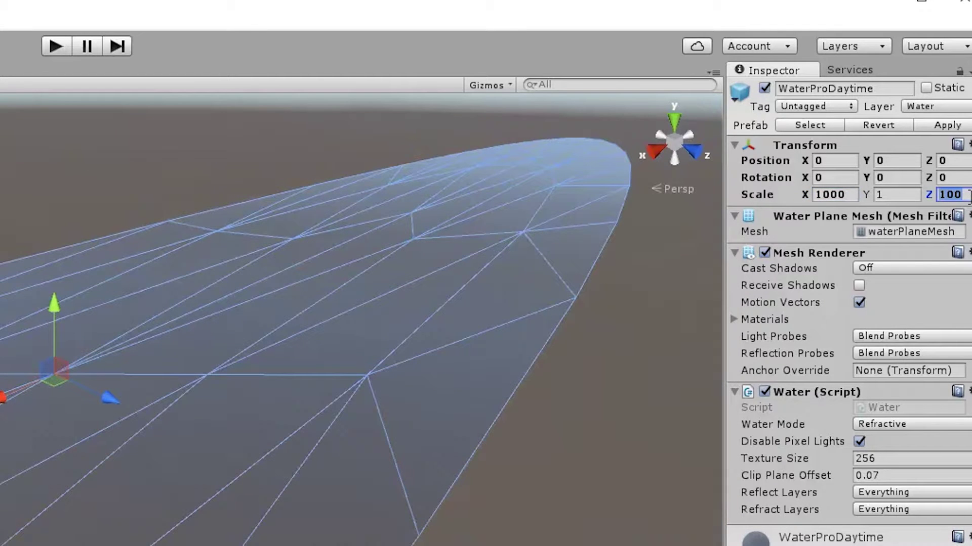
{"action": "type", "text": "1000"}
{"action": "key", "text": "Return"}
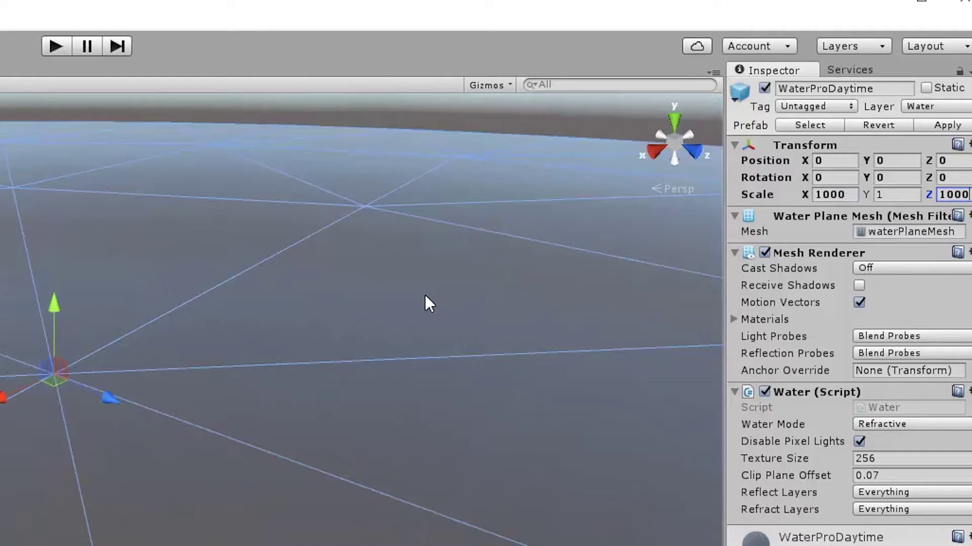
{"action": "scroll", "coordinate": [24, 329], "scroll_direction": "down", "scroll_amount": 15}
{"action": "scroll", "coordinate": [31, 353], "scroll_direction": "up", "scroll_amount": 10}
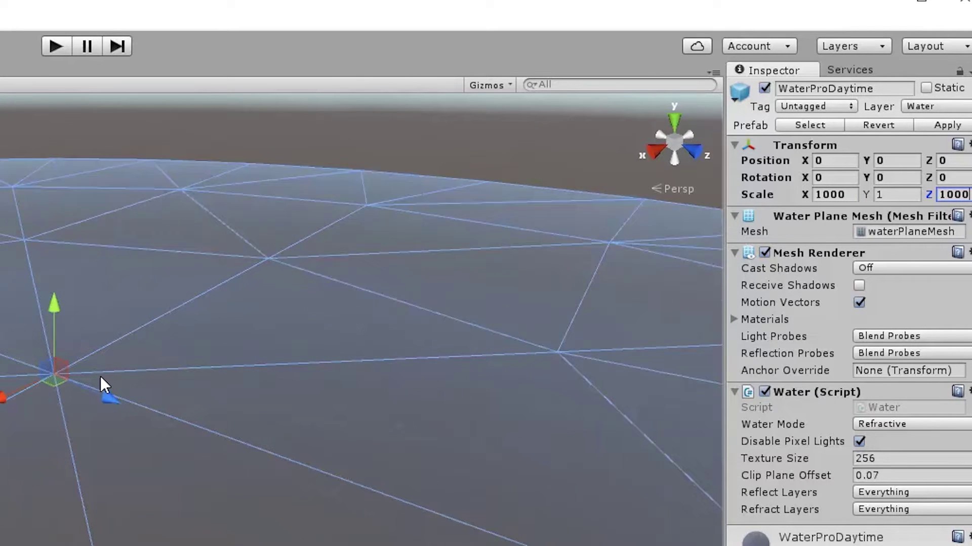
{"action": "scroll", "coordinate": [100, 375], "scroll_direction": "up", "scroll_amount": 5}
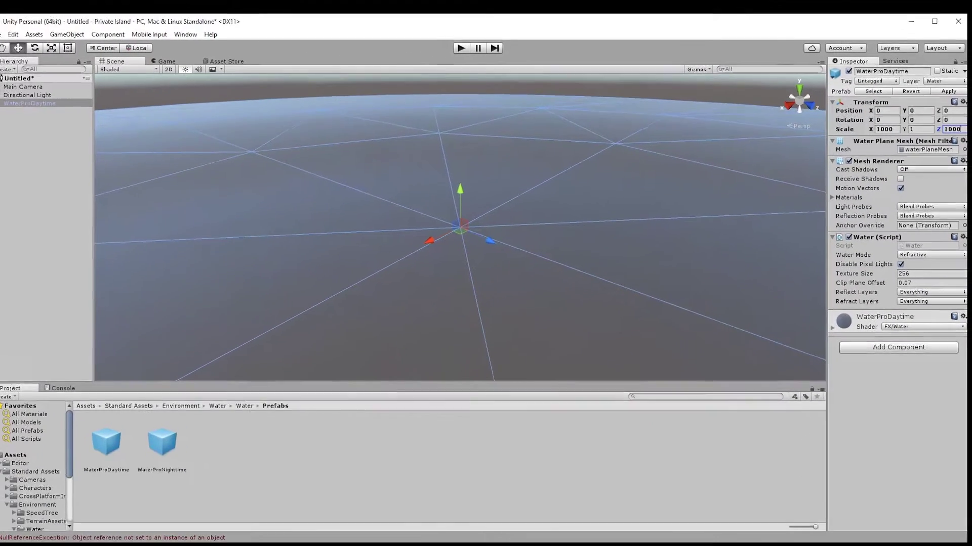
{"action": "left_click", "coordinate": [922, 129]}
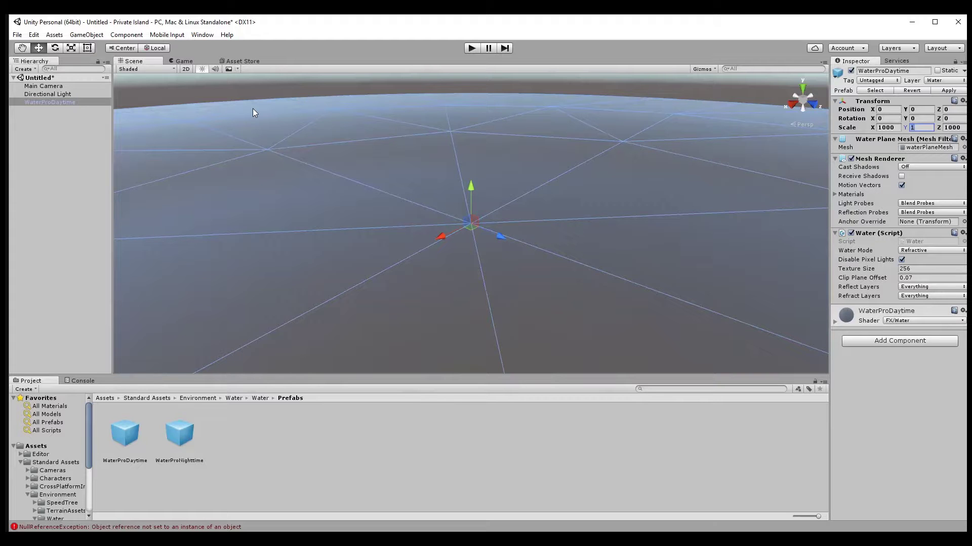
Save the current scene in the project's Assets folder as Island001
{"action": "left_click", "coordinate": [18, 34]}
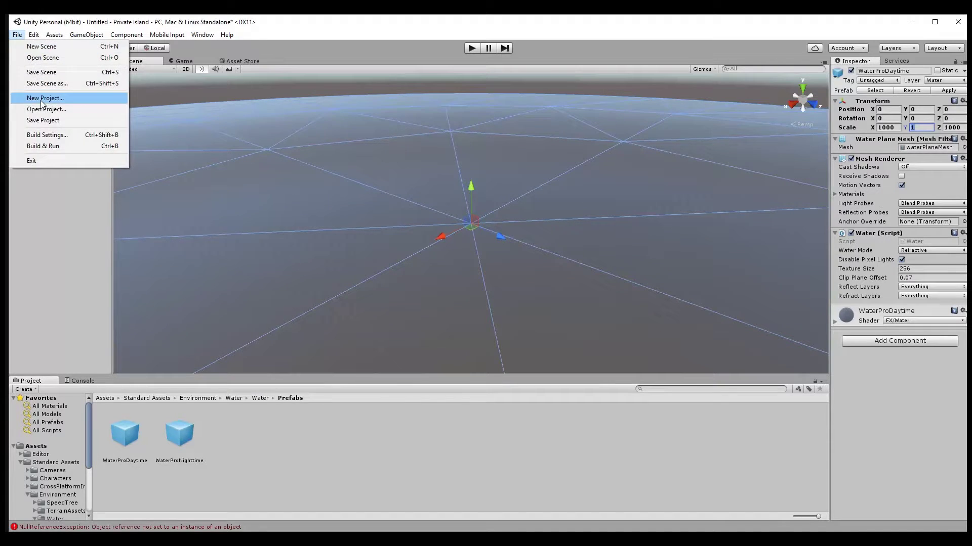
{"action": "left_click", "coordinate": [38, 72]}
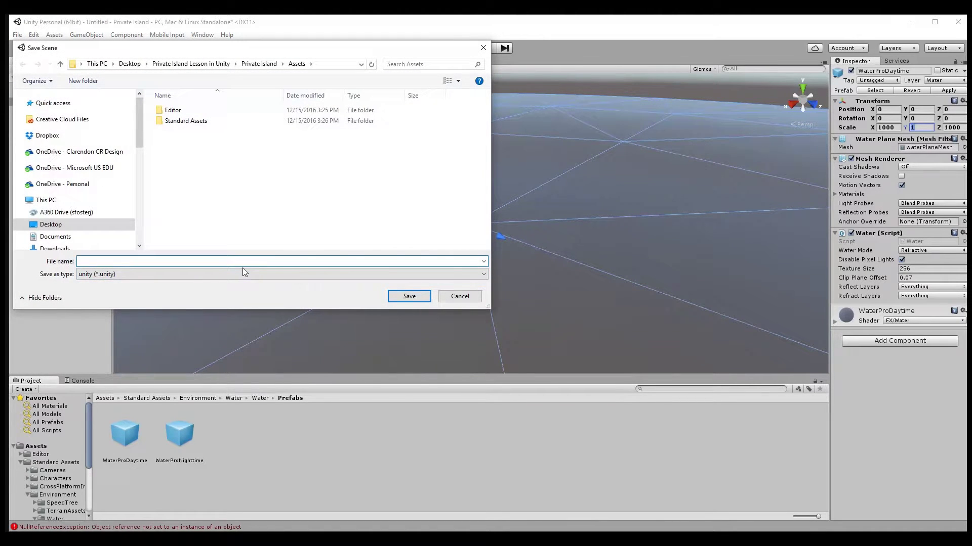
{"action": "type", "text": "Island001"}
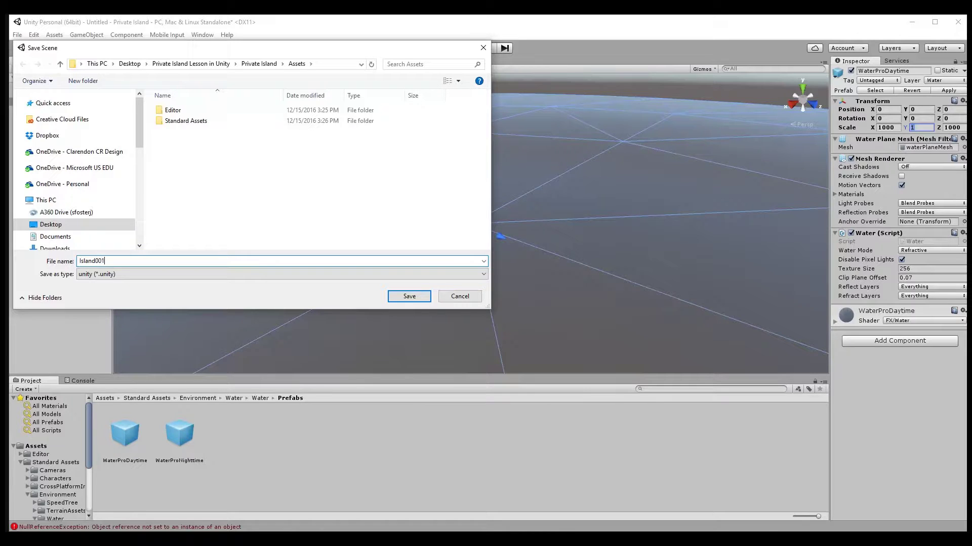
{"action": "left_click", "coordinate": [408, 297]}
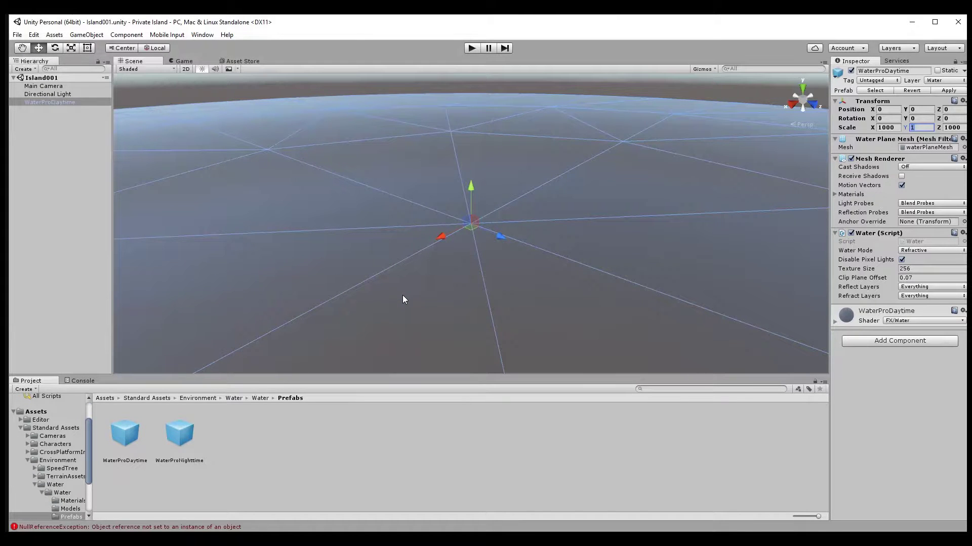
Preview the water in play mode, stop it, and revisit the WaterProDaytime prefab in the nested Water folder's Prefabs folder
{"action": "left_click", "coordinate": [470, 47]}
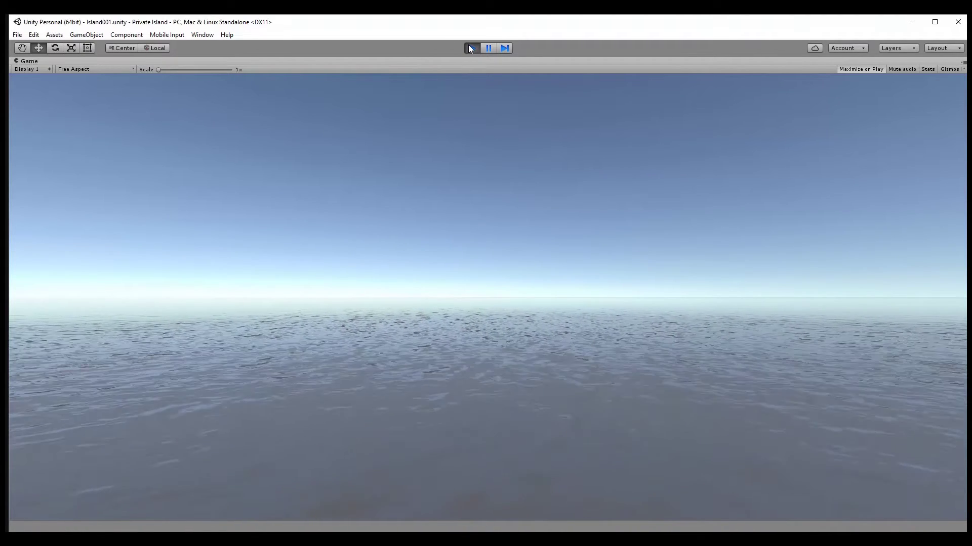
{"action": "left_click", "coordinate": [473, 50]}
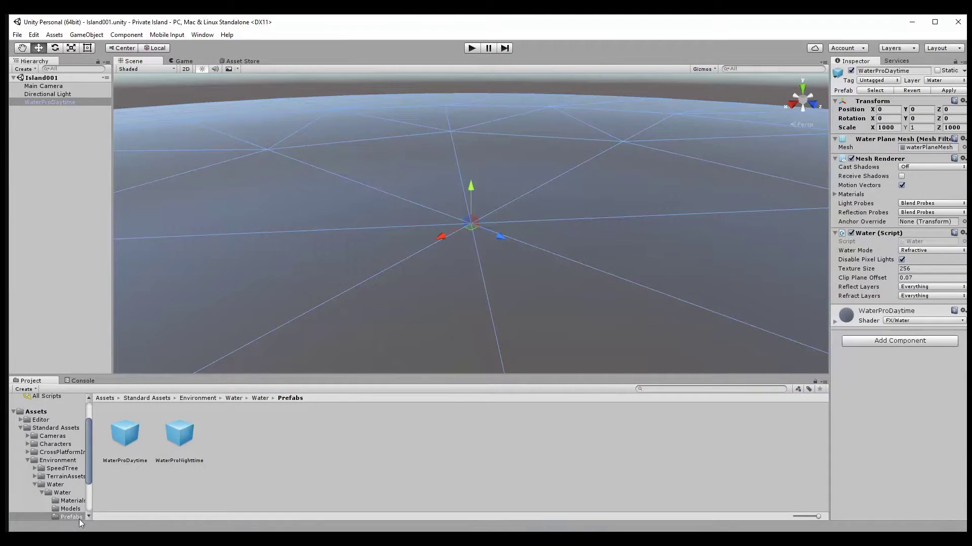
{"action": "left_click", "coordinate": [33, 484]}
{"action": "left_click", "coordinate": [36, 490]}
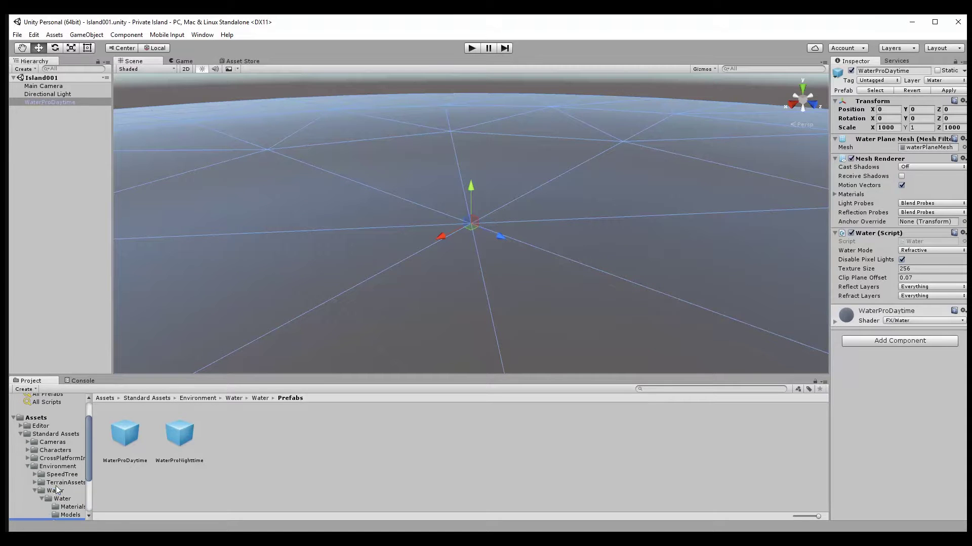
{"action": "scroll", "coordinate": [55, 490], "scroll_direction": "down", "scroll_amount": 3}
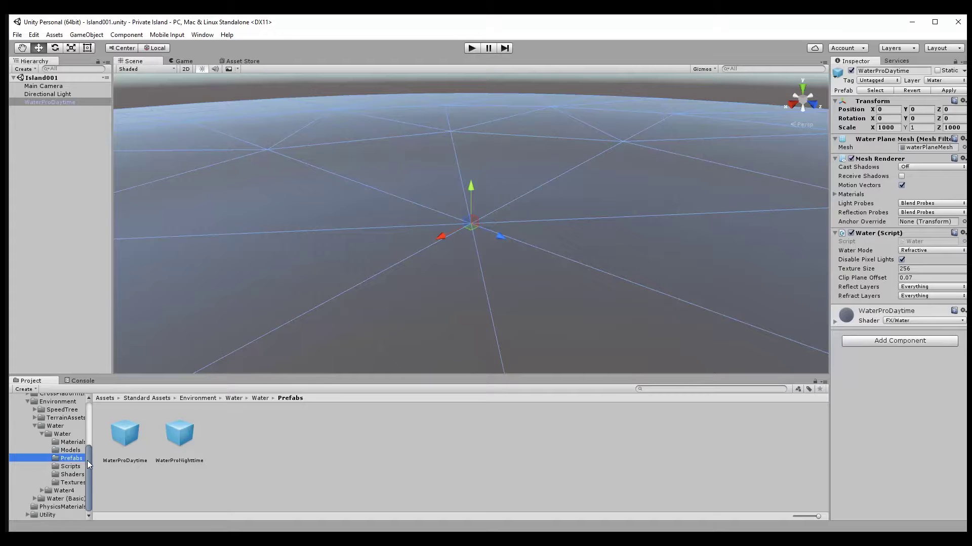
{"action": "left_click", "coordinate": [54, 457]}
{"action": "left_click", "coordinate": [55, 458]}
{"action": "left_click", "coordinate": [125, 433]}
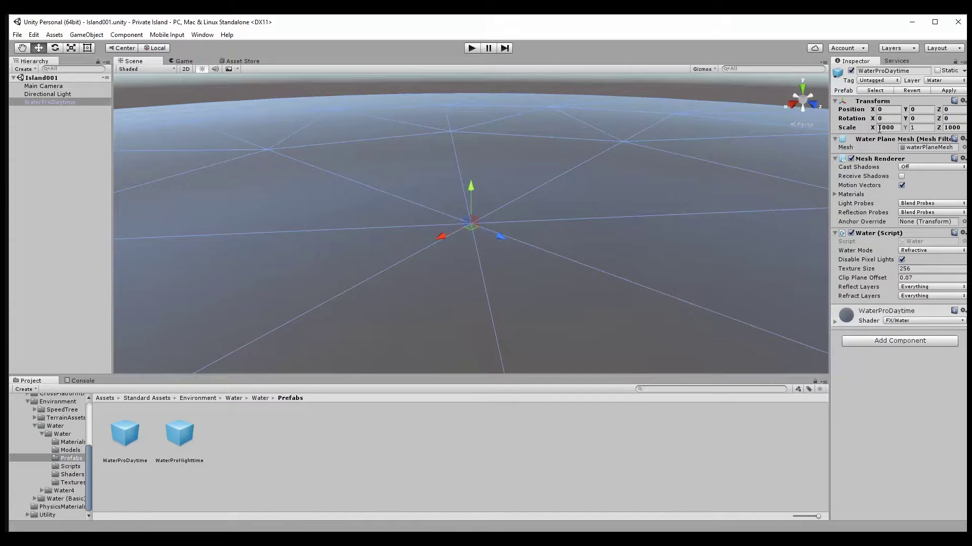
Check the WaterProDaytime object's scale values and run the scene in play mode again before stopping it
{"action": "left_click", "coordinate": [954, 129]}
{"action": "left_click", "coordinate": [471, 48]}
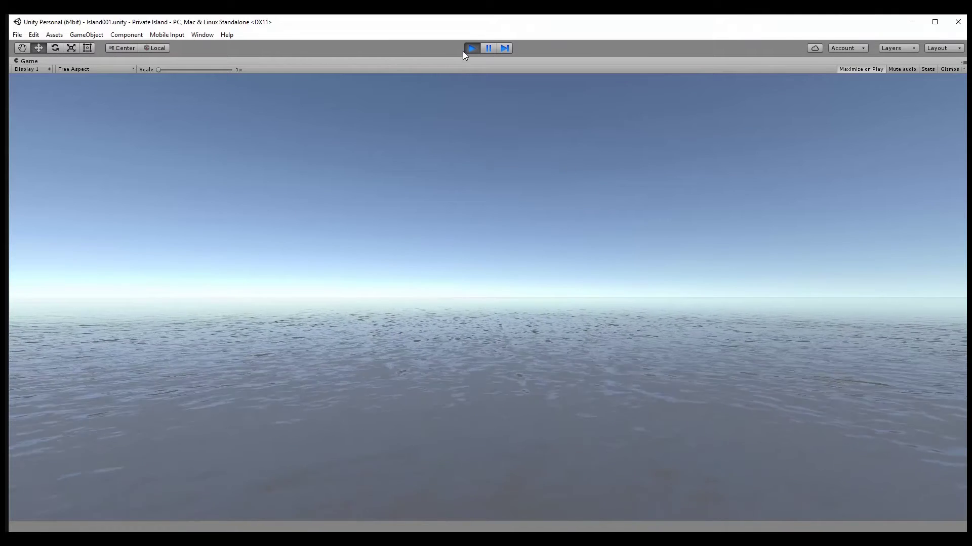
{"action": "left_click", "coordinate": [471, 48]}
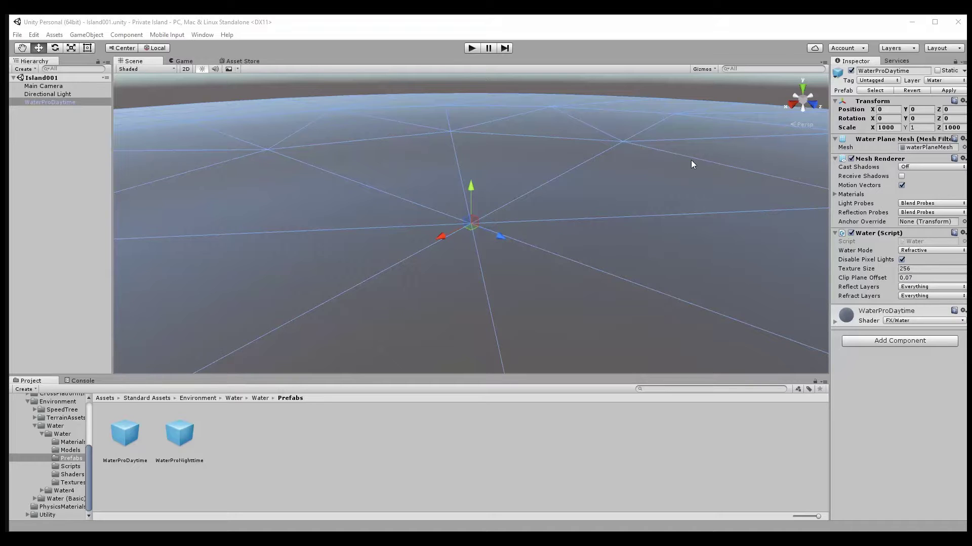
Add a Terrain 3D object to the scene
{"action": "left_click", "coordinate": [88, 36]}
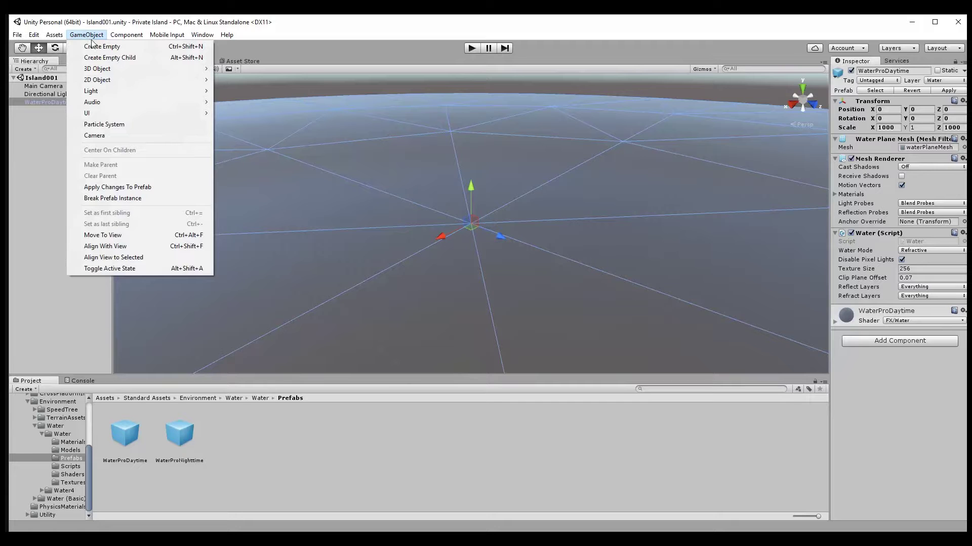
{"action": "mouse_move", "coordinate": [114, 70]}
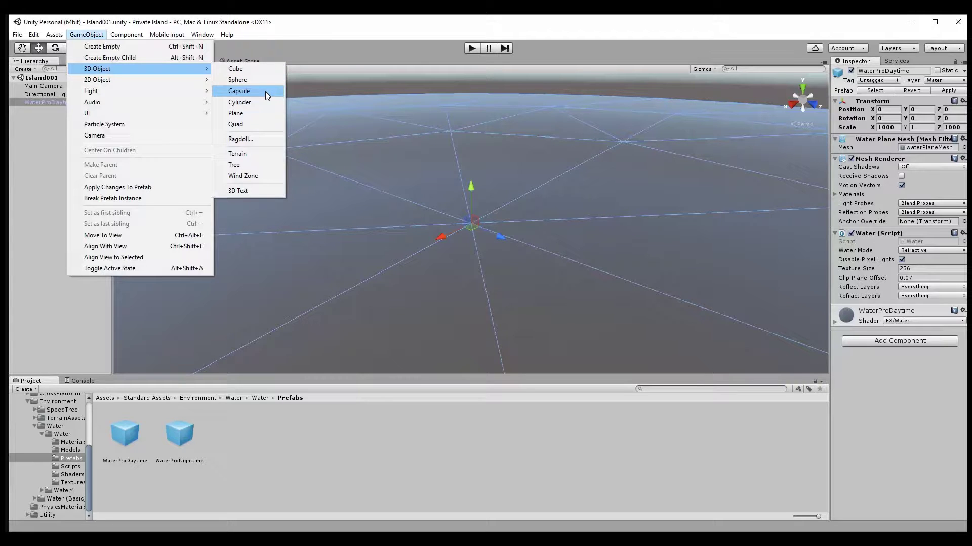
{"action": "left_click", "coordinate": [262, 156]}
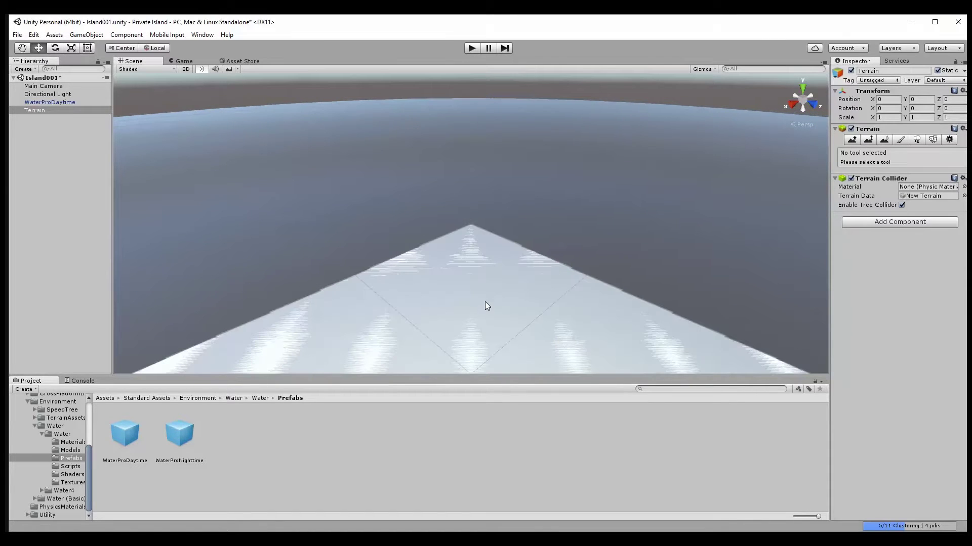
Set the terrain's X and Z position to -250 to center it on the water plane
{"action": "left_click", "coordinate": [24, 48]}
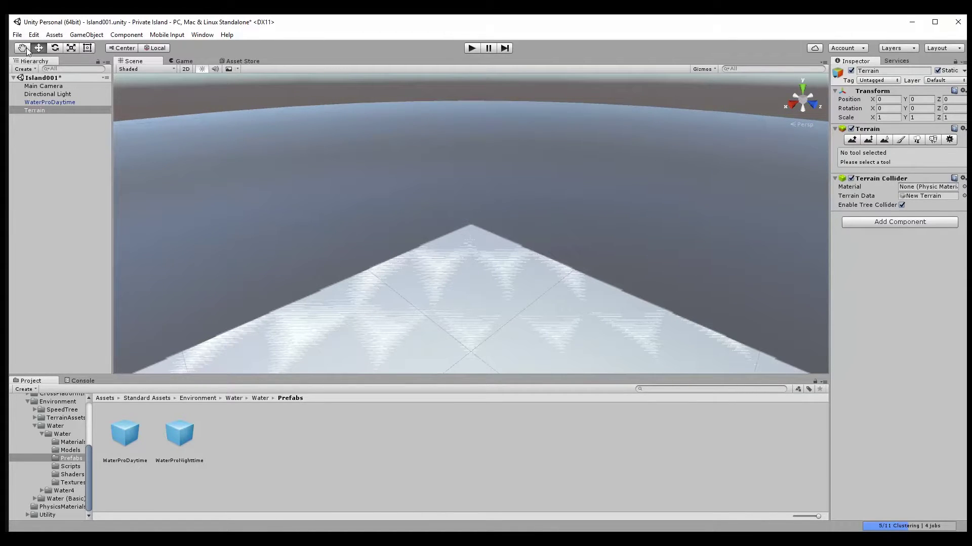
{"action": "left_click_drag", "start_coordinate": [502, 282], "coordinate": [442, 209]}
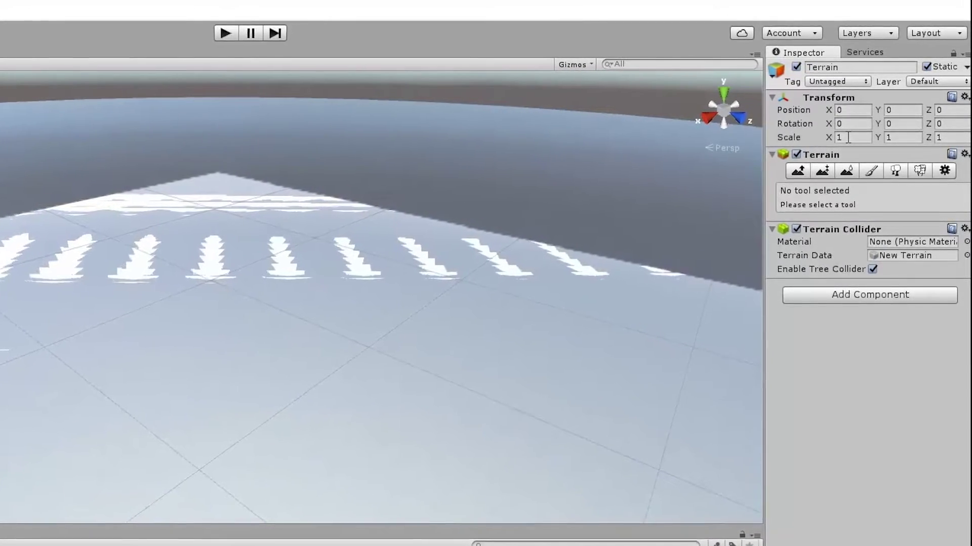
{"action": "left_click", "coordinate": [842, 112]}
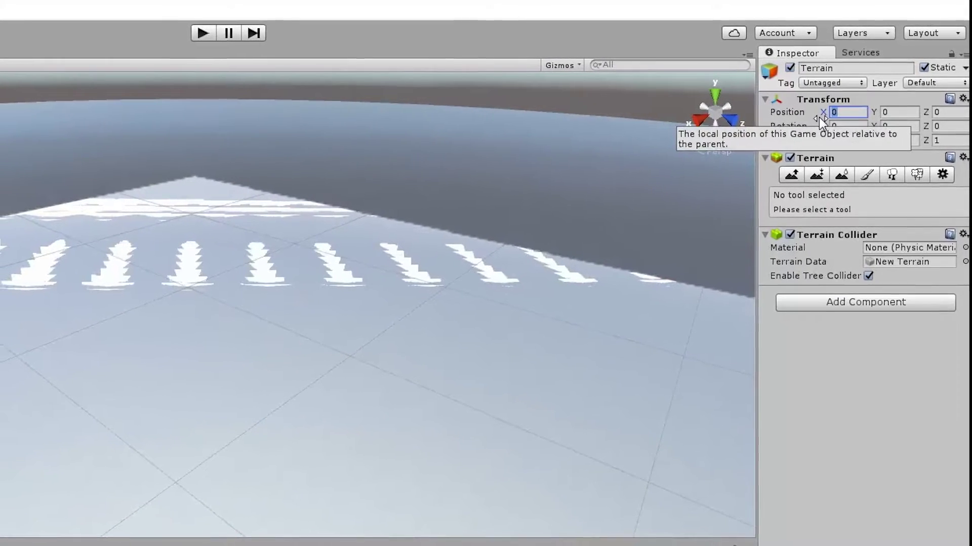
{"action": "type", "text": "-250"}
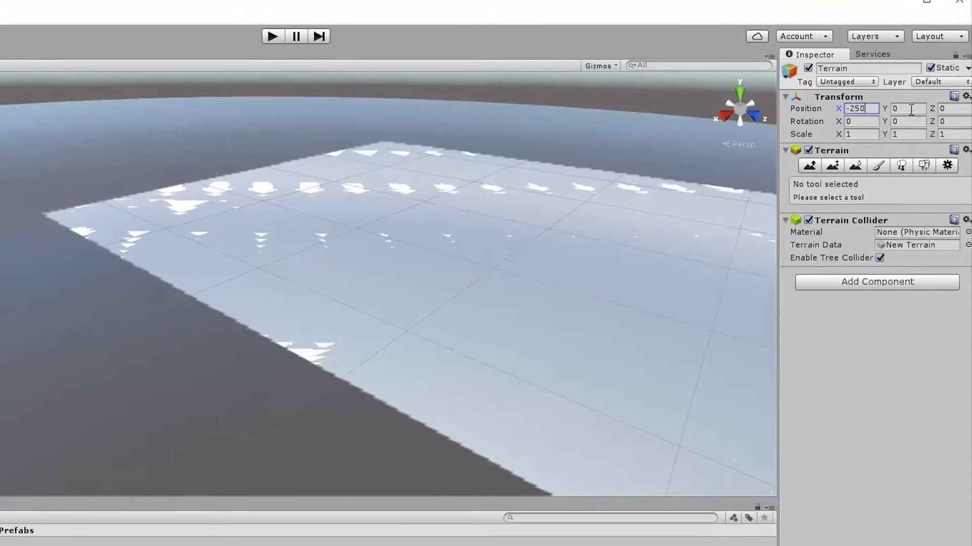
{"action": "left_click", "coordinate": [944, 108]}
{"action": "type", "text": "-250"}
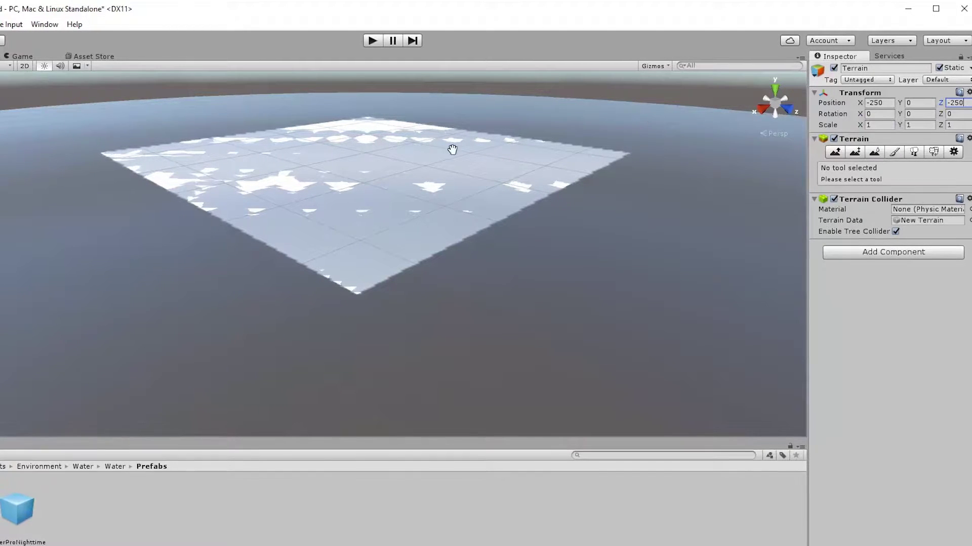
{"action": "left_click", "coordinate": [340, 204]}
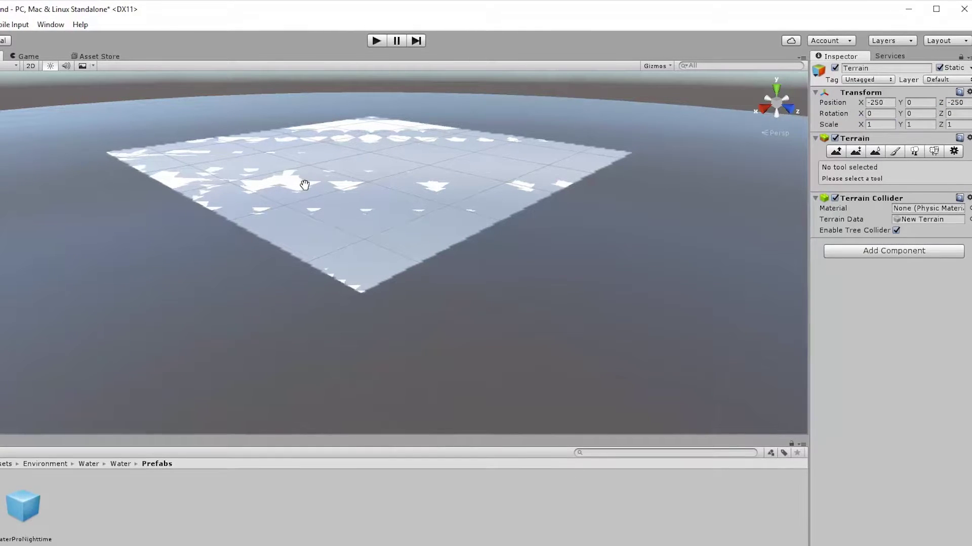
Lower the terrain to a Y position of -5 and inspect it from a higher viewpoint
{"action": "left_click", "coordinate": [917, 101]}
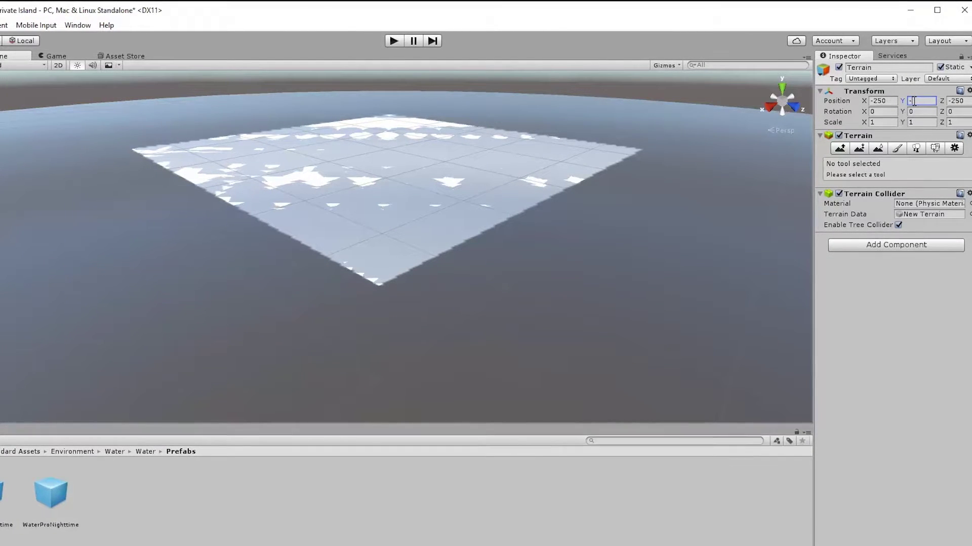
{"action": "type", "text": "-5"}
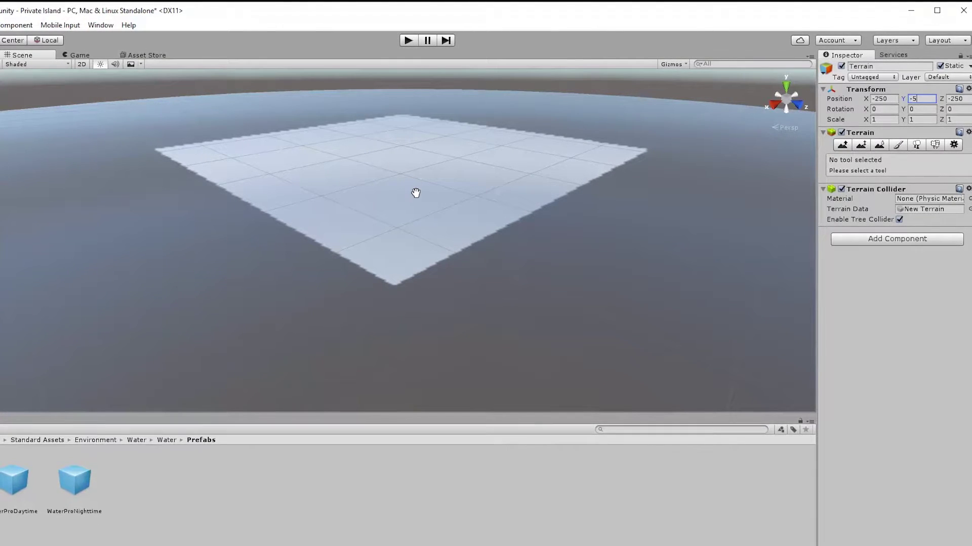
{"action": "scroll", "coordinate": [412, 183], "scroll_direction": "up", "scroll_amount": 5}
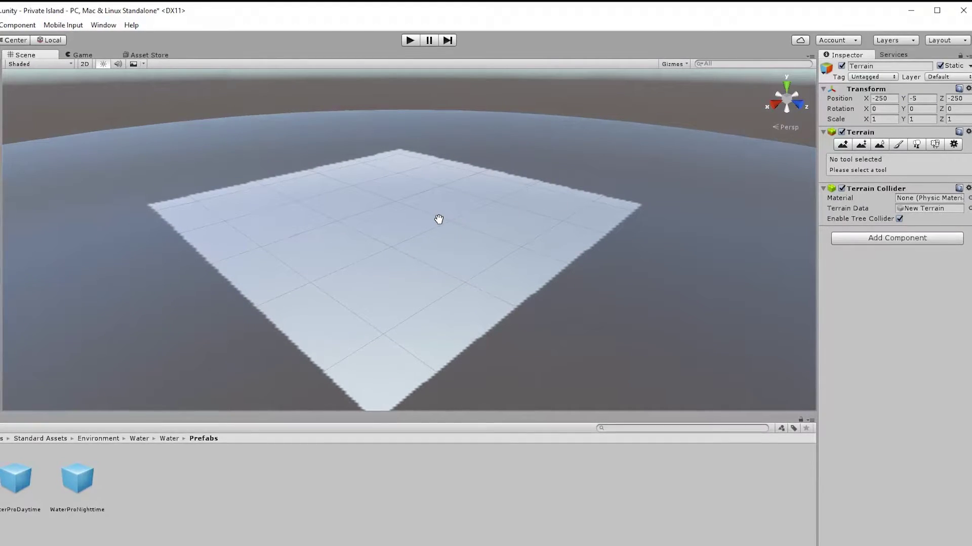
{"action": "left_click_drag", "start_coordinate": [420, 183], "coordinate": [423, 251], "text": "alt"}
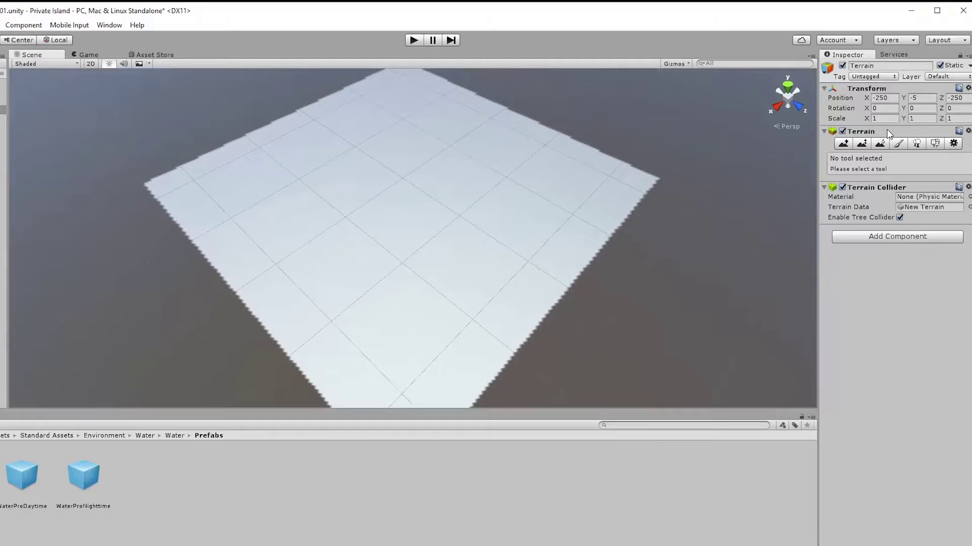
Look through the terrain's Raise/Lower, Paint Height, height-smoothing and Paint Texture tools and their settings
{"action": "left_click", "coordinate": [842, 144]}
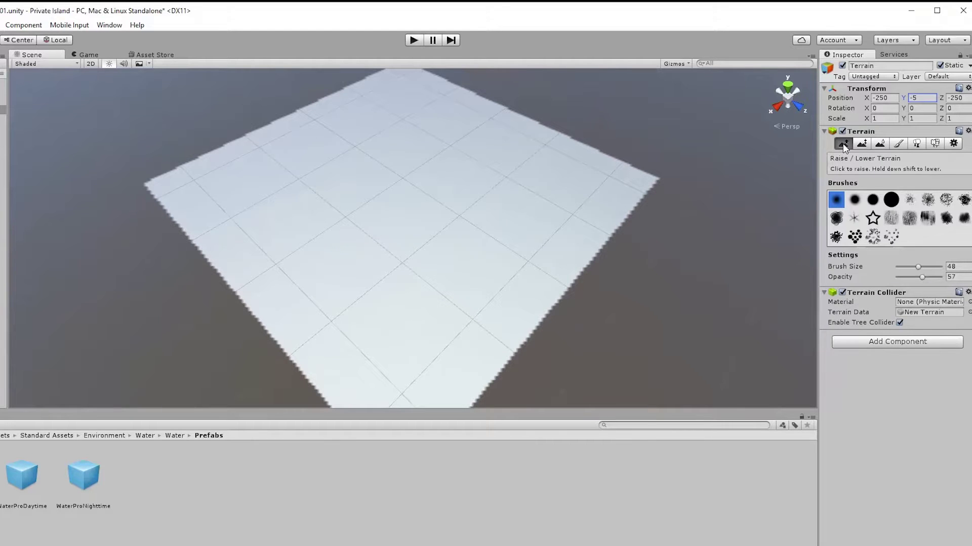
{"action": "left_click", "coordinate": [862, 144]}
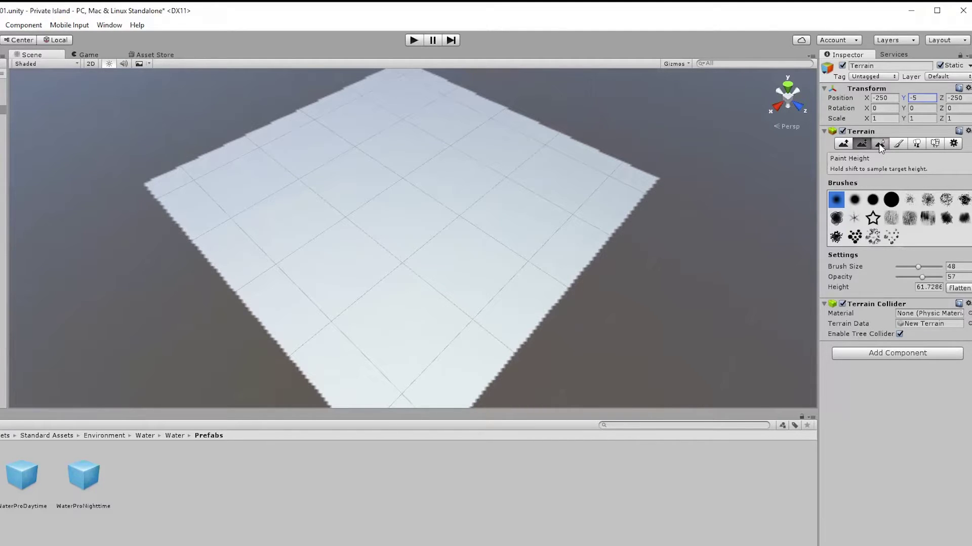
{"action": "left_click", "coordinate": [879, 144]}
{"action": "left_click", "coordinate": [897, 145]}
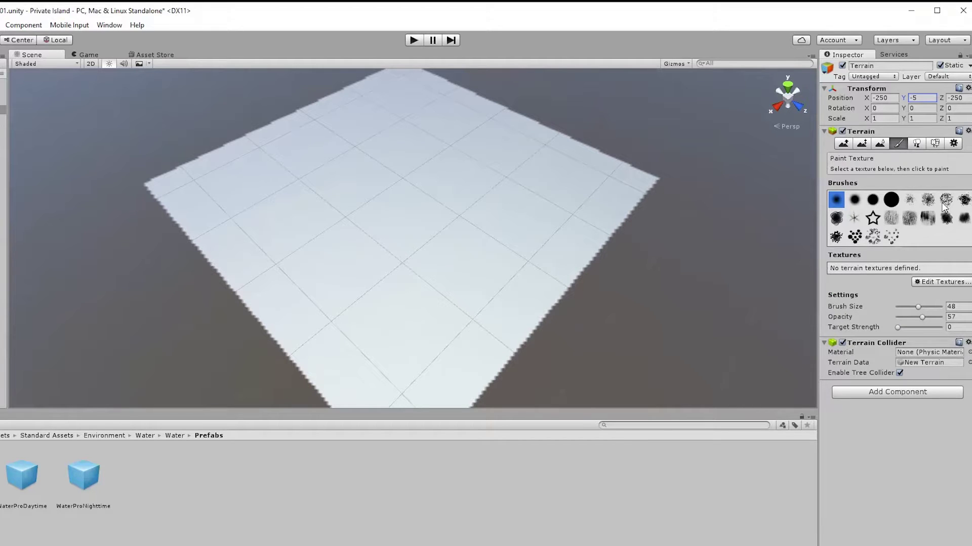
Raise a long winding ridge along one side of the terrain with a speckled brush at size 48 and opacity 57
{"action": "left_click", "coordinate": [843, 144]}
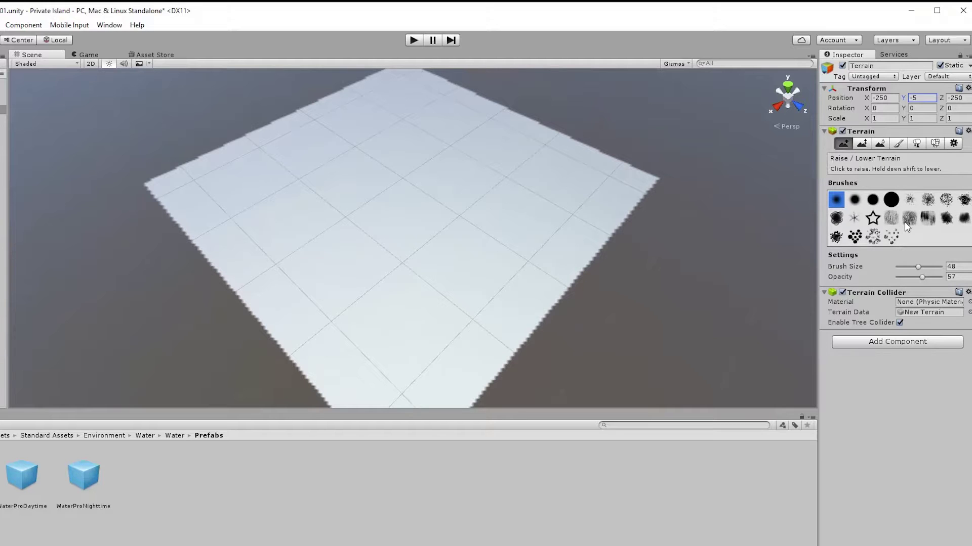
{"action": "left_click", "coordinate": [943, 199]}
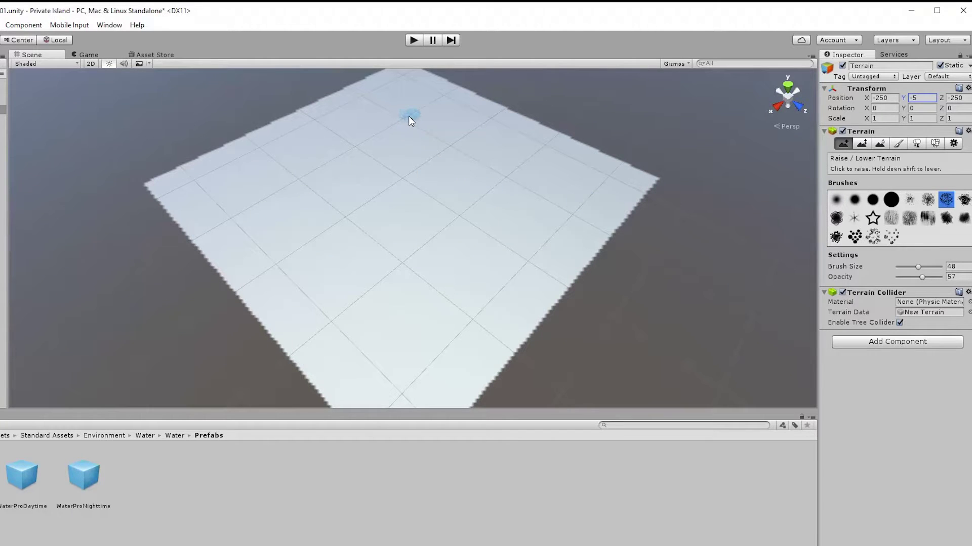
{"action": "left_click_drag", "start_coordinate": [409, 117], "coordinate": [373, 122]}
{"action": "mouse_move", "coordinate": [246, 236]}
{"action": "left_mouse_down"}
{"action": "mouse_move", "coordinate": [395, 328]}
{"action": "mouse_move", "coordinate": [453, 323]}
{"action": "left_mouse_up"}
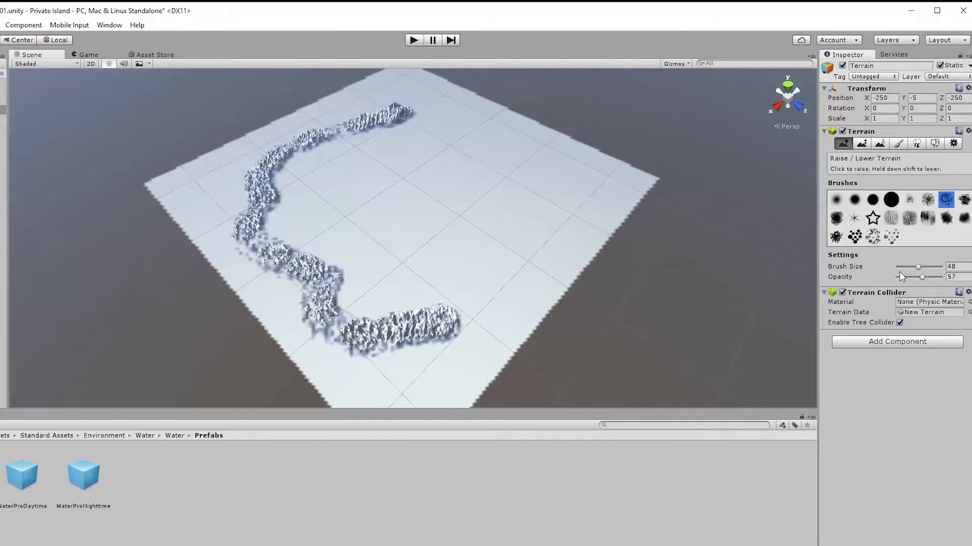
Increase the brush size and raise a wider curving ridge across the middle of the terrain
{"action": "left_click", "coordinate": [918, 267]}
{"action": "left_click_drag", "start_coordinate": [932, 265], "coordinate": [934, 266]}
{"action": "mouse_move", "coordinate": [494, 153]}
{"action": "left_mouse_down"}
{"action": "mouse_move", "coordinate": [463, 152]}
{"action": "mouse_move", "coordinate": [367, 197]}
{"action": "mouse_move", "coordinate": [428, 248]}
{"action": "left_mouse_up"}
Reduce the brush size to 1 and raise a few tiny bumps beside the central ridge
{"action": "left_click_drag", "start_coordinate": [932, 266], "coordinate": [899, 268]}
{"action": "left_click", "coordinate": [510, 206]}
{"action": "left_click", "coordinate": [519, 246]}
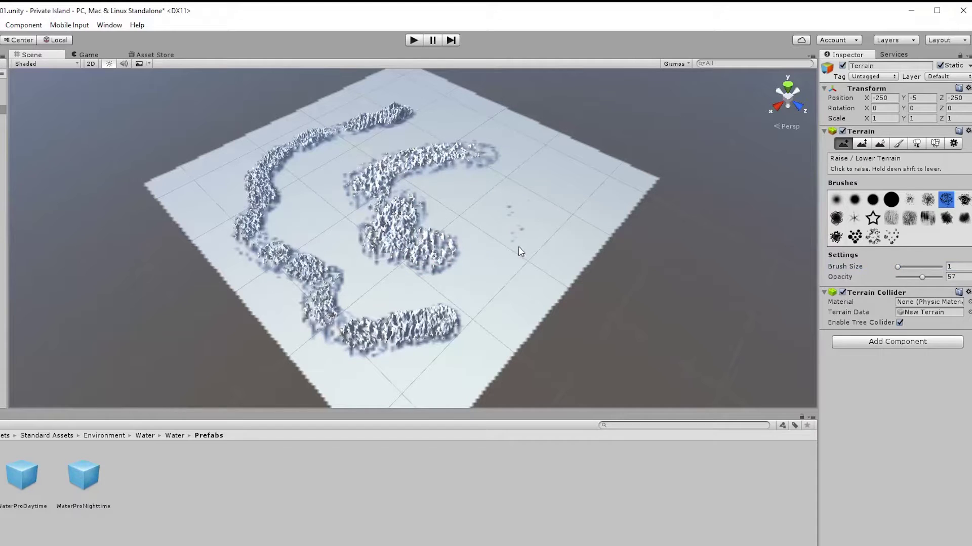
Set the brush size to 71 and opacity to 93, and raise a tall spiky mound beside the central ridge
{"action": "mouse_move", "coordinate": [897, 268]}
{"action": "left_mouse_down"}
{"action": "mouse_move", "coordinate": [928, 266]}
{"action": "mouse_move", "coordinate": [924, 277]}
{"action": "left_mouse_up"}
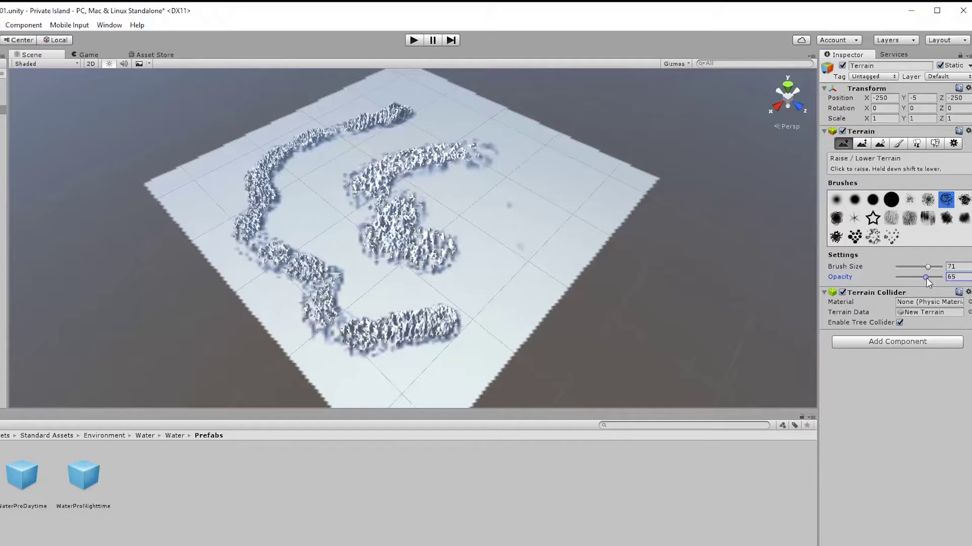
{"action": "left_click_drag", "start_coordinate": [935, 279], "coordinate": [937, 278]}
{"action": "mouse_move", "coordinate": [563, 214]}
{"action": "left_mouse_down"}
{"action": "mouse_move", "coordinate": [511, 208]}
{"action": "mouse_move", "coordinate": [581, 208]}
{"action": "left_mouse_up"}
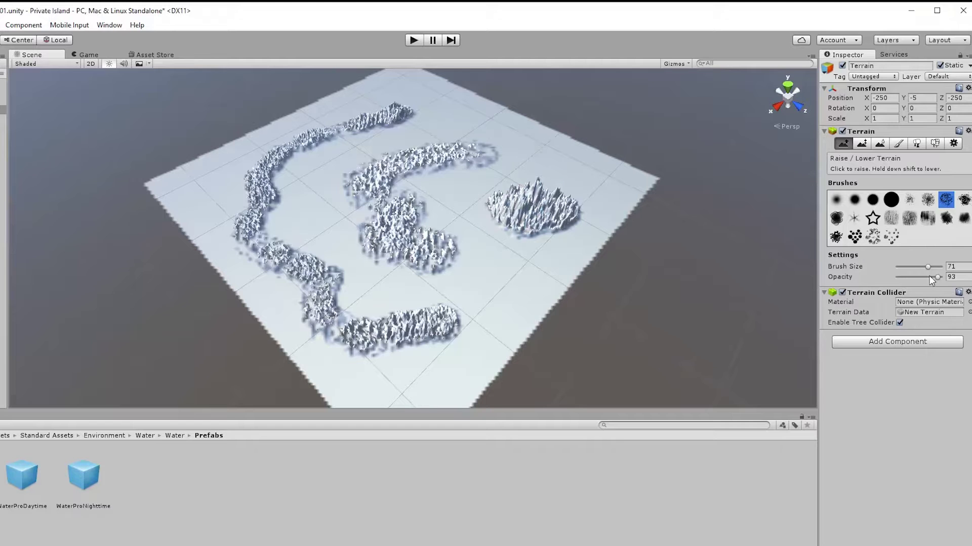
Lower the brush opacity to 31 and raise a short strip of lower bumps in front of the tall mound
{"action": "left_click_drag", "start_coordinate": [937, 277], "coordinate": [898, 283]}
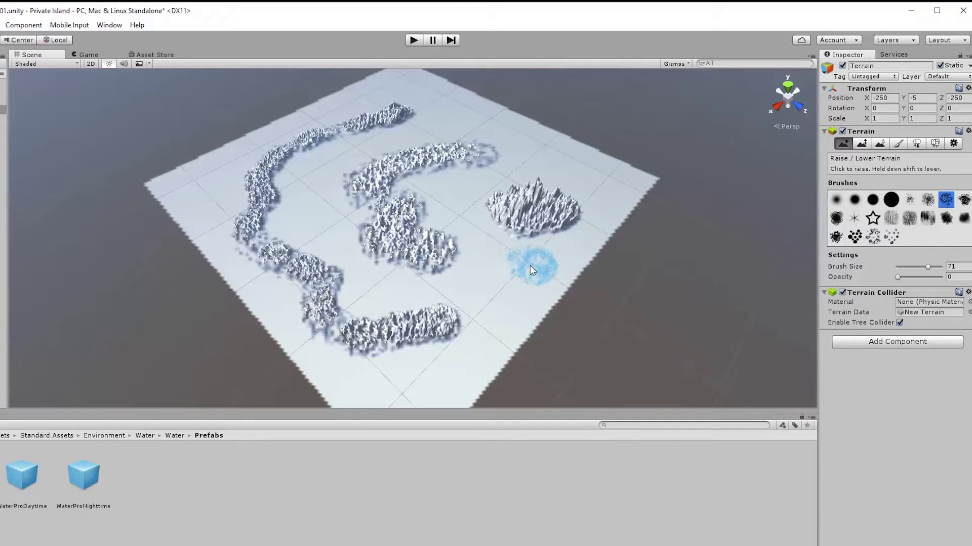
{"action": "left_click_drag", "start_coordinate": [900, 278], "coordinate": [910, 277]}
{"action": "left_click_drag", "start_coordinate": [517, 277], "coordinate": [473, 281]}
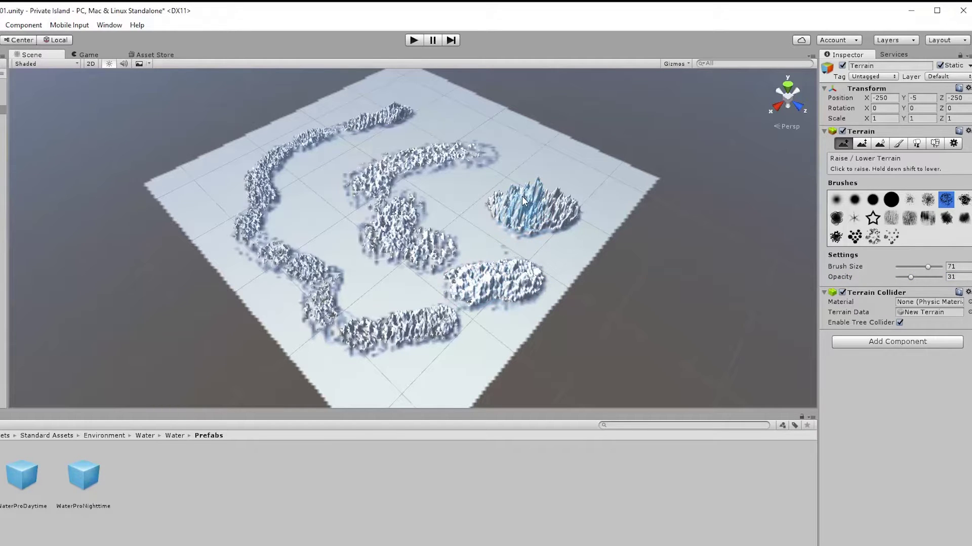
Set the brush size to 86 and opacity to 64, and raise rugged terrain over and between the existing ridges and mounds
{"action": "left_click", "coordinate": [911, 278]}
{"action": "left_click_drag", "start_coordinate": [923, 277], "coordinate": [921, 267]}
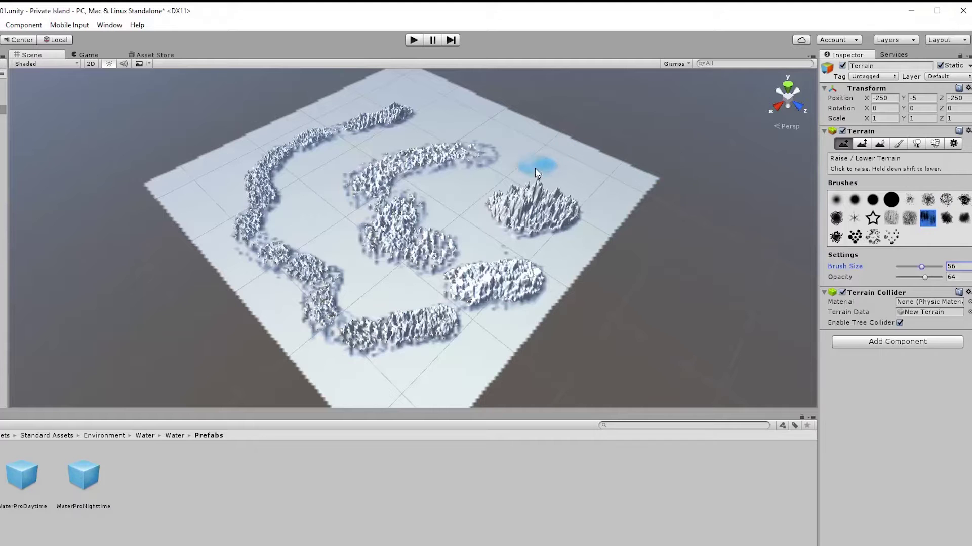
{"action": "left_click_drag", "start_coordinate": [922, 269], "coordinate": [934, 266]}
{"action": "mouse_move", "coordinate": [396, 121]}
{"action": "left_mouse_down"}
{"action": "mouse_move", "coordinate": [280, 169]}
{"action": "mouse_move", "coordinate": [333, 208]}
{"action": "mouse_move", "coordinate": [271, 252]}
{"action": "mouse_move", "coordinate": [326, 271]}
{"action": "mouse_move", "coordinate": [395, 320]}
{"action": "mouse_move", "coordinate": [499, 268]}
{"action": "mouse_move", "coordinate": [530, 223]}
{"action": "mouse_move", "coordinate": [469, 150]}
{"action": "mouse_move", "coordinate": [393, 157]}
{"action": "mouse_move", "coordinate": [410, 175]}
{"action": "mouse_move", "coordinate": [415, 228]}
{"action": "mouse_move", "coordinate": [439, 262]}
{"action": "mouse_move", "coordinate": [435, 192]}
{"action": "mouse_move", "coordinate": [406, 142]}
{"action": "mouse_move", "coordinate": [404, 103]}
{"action": "mouse_move", "coordinate": [396, 117]}
{"action": "mouse_move", "coordinate": [514, 126]}
{"action": "left_mouse_up"}
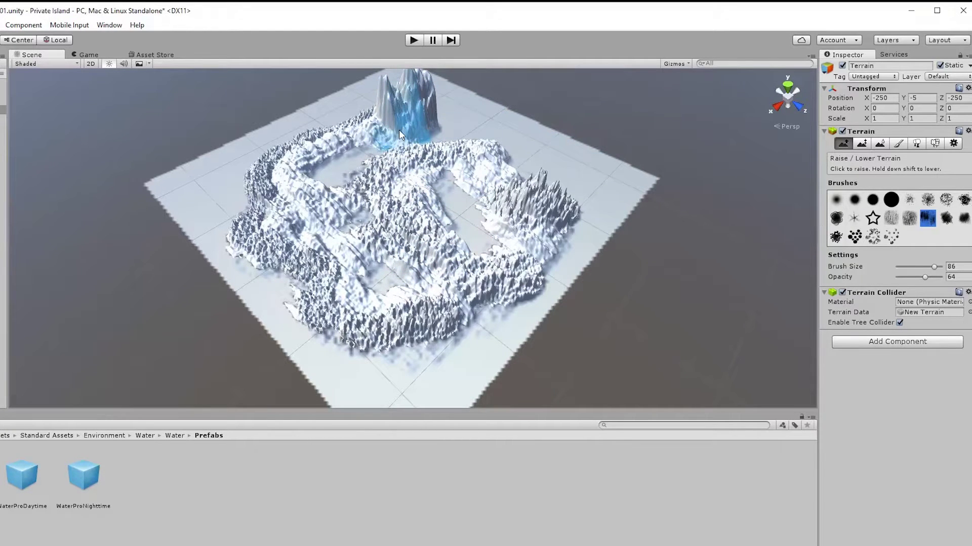
Undo the tall peak at the outer ridge's far end and raise a short stretch of lower bumps there
{"action": "key", "text": "ctrl+z"}
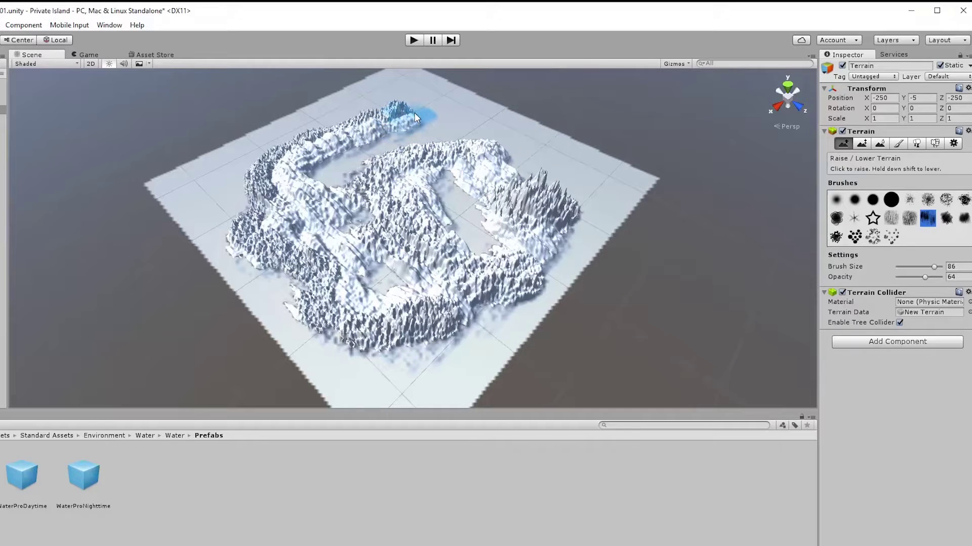
{"action": "left_click_drag", "start_coordinate": [438, 110], "coordinate": [425, 107]}
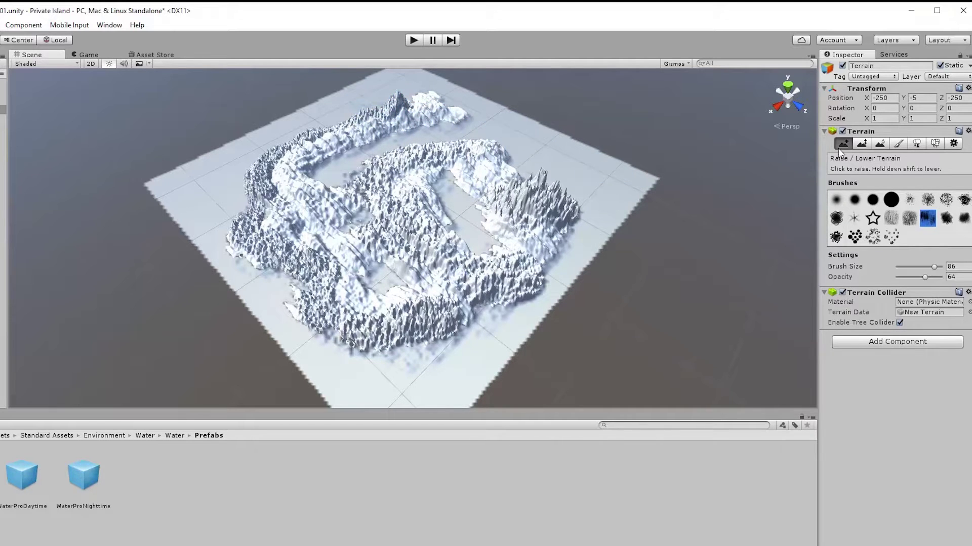
Use Paint Height along the far half of the outer ridge to build it into high, flat-topped mountains
{"action": "left_click", "coordinate": [861, 143]}
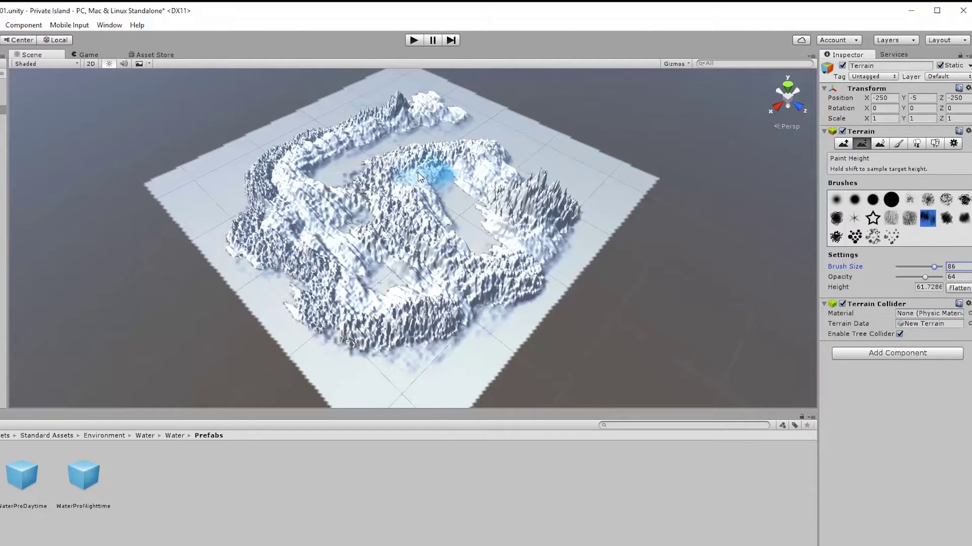
{"action": "mouse_move", "coordinate": [404, 108]}
{"action": "left_mouse_down"}
{"action": "mouse_move", "coordinate": [347, 113]}
{"action": "mouse_move", "coordinate": [301, 174]}
{"action": "left_mouse_up"}
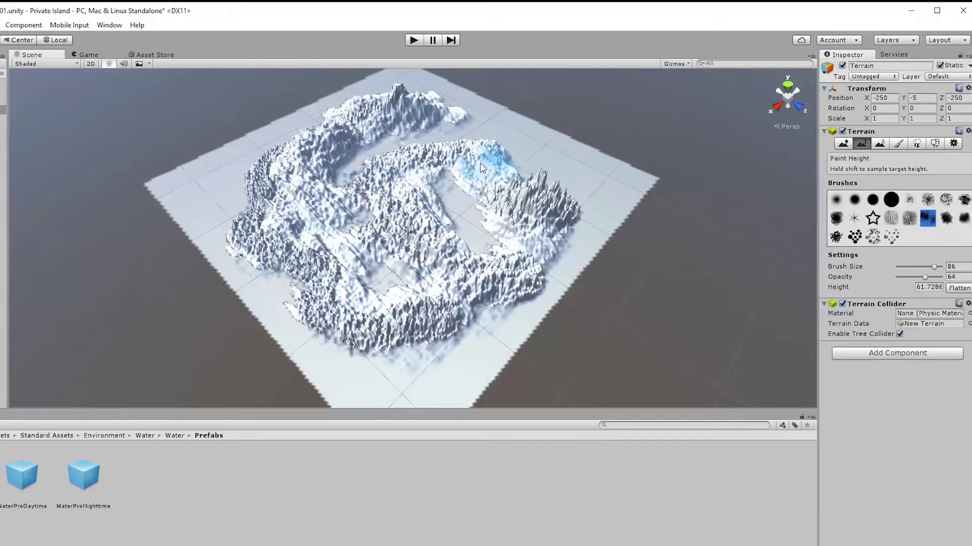
{"action": "mouse_move", "coordinate": [433, 108]}
{"action": "left_mouse_down", "text": "alt"}
{"action": "mouse_move", "coordinate": [397, 101]}
{"action": "mouse_move", "coordinate": [469, 105]}
{"action": "mouse_move", "coordinate": [459, 105]}
{"action": "left_mouse_up", "text": "alt"}
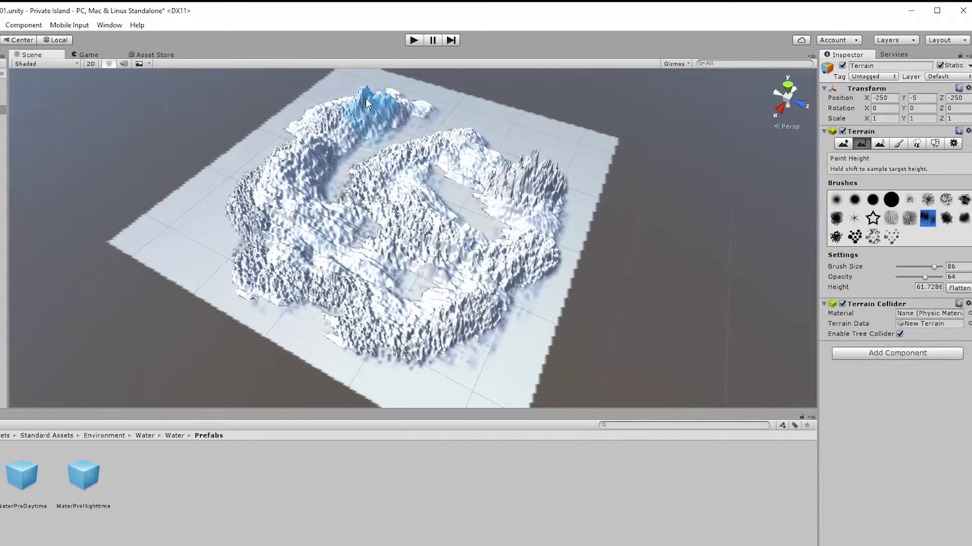
{"action": "mouse_move", "coordinate": [367, 100]}
{"action": "left_mouse_down"}
{"action": "mouse_move", "coordinate": [361, 96]}
{"action": "mouse_move", "coordinate": [402, 106]}
{"action": "mouse_move", "coordinate": [332, 139]}
{"action": "left_mouse_up"}
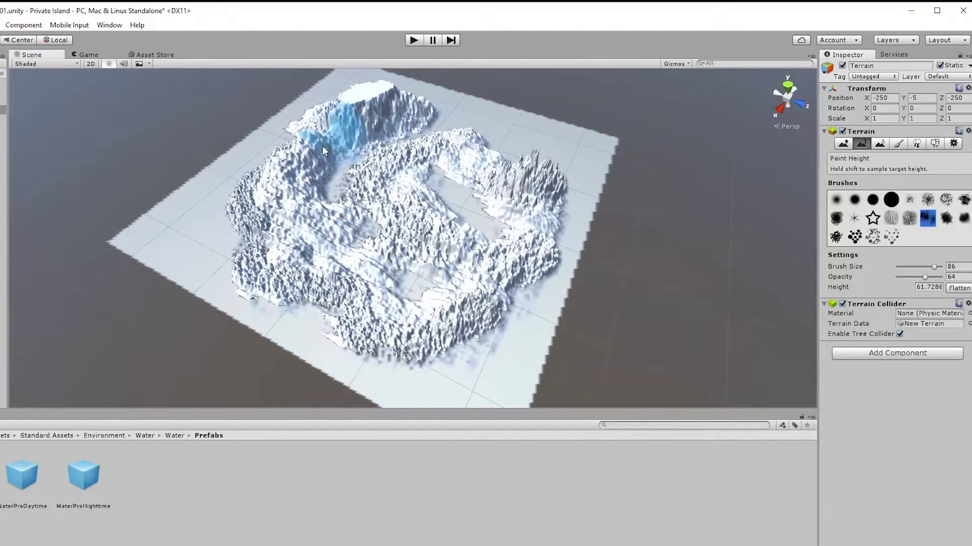
{"action": "mouse_move", "coordinate": [306, 197]}
{"action": "left_mouse_down"}
{"action": "mouse_move", "coordinate": [303, 172]}
{"action": "mouse_move", "coordinate": [335, 154]}
{"action": "left_mouse_up"}
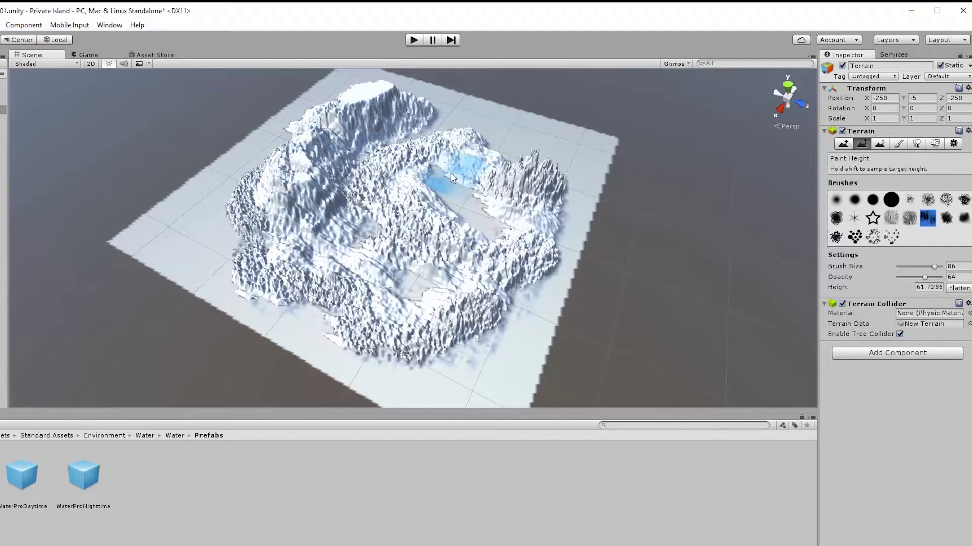
Use Smooth Height over the mountains and ridges to soften the spiky terrain
{"action": "left_click", "coordinate": [880, 144]}
{"action": "mouse_move", "coordinate": [382, 110]}
{"action": "left_mouse_down"}
{"action": "mouse_move", "coordinate": [304, 158]}
{"action": "mouse_move", "coordinate": [268, 215]}
{"action": "mouse_move", "coordinate": [266, 266]}
{"action": "mouse_move", "coordinate": [376, 326]}
{"action": "mouse_move", "coordinate": [435, 303]}
{"action": "mouse_move", "coordinate": [439, 228]}
{"action": "mouse_move", "coordinate": [394, 169]}
{"action": "mouse_move", "coordinate": [386, 178]}
{"action": "mouse_move", "coordinate": [395, 239]}
{"action": "mouse_move", "coordinate": [470, 259]}
{"action": "mouse_move", "coordinate": [521, 227]}
{"action": "mouse_move", "coordinate": [539, 178]}
{"action": "mouse_move", "coordinate": [517, 169]}
{"action": "mouse_move", "coordinate": [539, 178]}
{"action": "mouse_move", "coordinate": [482, 163]}
{"action": "mouse_move", "coordinate": [531, 170]}
{"action": "mouse_move", "coordinate": [501, 199]}
{"action": "mouse_move", "coordinate": [425, 150]}
{"action": "mouse_move", "coordinate": [261, 196]}
{"action": "left_mouse_up"}
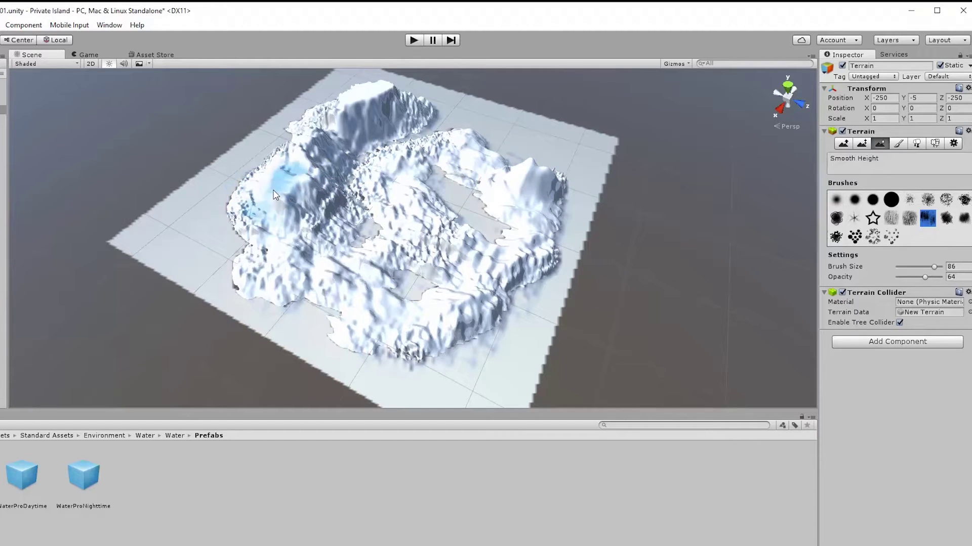
Add SandAlbedo as the terrain's first paint texture, with a tiling size of 15 by 15
{"action": "left_click", "coordinate": [899, 143]}
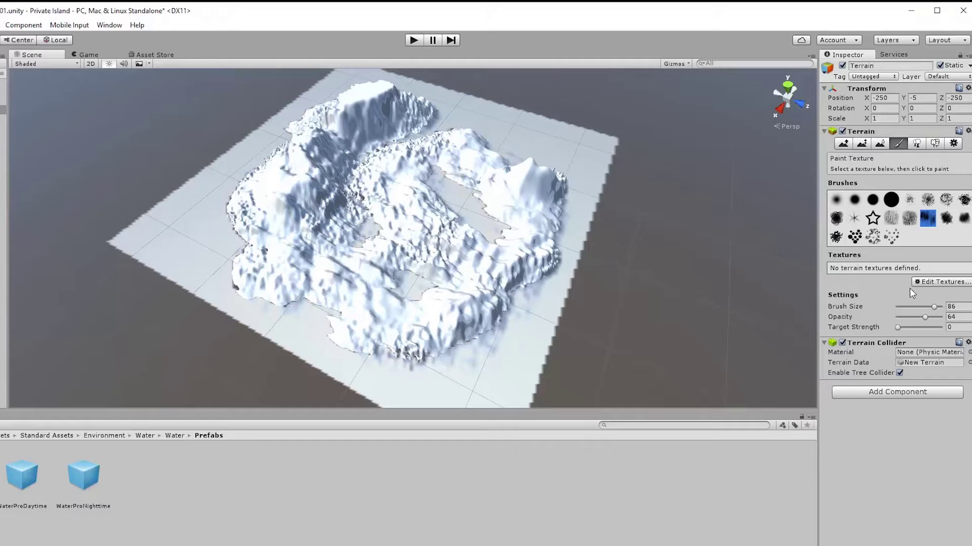
{"action": "scroll", "coordinate": [492, 235], "scroll_direction": "up", "scroll_amount": 5}
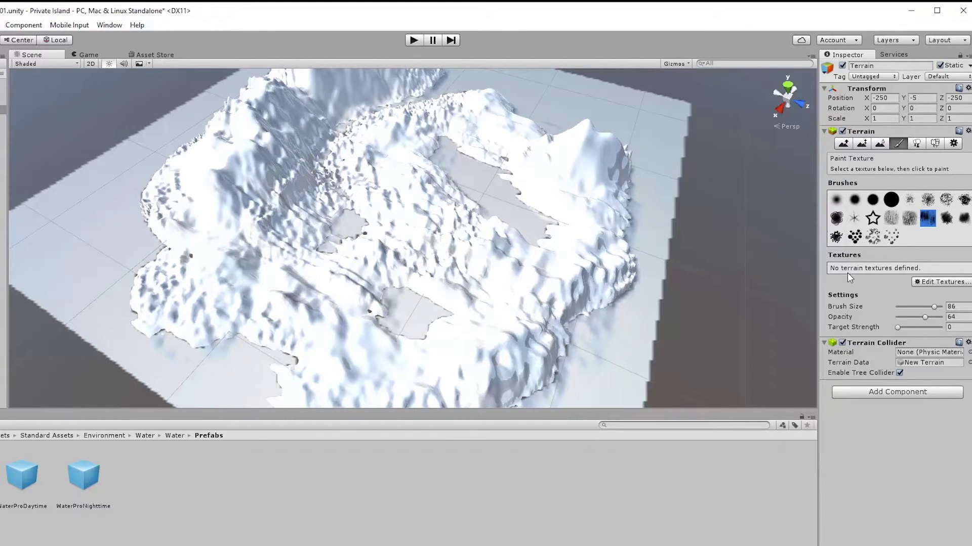
{"action": "left_click", "coordinate": [936, 282]}
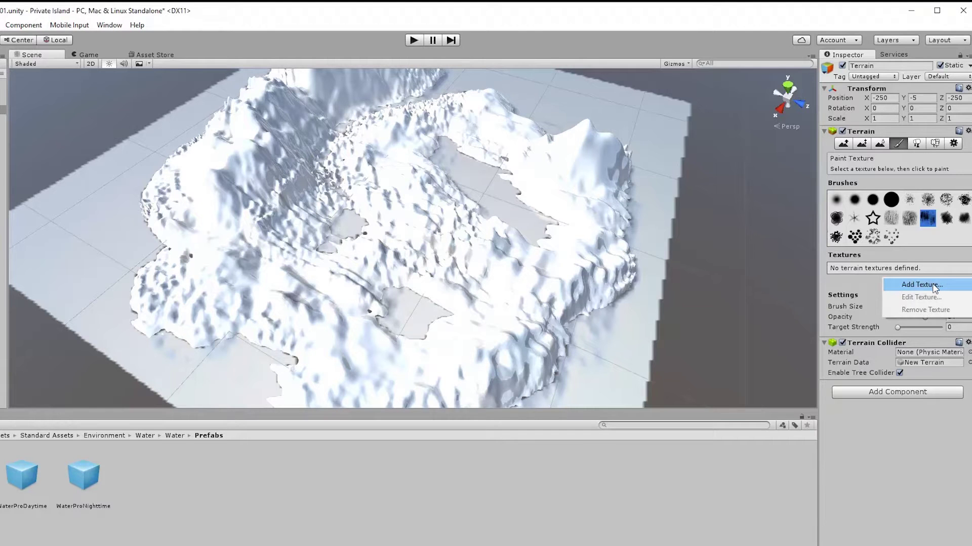
{"action": "left_click", "coordinate": [921, 286]}
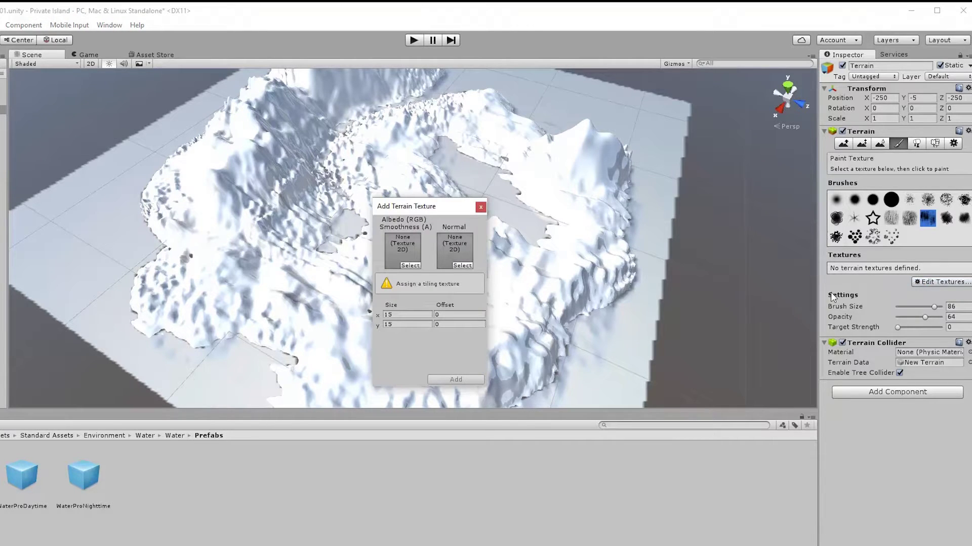
{"action": "left_click_drag", "start_coordinate": [426, 207], "coordinate": [162, 124]}
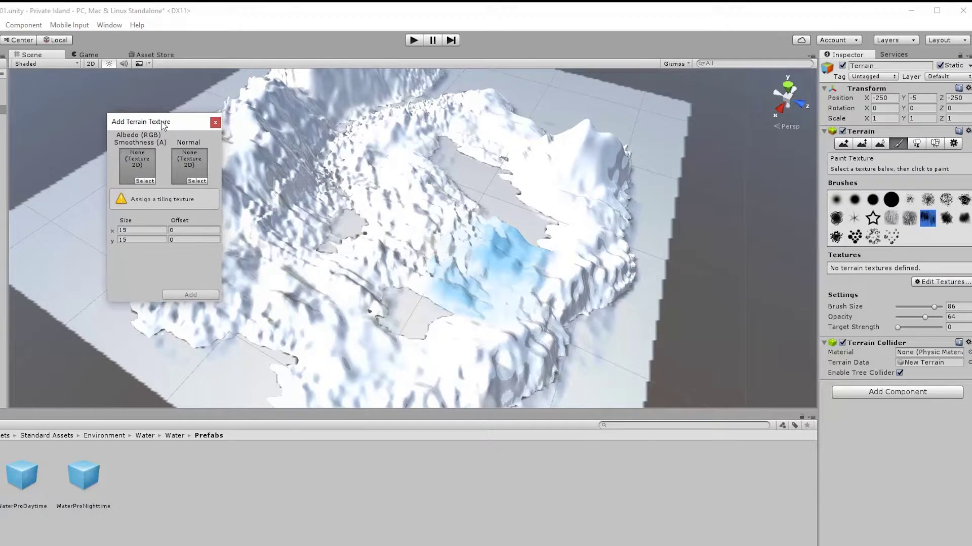
{"action": "left_click", "coordinate": [145, 181]}
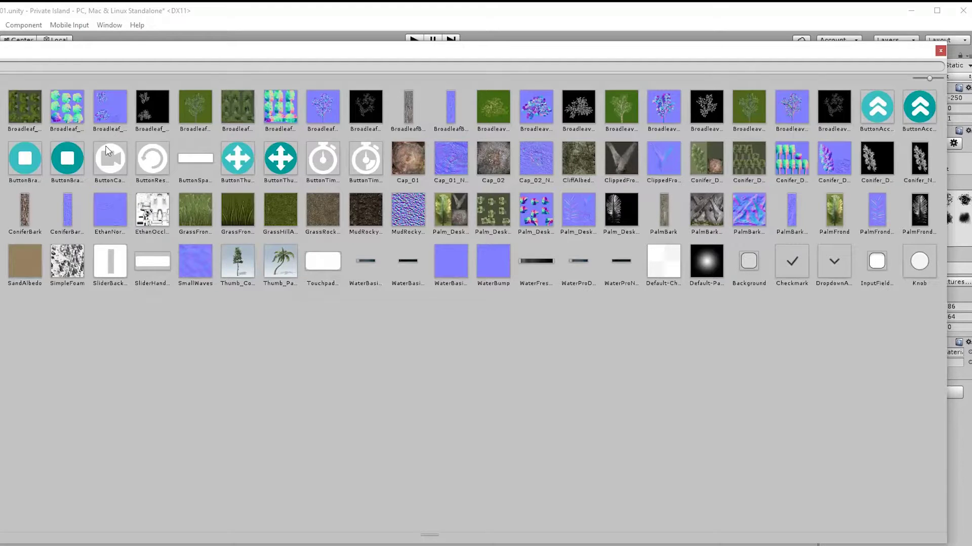
{"action": "left_click", "coordinate": [23, 272]}
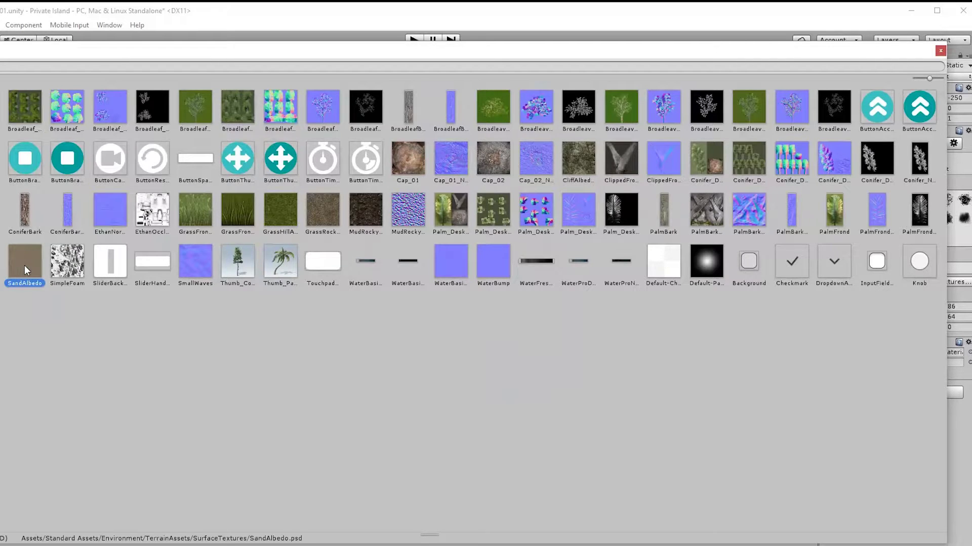
{"action": "double_click", "coordinate": [25, 266]}
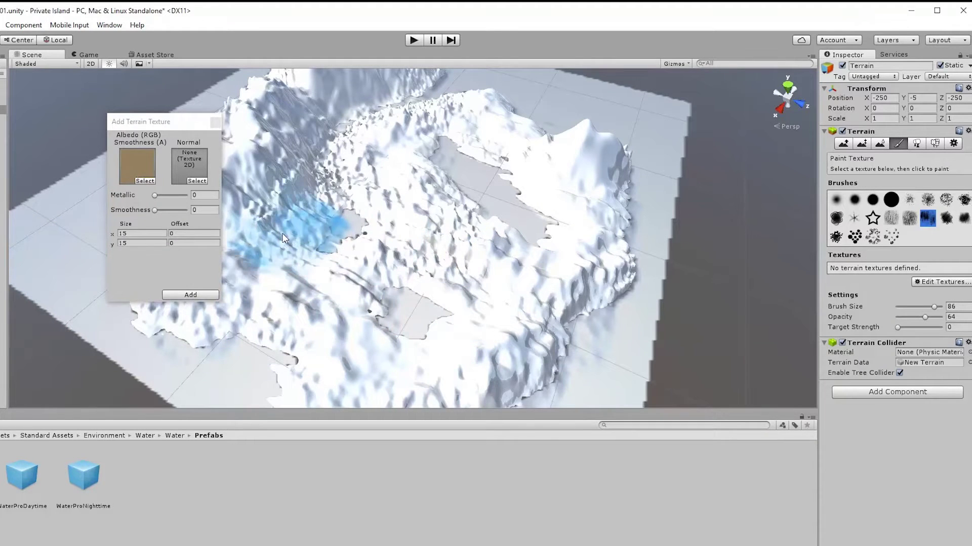
{"action": "left_click", "coordinate": [205, 296]}
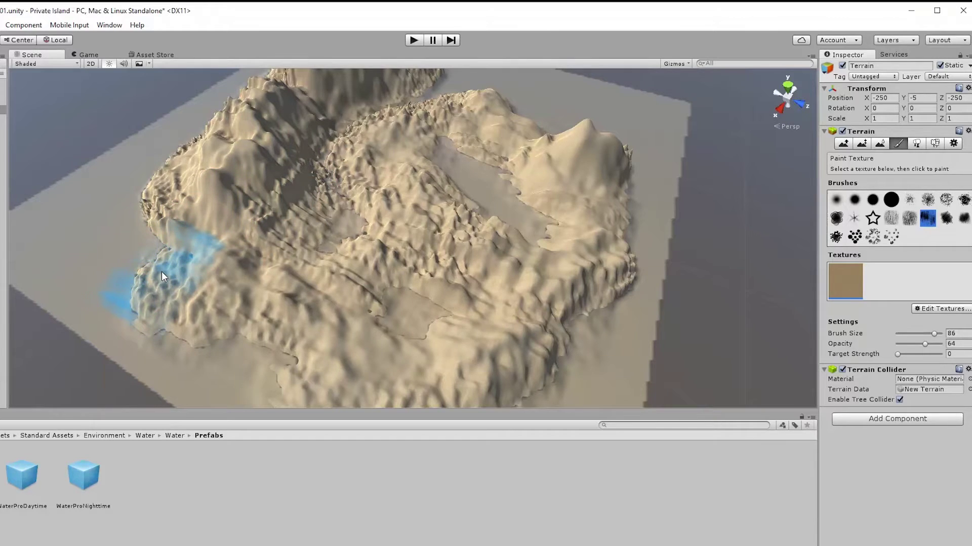
Run the scene to preview the sand-textured island from the water, and stop it
{"action": "left_click", "coordinate": [413, 42]}
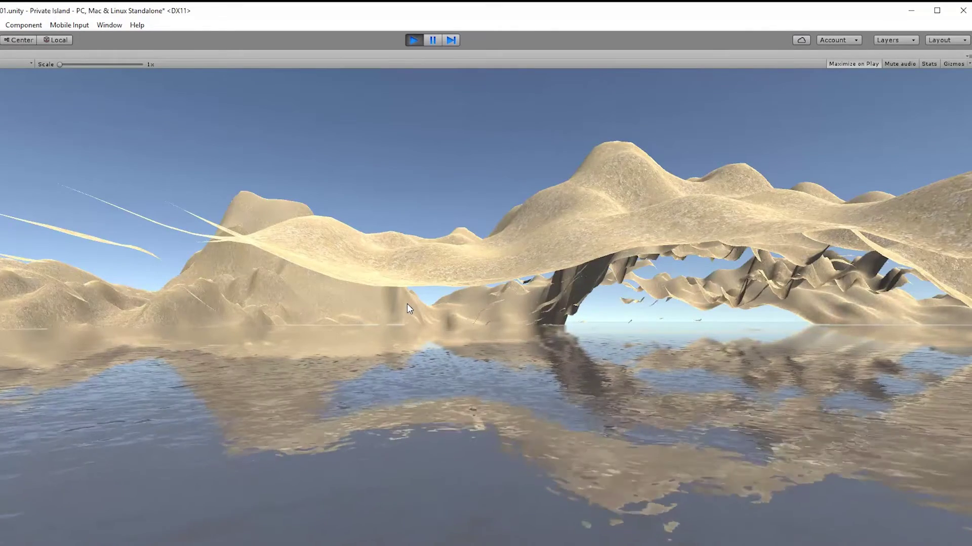
{"action": "left_click", "coordinate": [413, 40]}
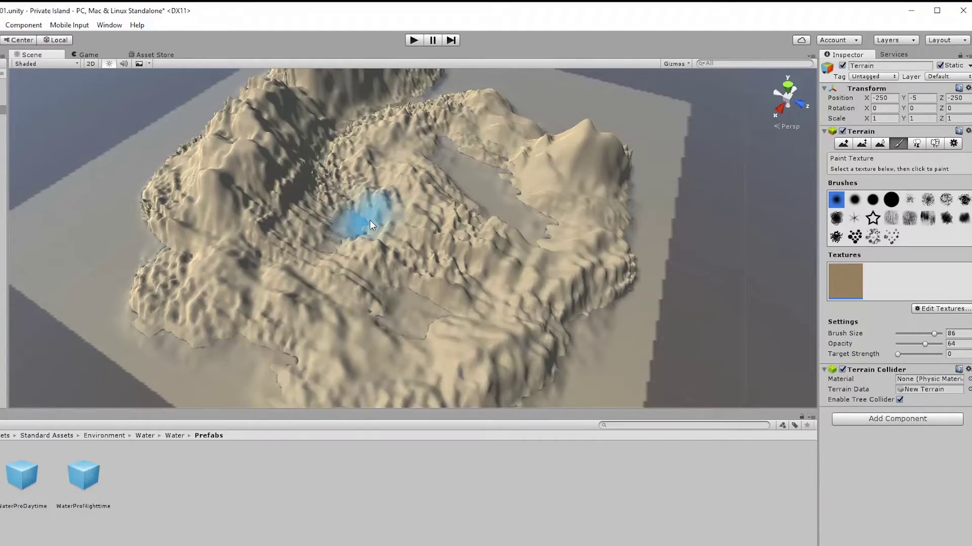
Add GrassRockyAlbedo as a second terrain paint texture, with a tiling size of 15 by 15
{"action": "left_click", "coordinate": [942, 309]}
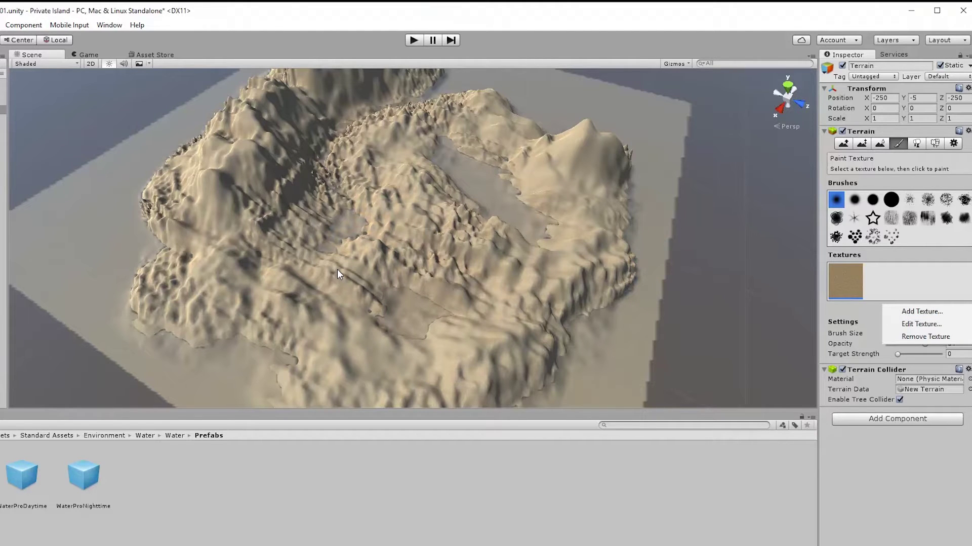
{"action": "left_click", "coordinate": [922, 311]}
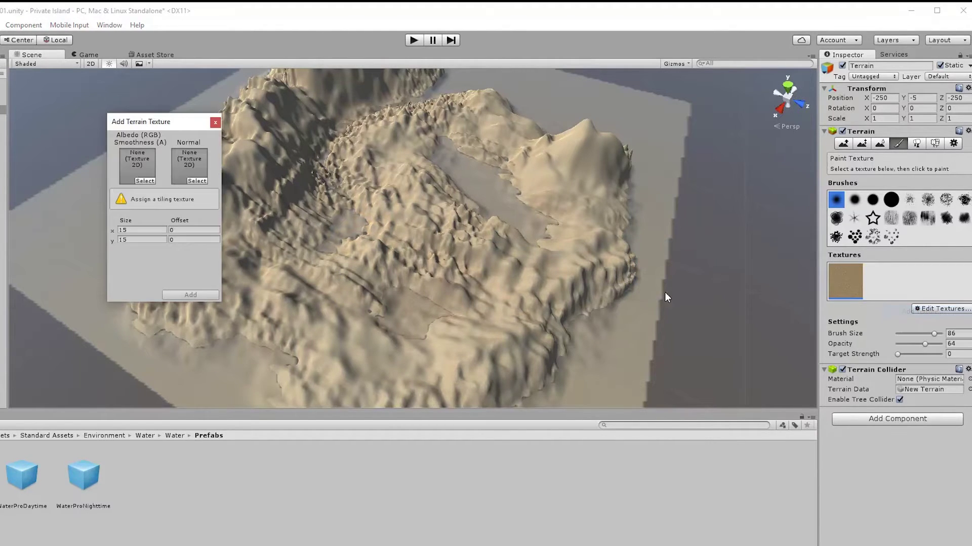
{"action": "left_click", "coordinate": [144, 182]}
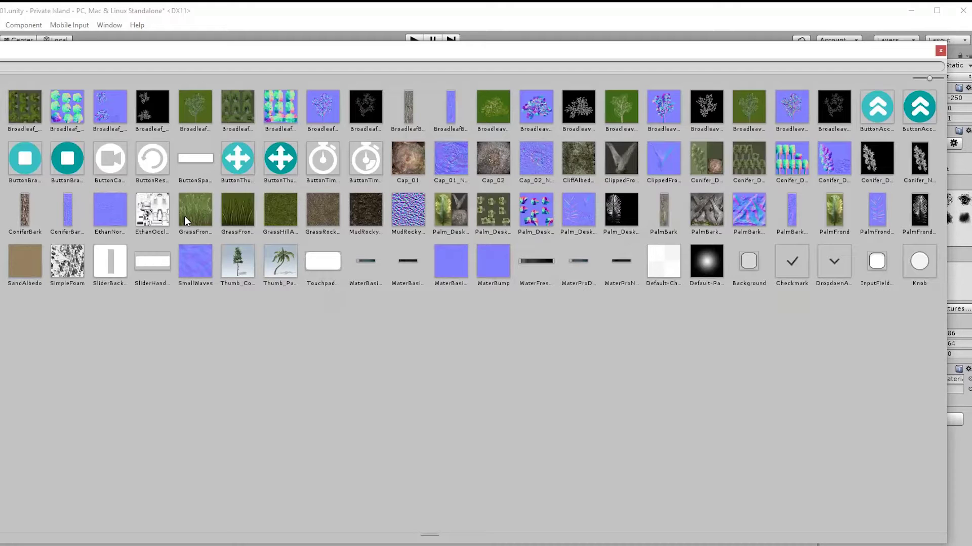
{"action": "left_click", "coordinate": [324, 211]}
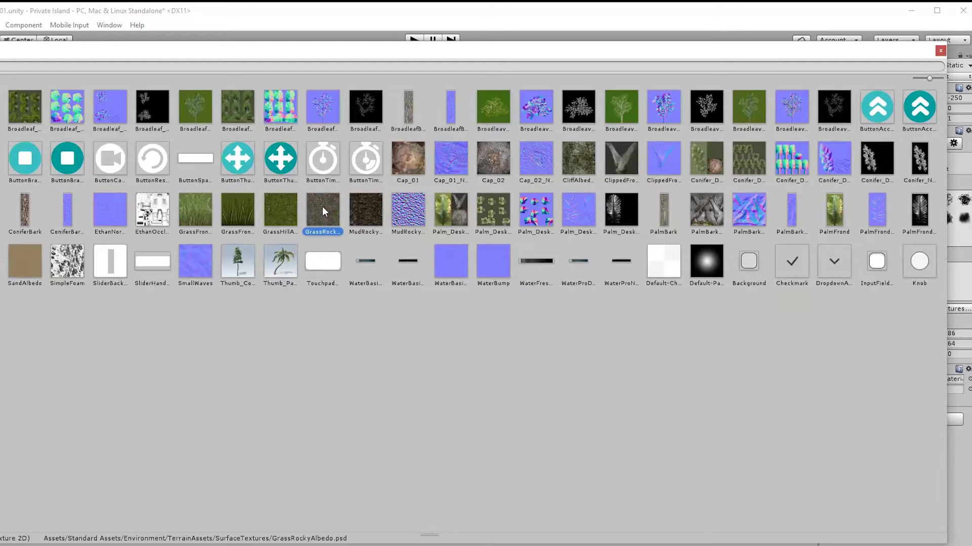
{"action": "double_click", "coordinate": [323, 208]}
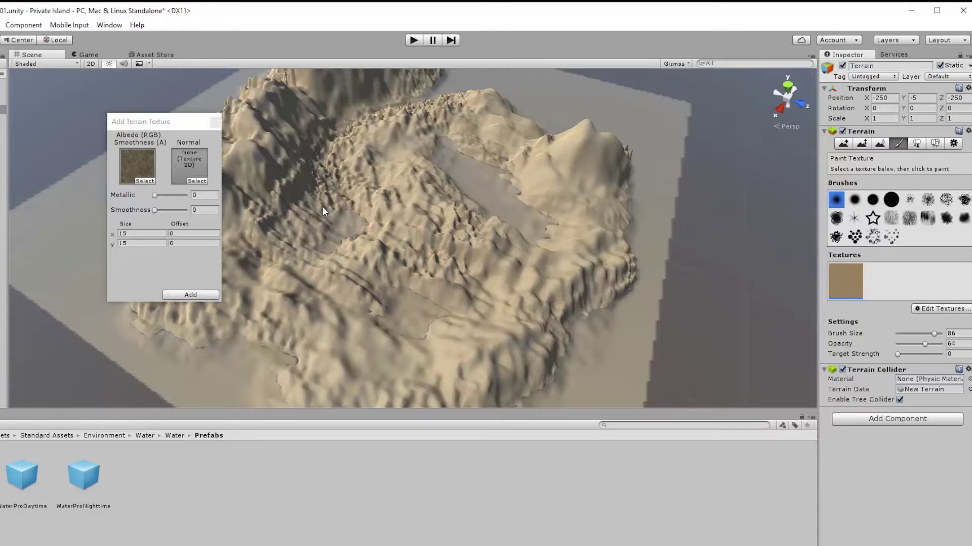
{"action": "left_click", "coordinate": [200, 294]}
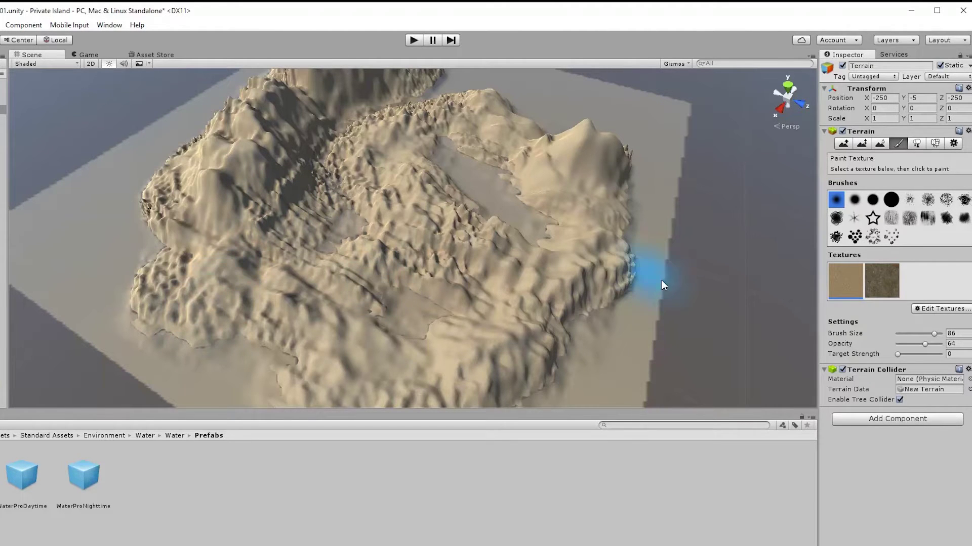
Paint the rocky grass texture over the island's hills with a rough brush at size 71, opacity 73 and target strength about 0.6
{"action": "left_click", "coordinate": [892, 287]}
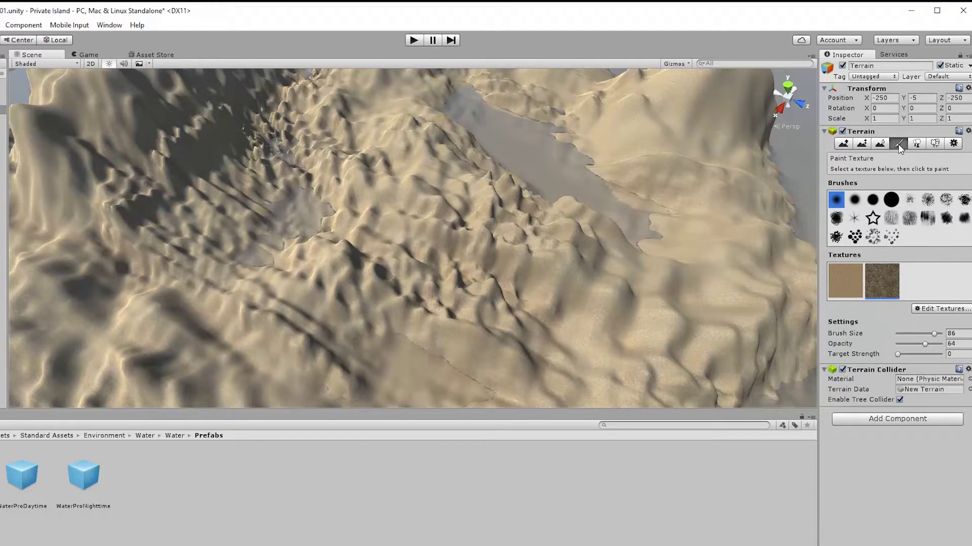
{"action": "left_click", "coordinate": [891, 219]}
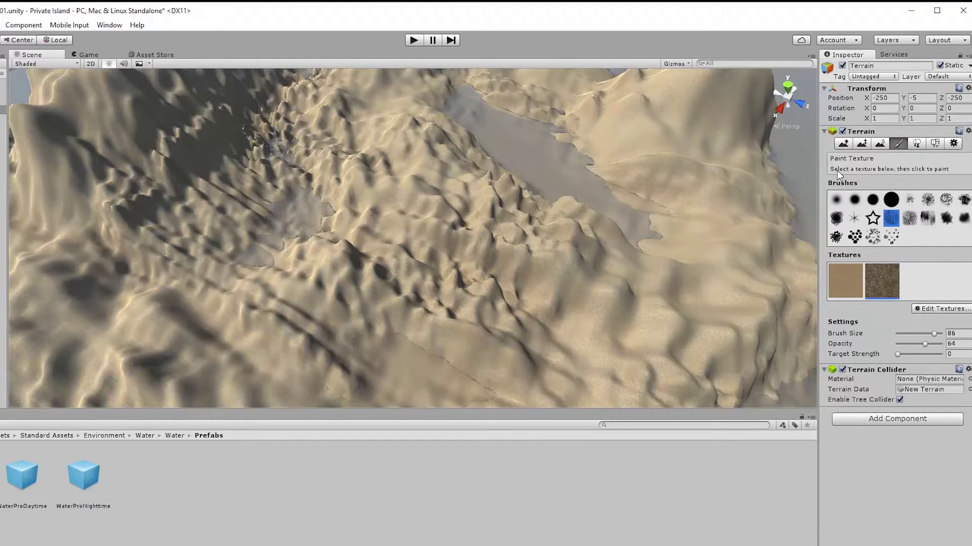
{"action": "mouse_move", "coordinate": [933, 333]}
{"action": "left_mouse_down"}
{"action": "mouse_move", "coordinate": [912, 357]}
{"action": "mouse_move", "coordinate": [923, 357]}
{"action": "left_mouse_up"}
{"action": "mouse_move", "coordinate": [632, 301]}
{"action": "left_mouse_down"}
{"action": "mouse_move", "coordinate": [598, 300]}
{"action": "mouse_move", "coordinate": [521, 266]}
{"action": "mouse_move", "coordinate": [388, 251]}
{"action": "mouse_move", "coordinate": [444, 242]}
{"action": "mouse_move", "coordinate": [278, 306]}
{"action": "mouse_move", "coordinate": [367, 182]}
{"action": "mouse_move", "coordinate": [535, 278]}
{"action": "mouse_move", "coordinate": [614, 288]}
{"action": "mouse_move", "coordinate": [660, 180]}
{"action": "mouse_move", "coordinate": [631, 240]}
{"action": "left_mouse_up"}
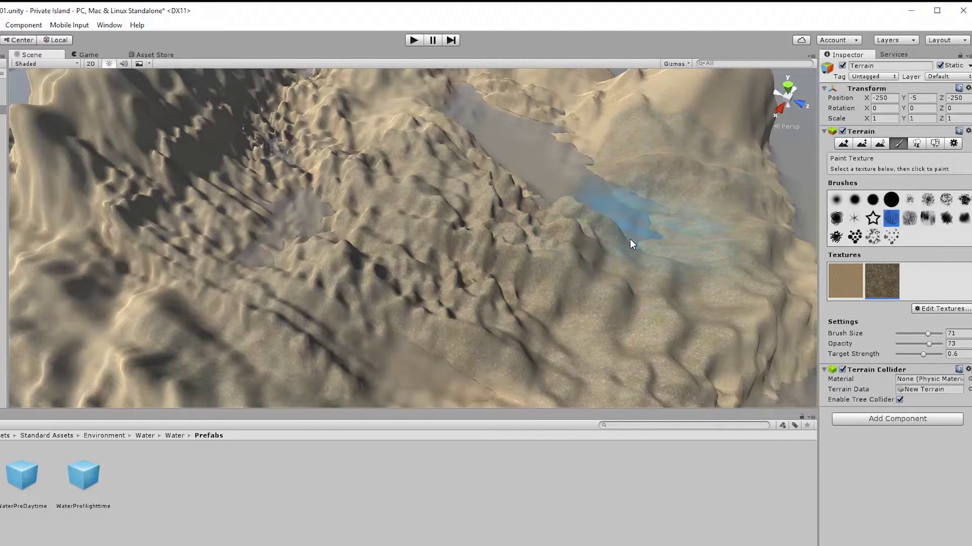
{"action": "right_click", "coordinate": [782, 90]}
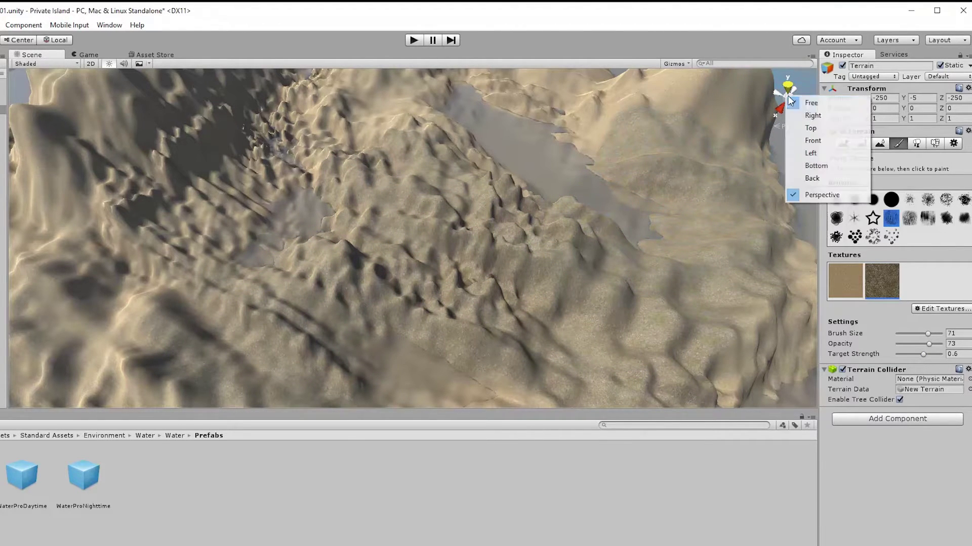
{"action": "left_click", "coordinate": [810, 128]}
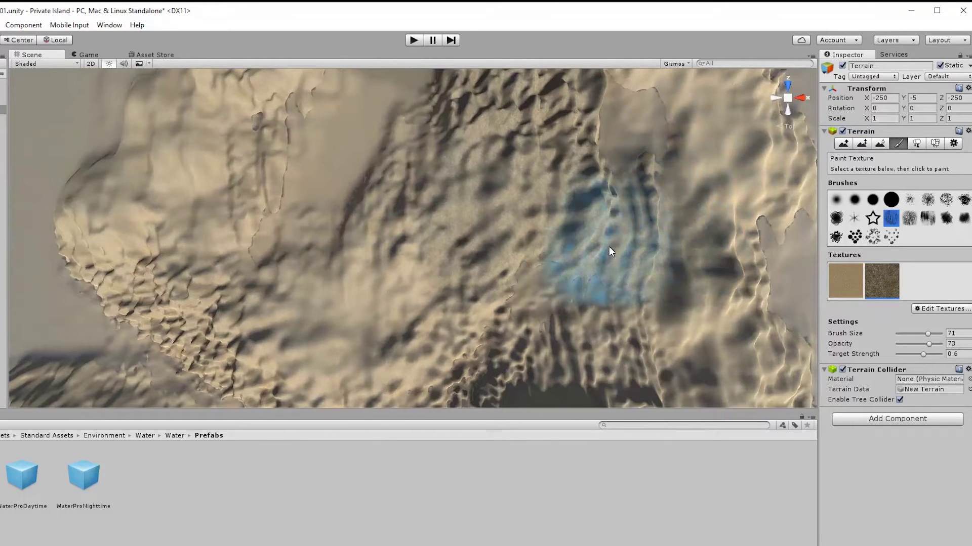
{"action": "scroll", "coordinate": [548, 223], "scroll_direction": "down", "scroll_amount": 6}
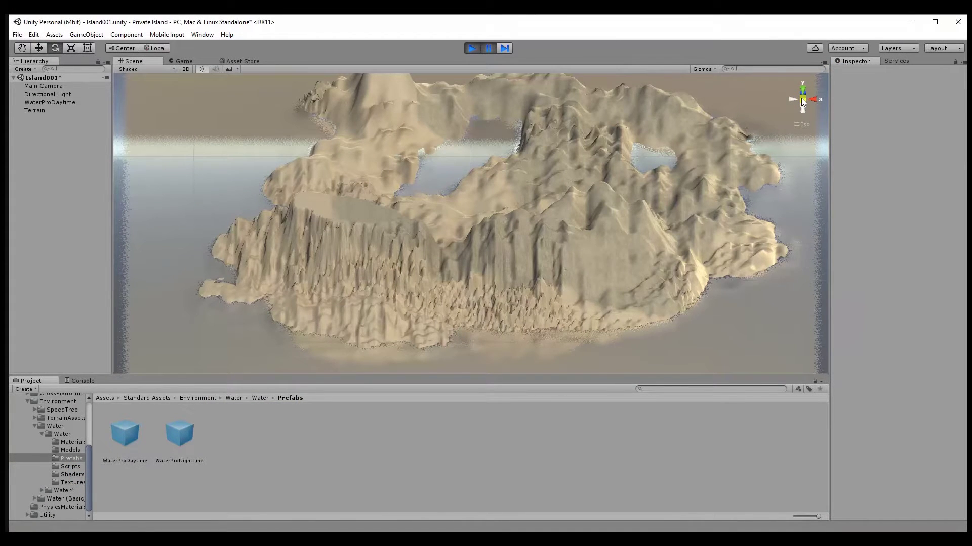
Examine the textured mountains up close from a perspective view across the island
{"action": "left_click", "coordinate": [801, 100]}
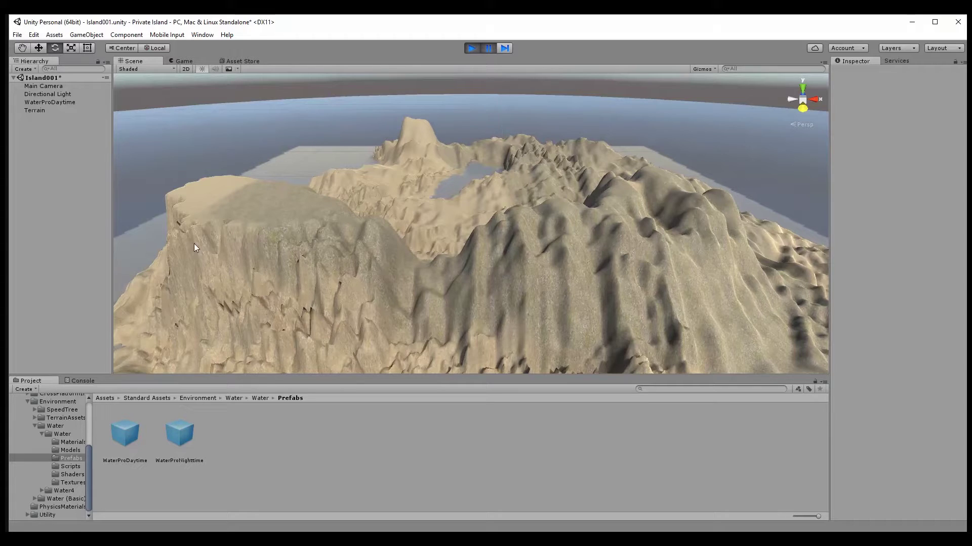
{"action": "scroll", "coordinate": [248, 233], "scroll_direction": "up", "scroll_amount": 3}
{"action": "left_click_drag", "start_coordinate": [189, 253], "coordinate": [120, 169]}
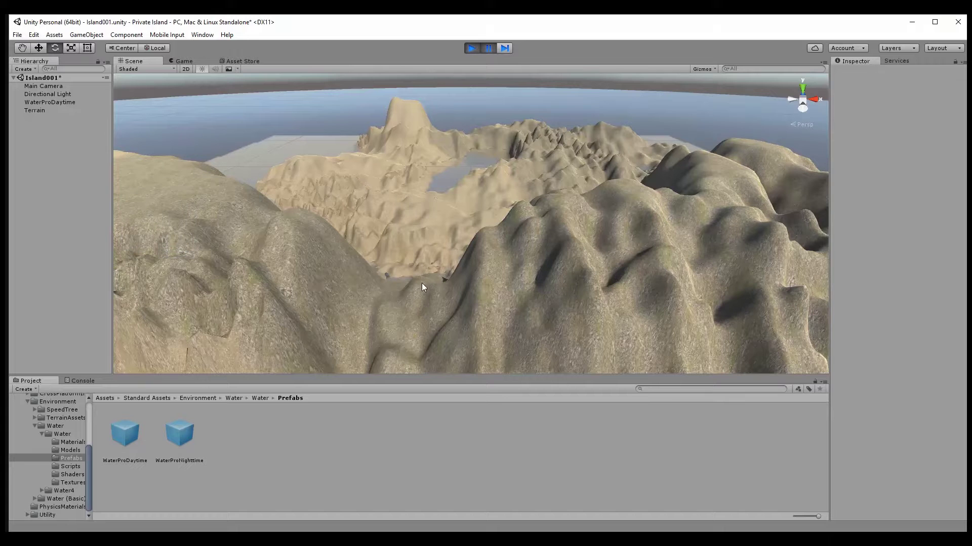
Stop the running scene, add GrassHillAlbedo as a third terrain paint texture, and paint it over the lower hills with a rough brush at size 71
{"action": "left_click", "coordinate": [471, 48]}
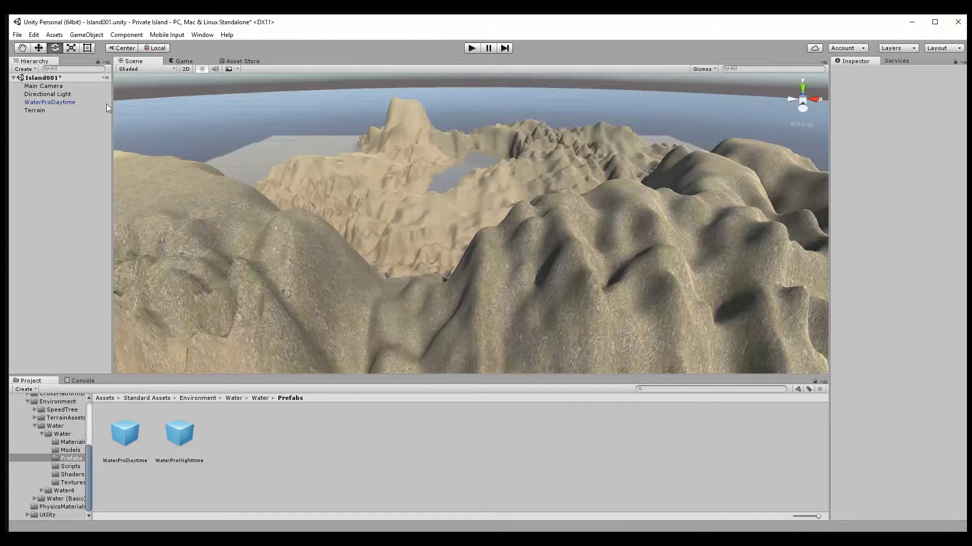
{"action": "left_click", "coordinate": [37, 110]}
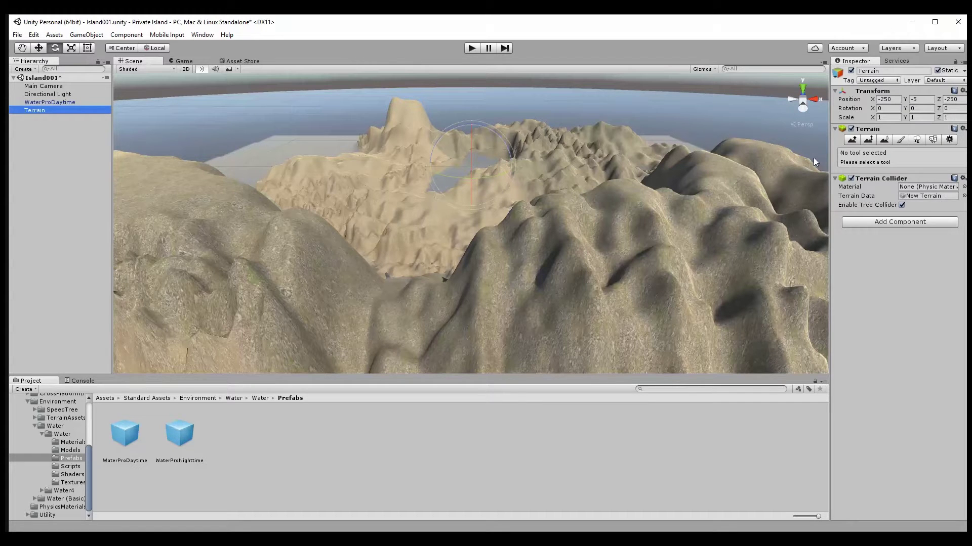
{"action": "left_click", "coordinate": [900, 140]}
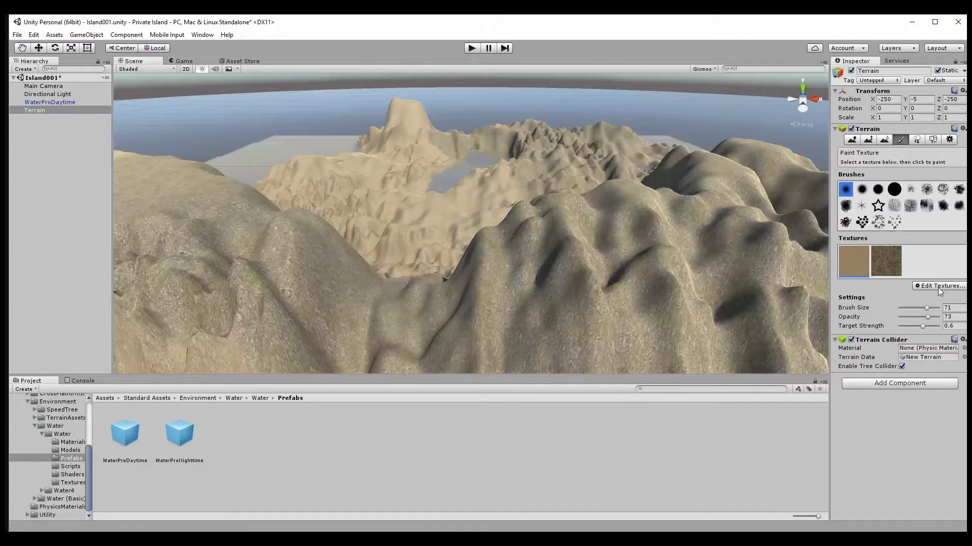
{"action": "left_click", "coordinate": [938, 287]}
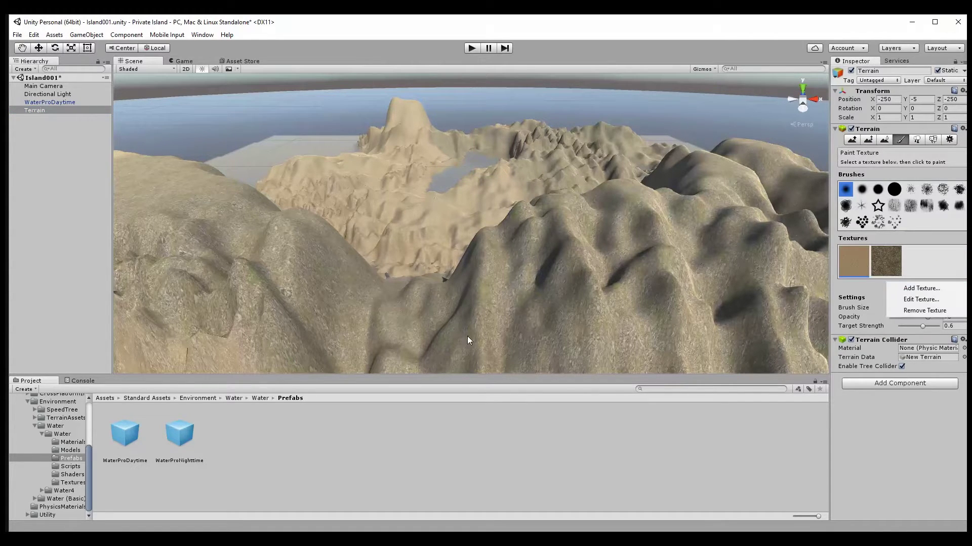
{"action": "left_click", "coordinate": [924, 289]}
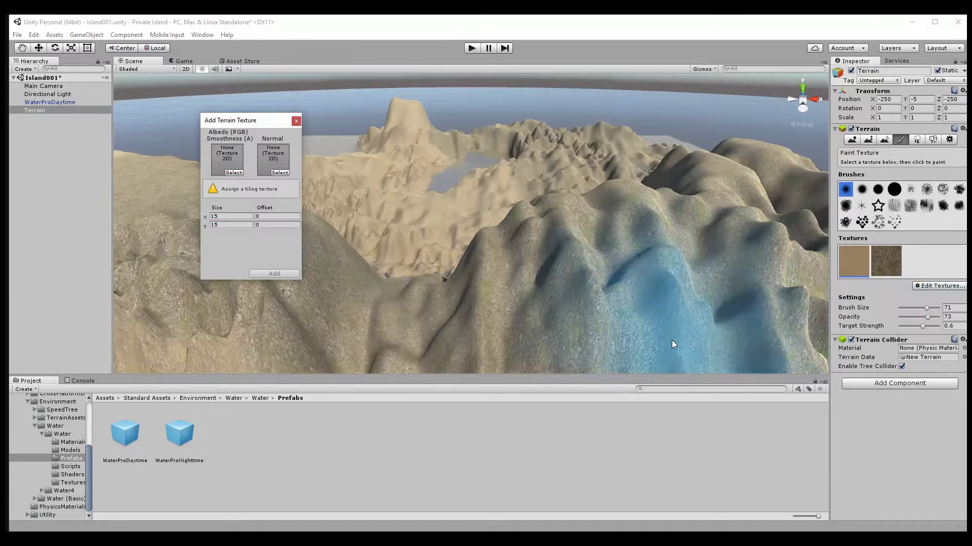
{"action": "left_click", "coordinate": [232, 173]}
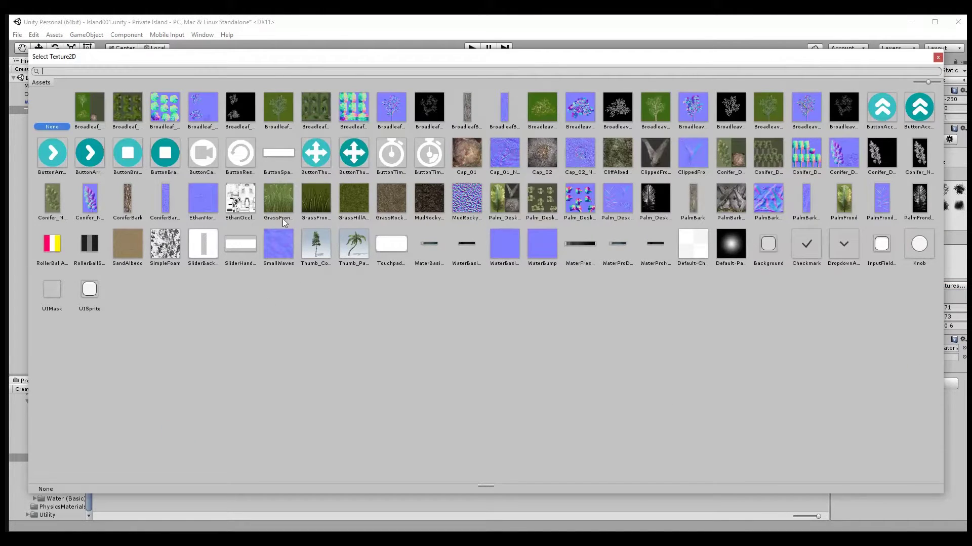
{"action": "left_click", "coordinate": [354, 203]}
{"action": "double_click", "coordinate": [341, 199]}
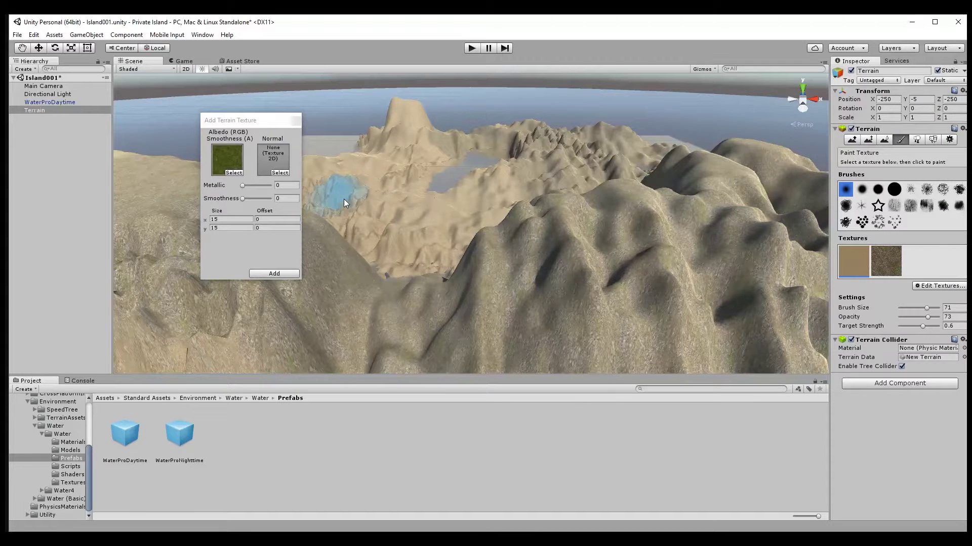
{"action": "left_click", "coordinate": [268, 274]}
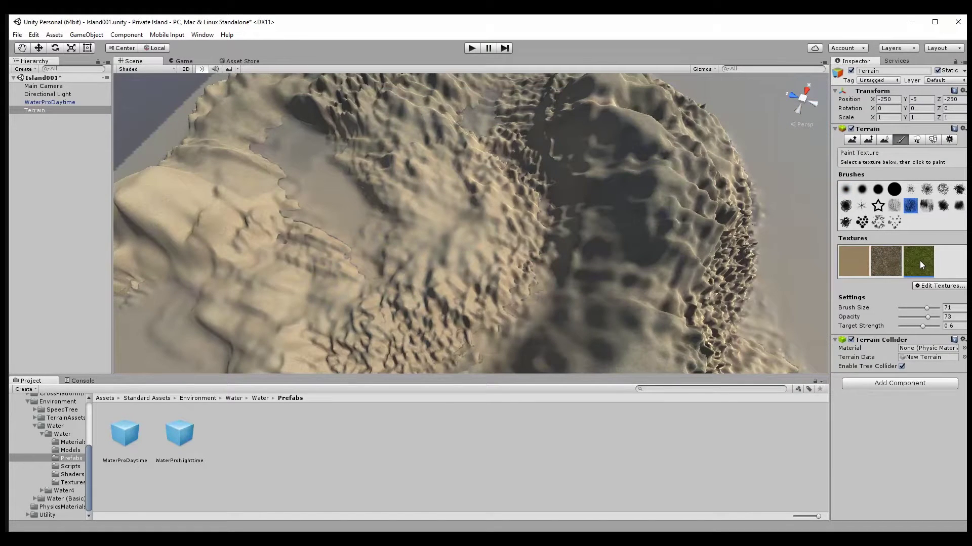
{"action": "mouse_move", "coordinate": [460, 287]}
{"action": "left_mouse_down"}
{"action": "mouse_move", "coordinate": [444, 299]}
{"action": "mouse_move", "coordinate": [370, 307]}
{"action": "mouse_move", "coordinate": [265, 255]}
{"action": "mouse_move", "coordinate": [236, 213]}
{"action": "mouse_move", "coordinate": [242, 153]}
{"action": "mouse_move", "coordinate": [416, 112]}
{"action": "mouse_move", "coordinate": [436, 197]}
{"action": "mouse_move", "coordinate": [366, 285]}
{"action": "mouse_move", "coordinate": [277, 322]}
{"action": "mouse_move", "coordinate": [514, 264]}
{"action": "left_mouse_up"}
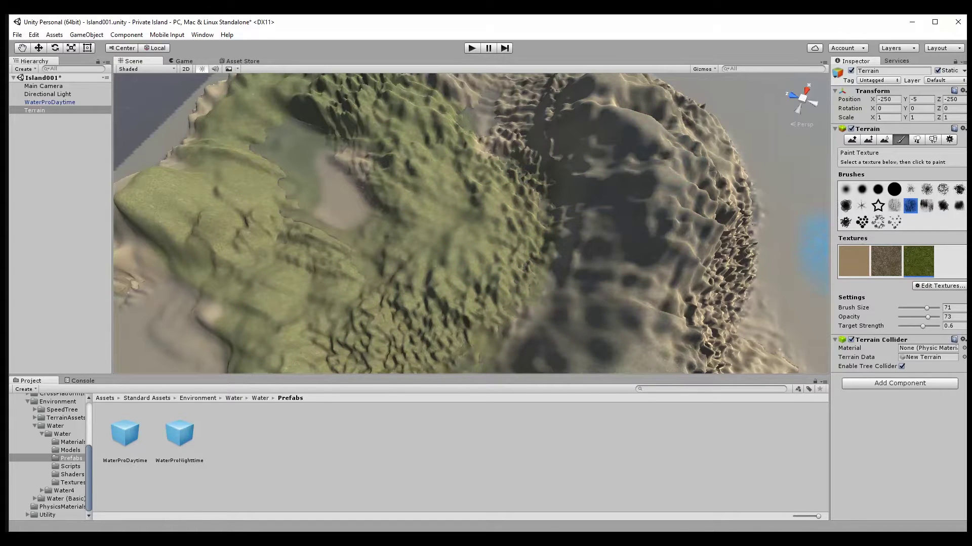
Add Cap_02 as a fourth terrain paint texture with a tiling size of 15 by 15
{"action": "left_click", "coordinate": [941, 286]}
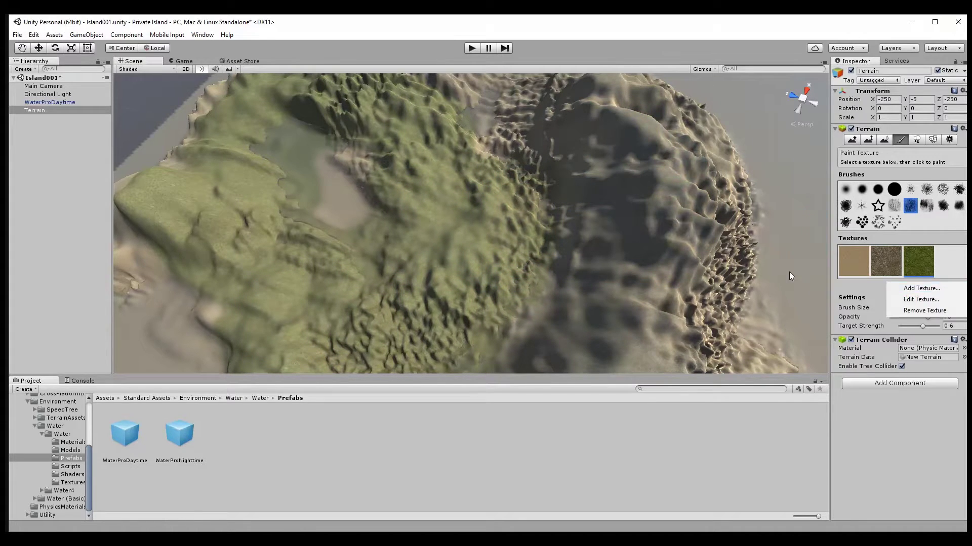
{"action": "left_click", "coordinate": [924, 288]}
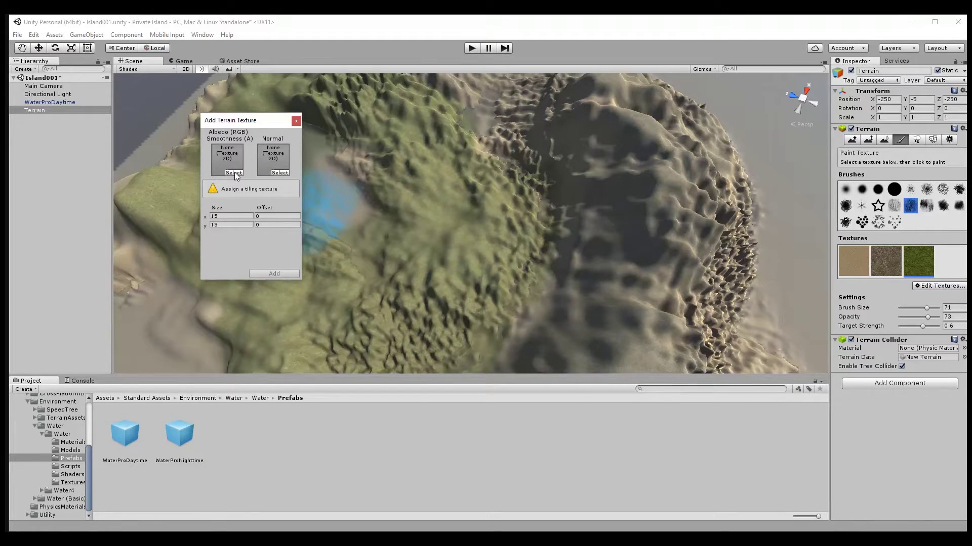
{"action": "left_click", "coordinate": [234, 173]}
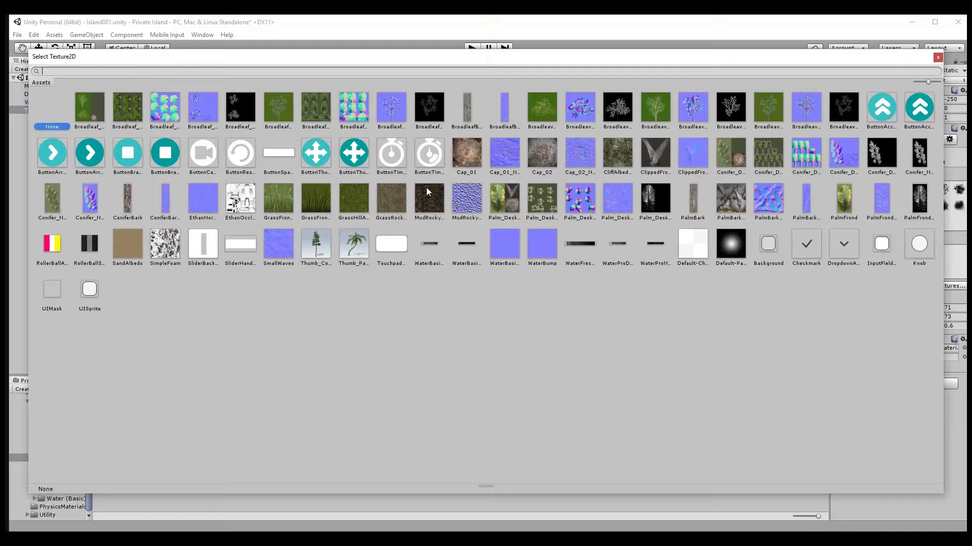
{"action": "left_click", "coordinate": [550, 161]}
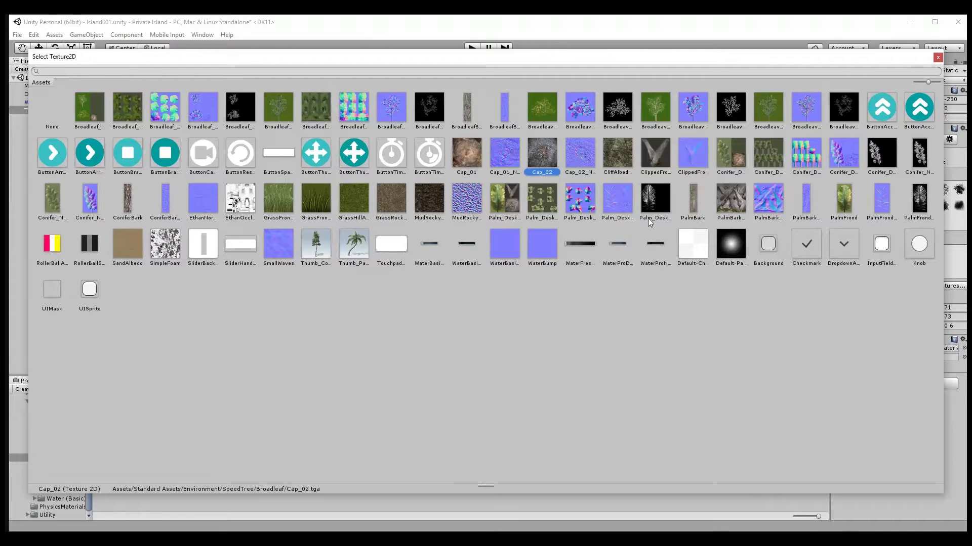
{"action": "double_click", "coordinate": [543, 149]}
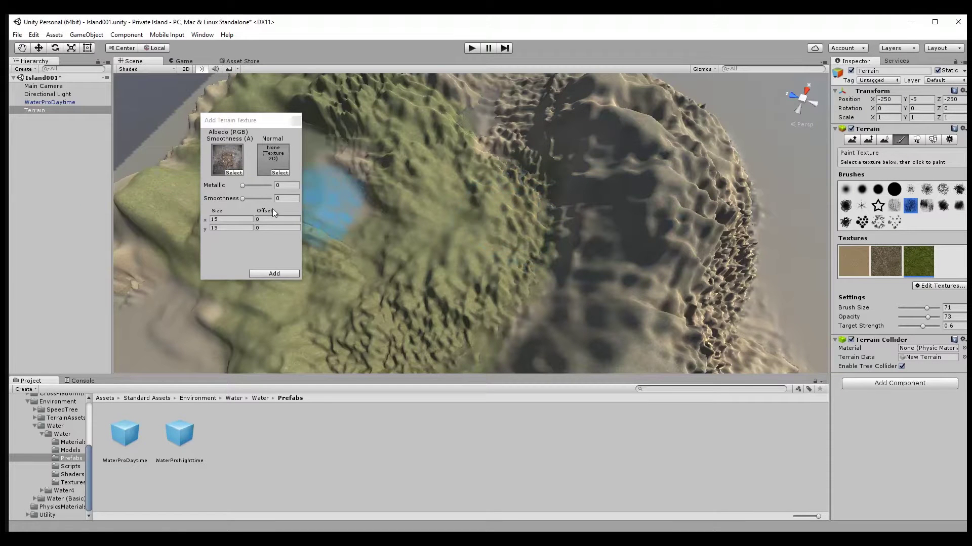
{"action": "left_click", "coordinate": [266, 274]}
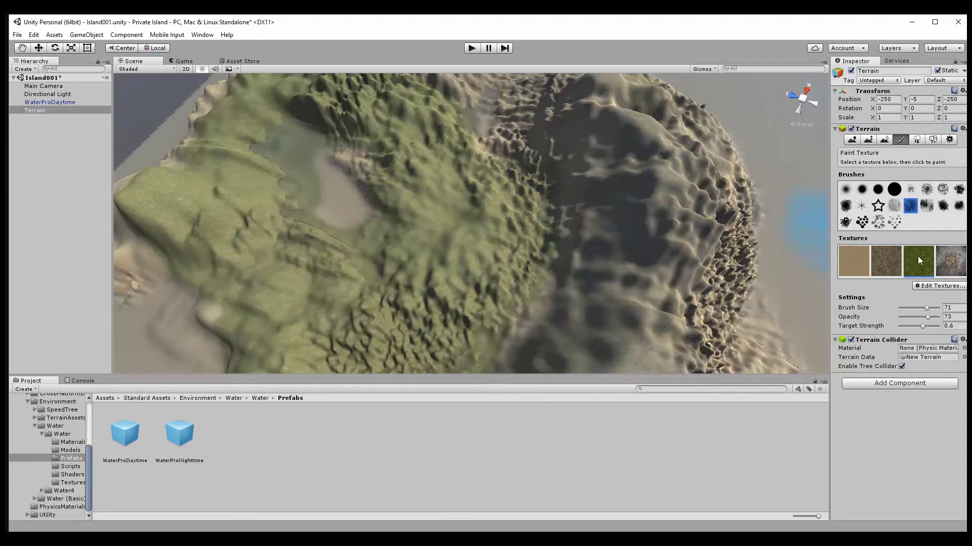
Paint the Cap_02 rock texture over the tall, steep mountain and the flat-topped plateau beside it
{"action": "left_click", "coordinate": [952, 263]}
{"action": "mouse_move", "coordinate": [607, 144]}
{"action": "left_mouse_down"}
{"action": "mouse_move", "coordinate": [620, 118]}
{"action": "mouse_move", "coordinate": [667, 180]}
{"action": "mouse_move", "coordinate": [636, 261]}
{"action": "mouse_move", "coordinate": [632, 307]}
{"action": "mouse_move", "coordinate": [614, 150]}
{"action": "mouse_move", "coordinate": [599, 119]}
{"action": "mouse_move", "coordinate": [645, 138]}
{"action": "mouse_move", "coordinate": [620, 266]}
{"action": "mouse_move", "coordinate": [643, 267]}
{"action": "mouse_move", "coordinate": [685, 199]}
{"action": "left_mouse_up"}
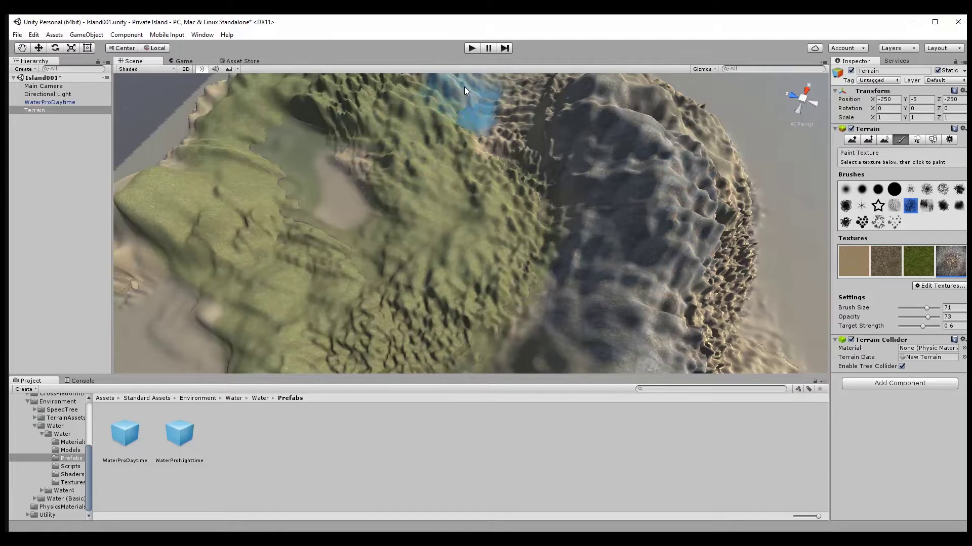
{"action": "right_click", "coordinate": [802, 100]}
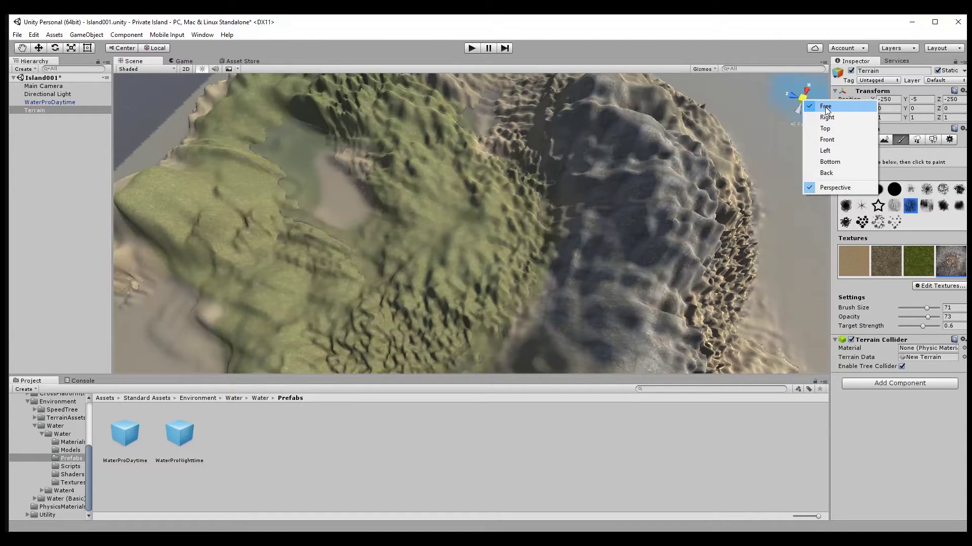
{"action": "left_click", "coordinate": [830, 102]}
{"action": "left_click_drag", "start_coordinate": [643, 228], "coordinate": [690, 215]}
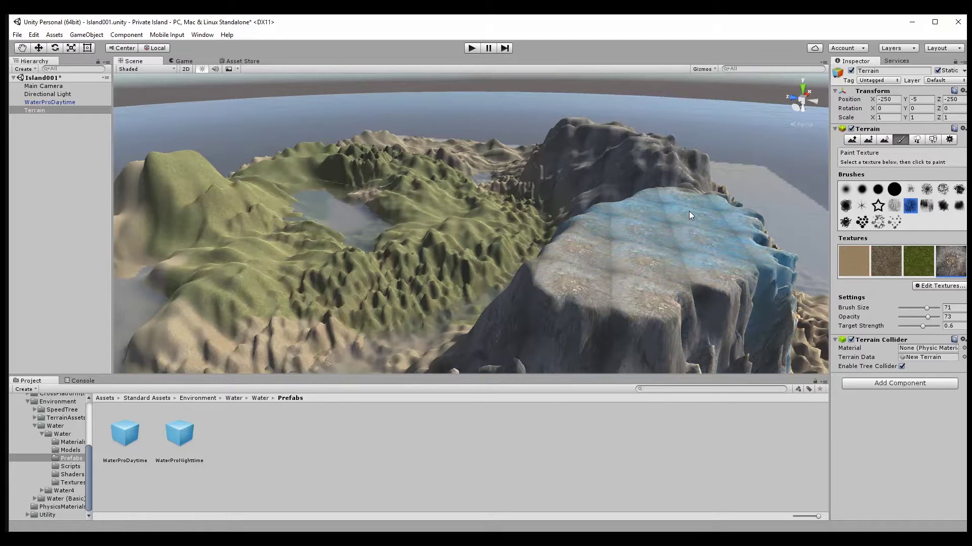
Cover the flat-topped plateau with the green grass texture and blend rocky grass over it at opacity 30
{"action": "left_click", "coordinate": [921, 263]}
{"action": "mouse_move", "coordinate": [691, 270]}
{"action": "left_mouse_down"}
{"action": "mouse_move", "coordinate": [630, 261]}
{"action": "mouse_move", "coordinate": [784, 251]}
{"action": "left_mouse_up"}
{"action": "left_click", "coordinate": [888, 257]}
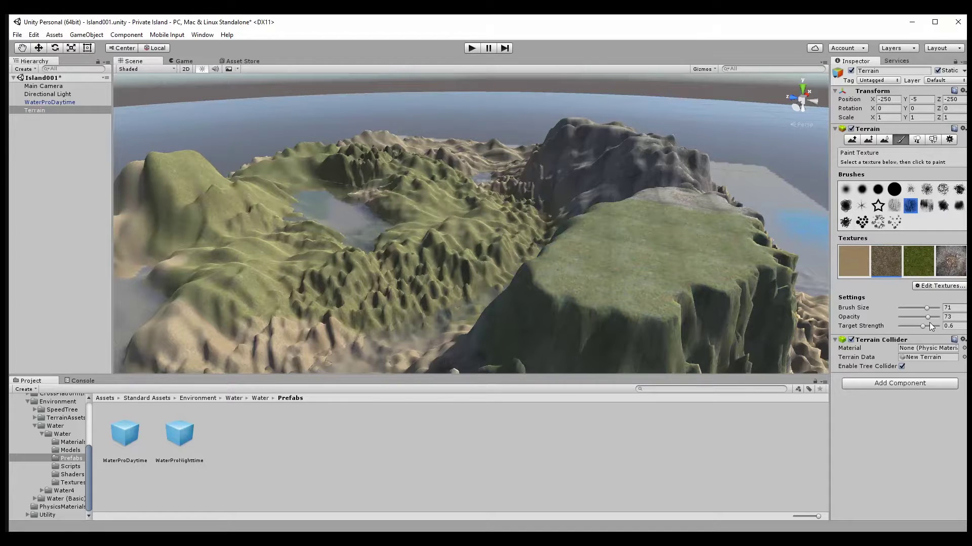
{"action": "left_click_drag", "start_coordinate": [930, 317], "coordinate": [912, 316]}
{"action": "mouse_move", "coordinate": [712, 211]}
{"action": "left_mouse_down"}
{"action": "mouse_move", "coordinate": [694, 235]}
{"action": "mouse_move", "coordinate": [707, 216]}
{"action": "mouse_move", "coordinate": [724, 238]}
{"action": "left_mouse_up"}
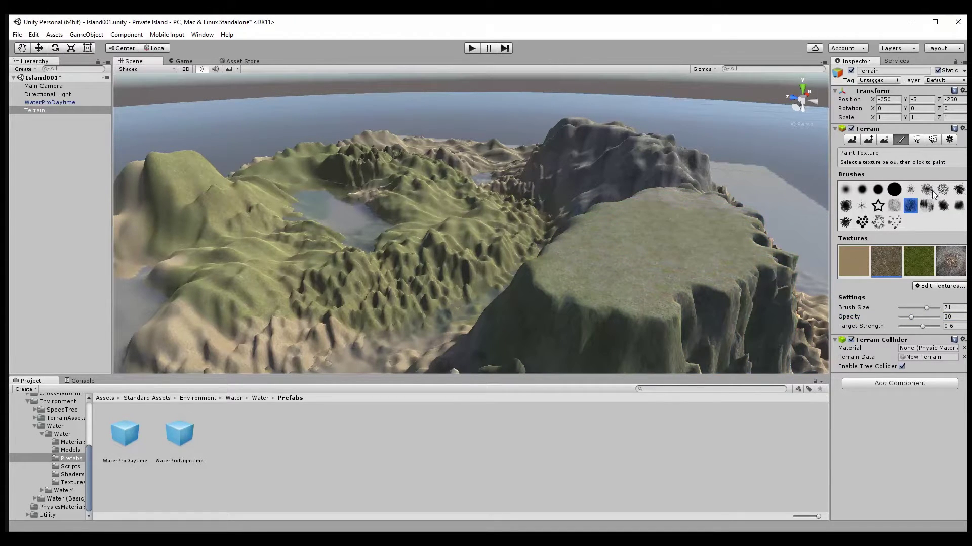
Set the brush size to 22 and paint patches of green grass and sand across the plateau's top
{"action": "left_click_drag", "start_coordinate": [926, 309], "coordinate": [907, 308]}
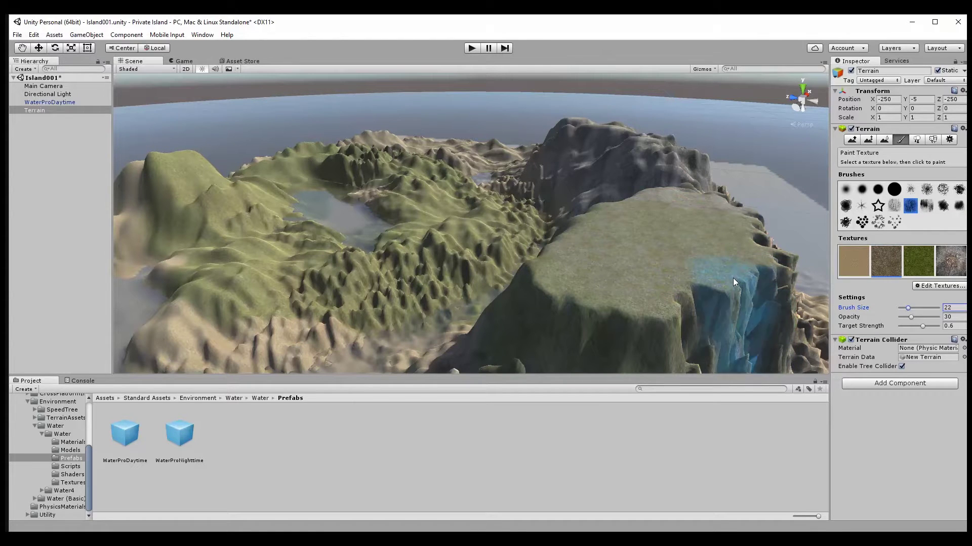
{"action": "left_click", "coordinate": [905, 273]}
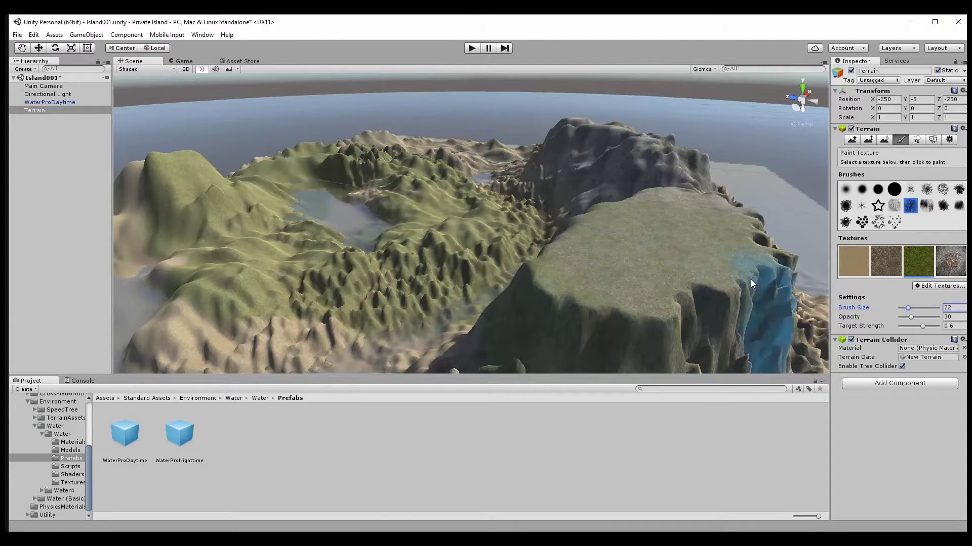
{"action": "left_click", "coordinate": [860, 260]}
{"action": "mouse_move", "coordinate": [730, 217]}
{"action": "left_mouse_down"}
{"action": "mouse_move", "coordinate": [685, 206]}
{"action": "mouse_move", "coordinate": [629, 217]}
{"action": "mouse_move", "coordinate": [609, 241]}
{"action": "mouse_move", "coordinate": [613, 268]}
{"action": "left_mouse_up"}
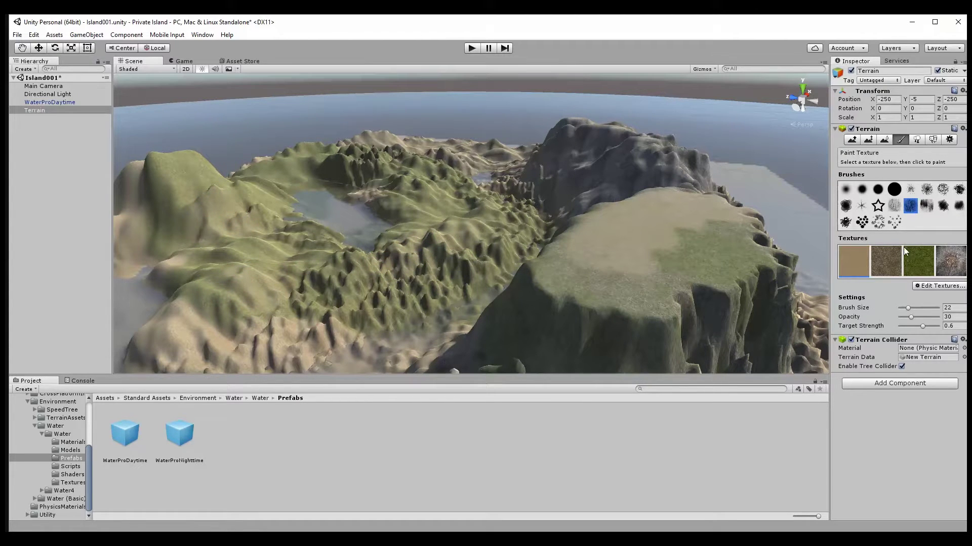
Set the brush opacity to 0 and run the scene to preview the painted island, stopping it when done
{"action": "left_click_drag", "start_coordinate": [909, 319], "coordinate": [900, 319]}
{"action": "left_click", "coordinate": [471, 48]}
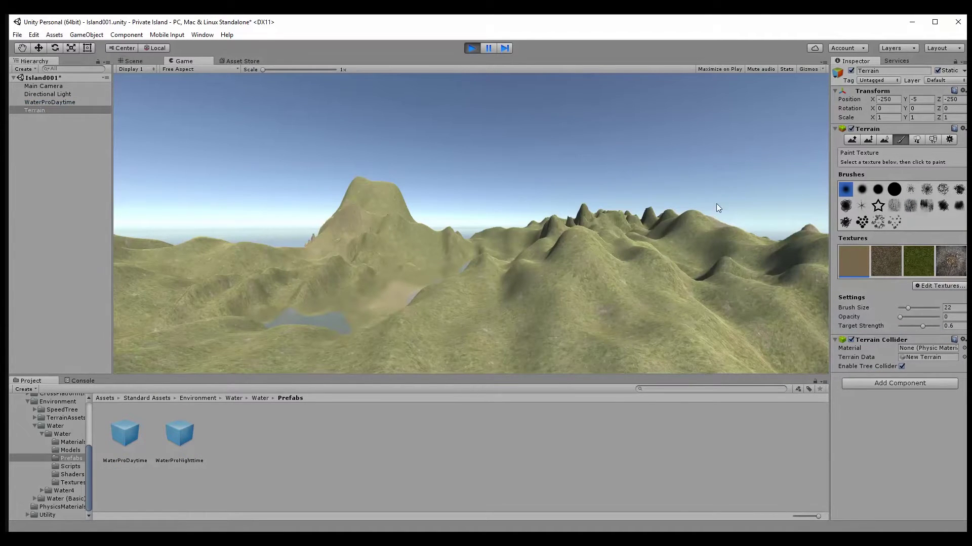
{"action": "left_click", "coordinate": [489, 49]}
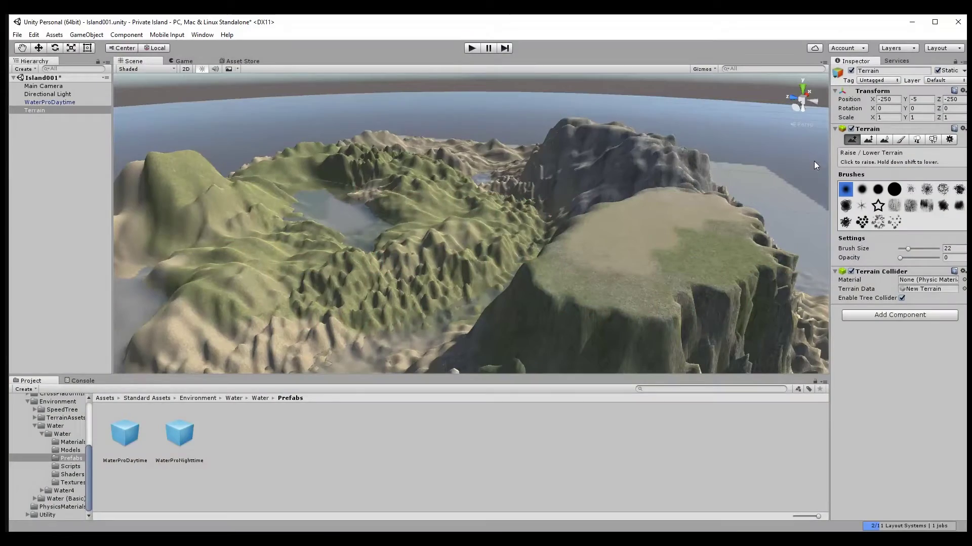
Return to the Paint Texture tool and review the textures available for the terrain, without adding one
{"action": "left_click", "coordinate": [900, 139]}
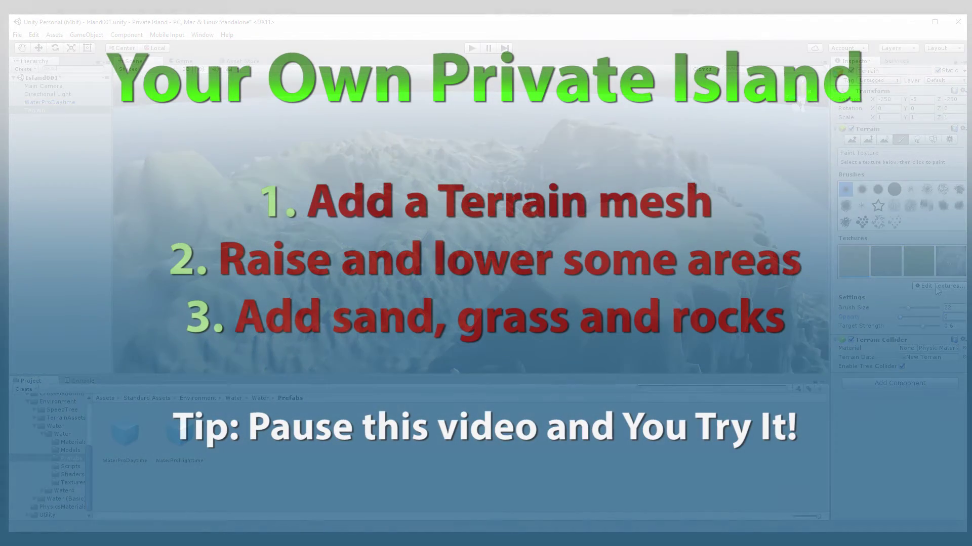
{"action": "left_click", "coordinate": [938, 287]}
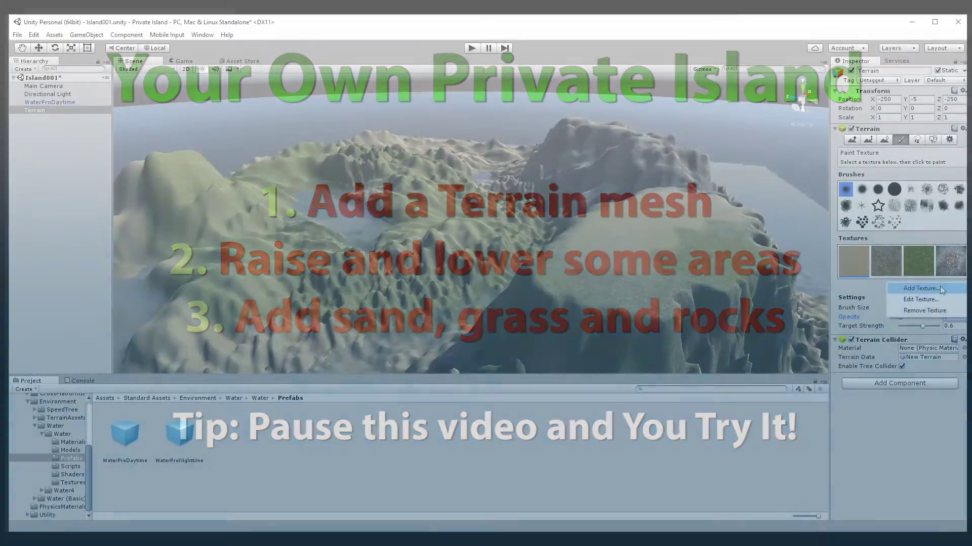
{"action": "left_click", "coordinate": [939, 286]}
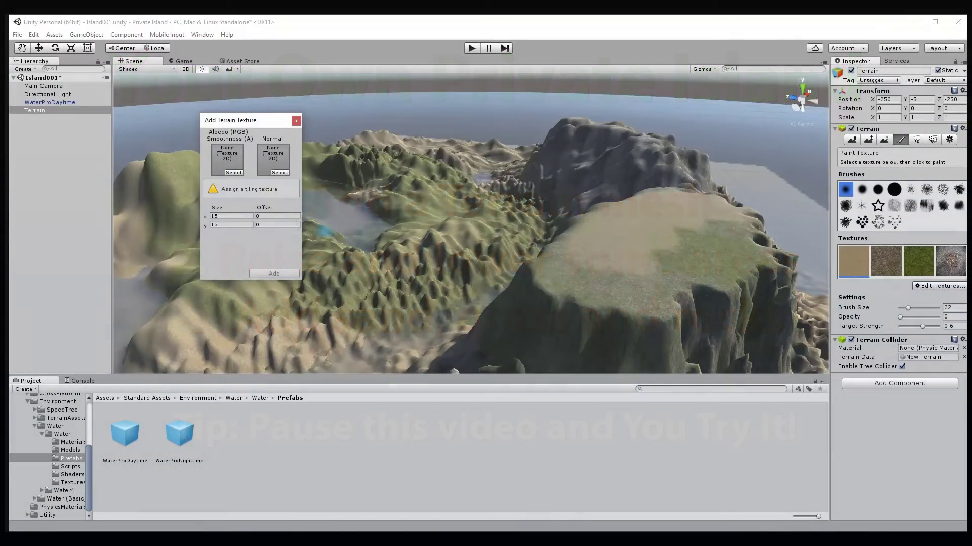
{"action": "left_click", "coordinate": [232, 173]}
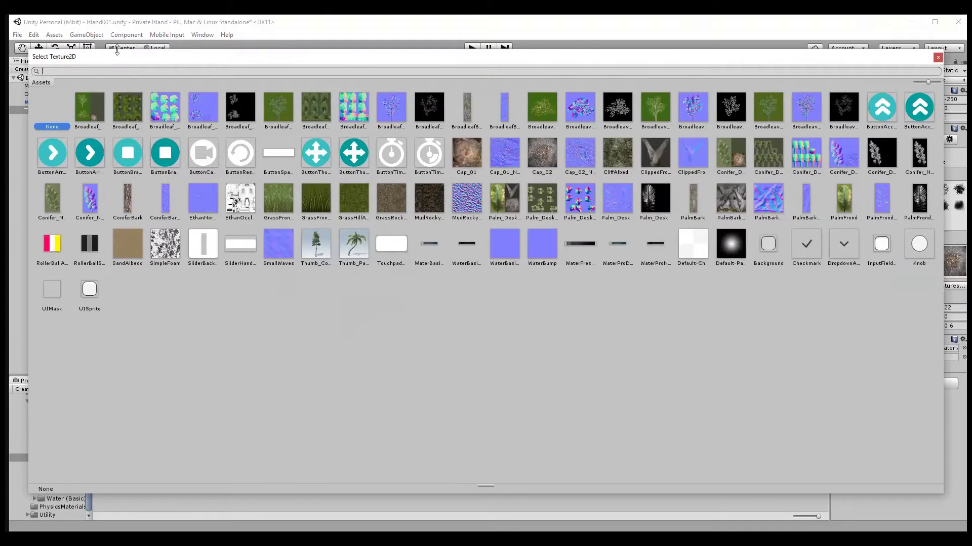
{"action": "left_click", "coordinate": [938, 58]}
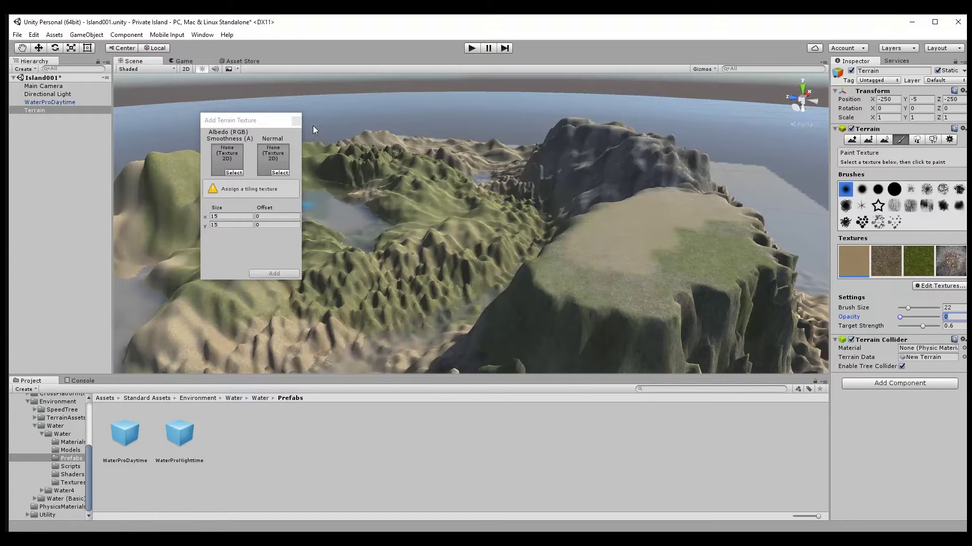
{"action": "left_click", "coordinate": [295, 121]}
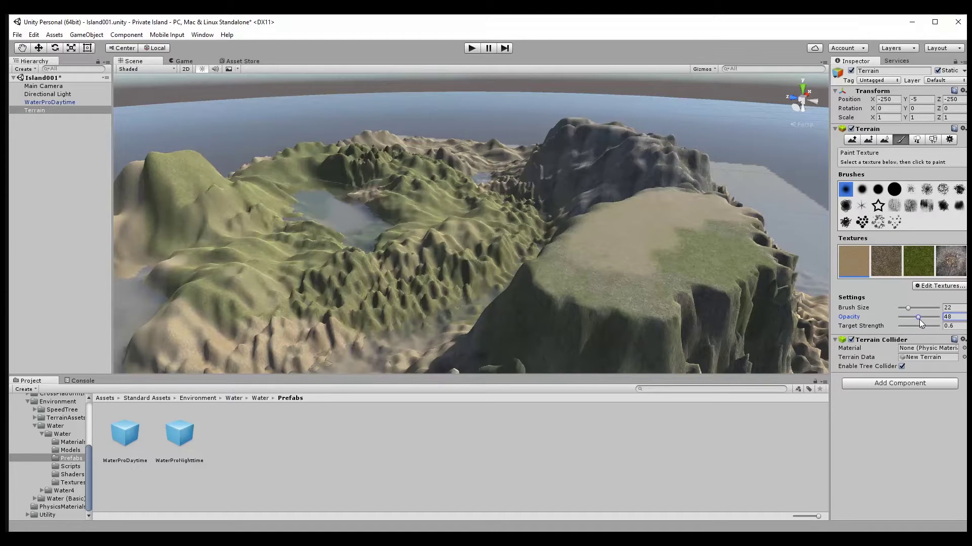
Set the brush opacity to 48 and paint a green grass patch on the sandy part of the plateau's top
{"action": "left_click", "coordinate": [630, 217]}
{"action": "left_click", "coordinate": [912, 269]}
{"action": "left_click_drag", "start_coordinate": [599, 225], "coordinate": [620, 223]}
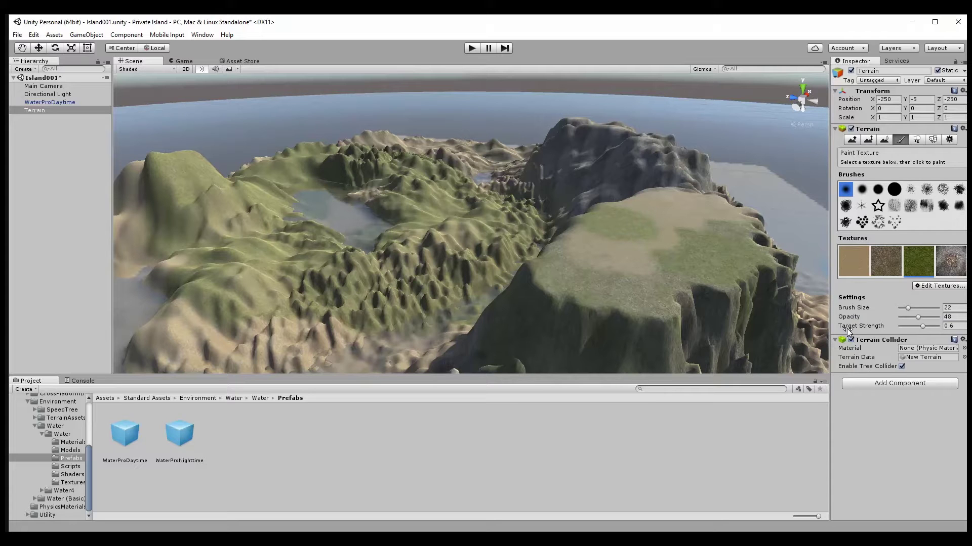
Run the scene to preview the finished texturing from the camera, stop it, and deselect the terrain
{"action": "left_click", "coordinate": [471, 48]}
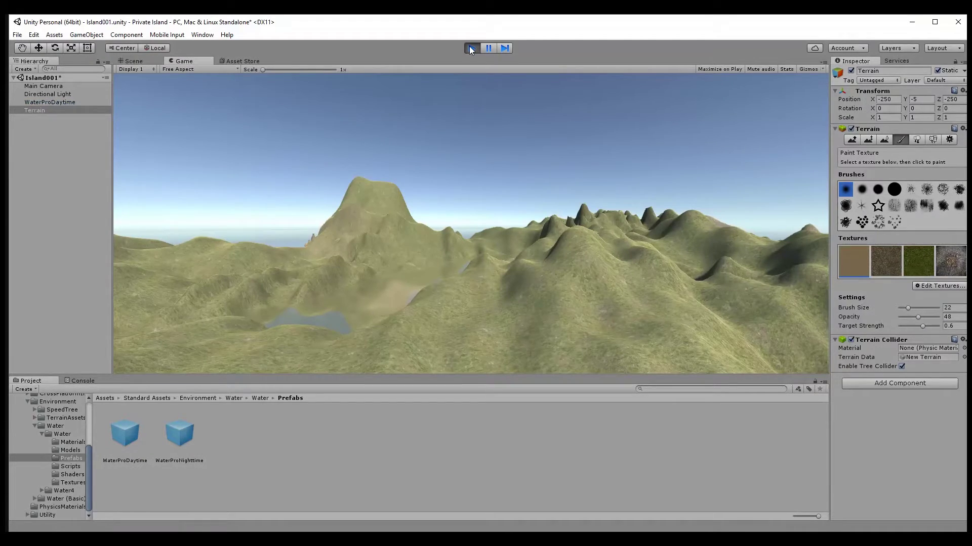
{"action": "left_click", "coordinate": [470, 48]}
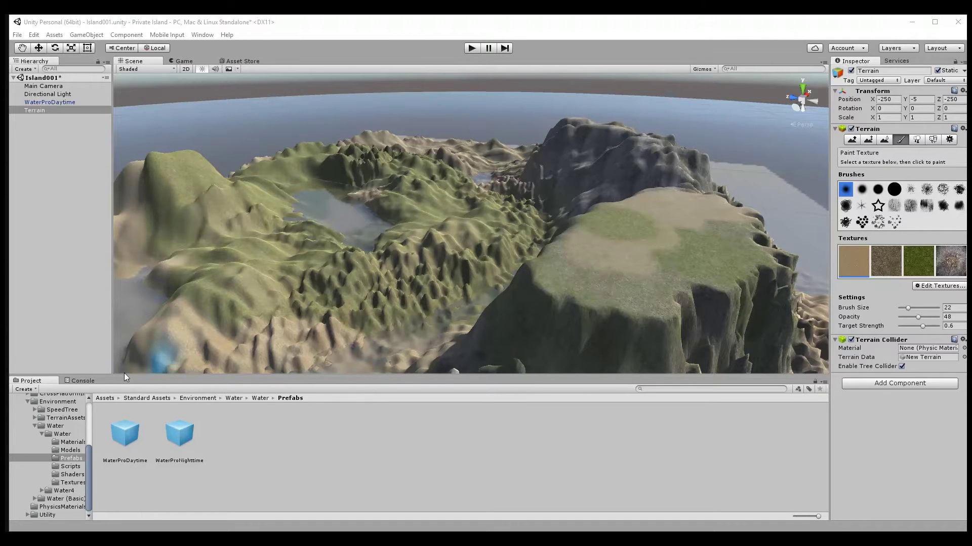
{"action": "left_click", "coordinate": [133, 415]}
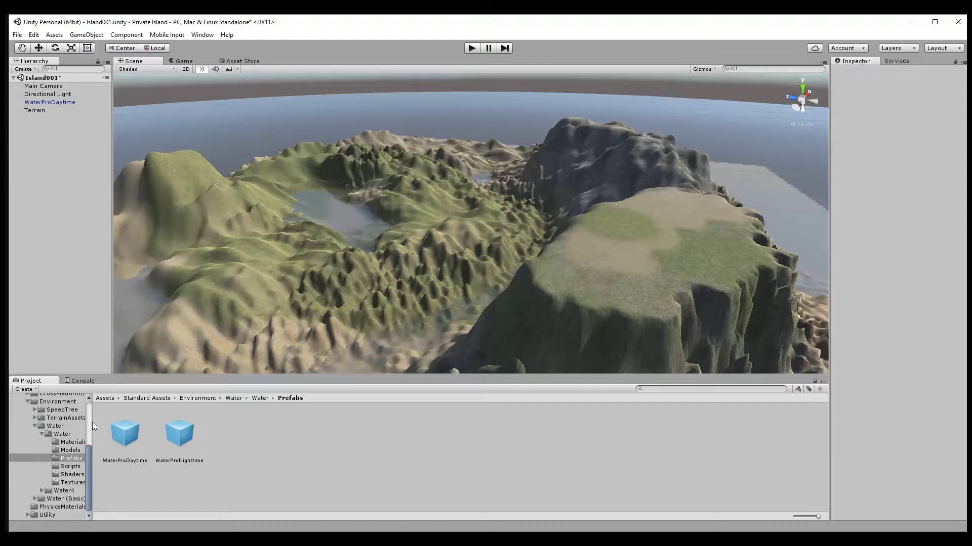
Widen the project folder tree, expand Standard Assets and collapse its Environment folder
{"action": "left_click_drag", "start_coordinate": [91, 425], "coordinate": [141, 425]}
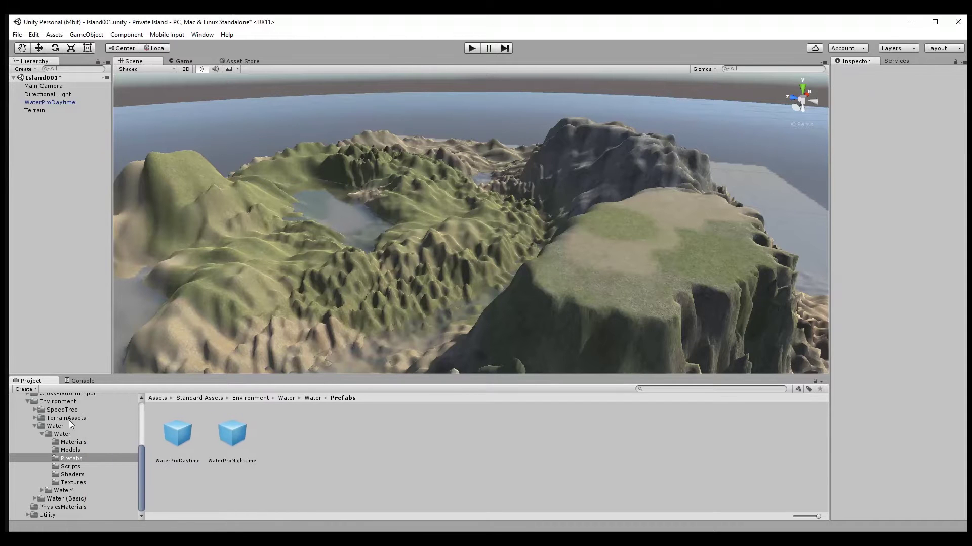
{"action": "scroll", "coordinate": [51, 425], "scroll_direction": "up", "scroll_amount": 5}
{"action": "left_click", "coordinate": [20, 463]}
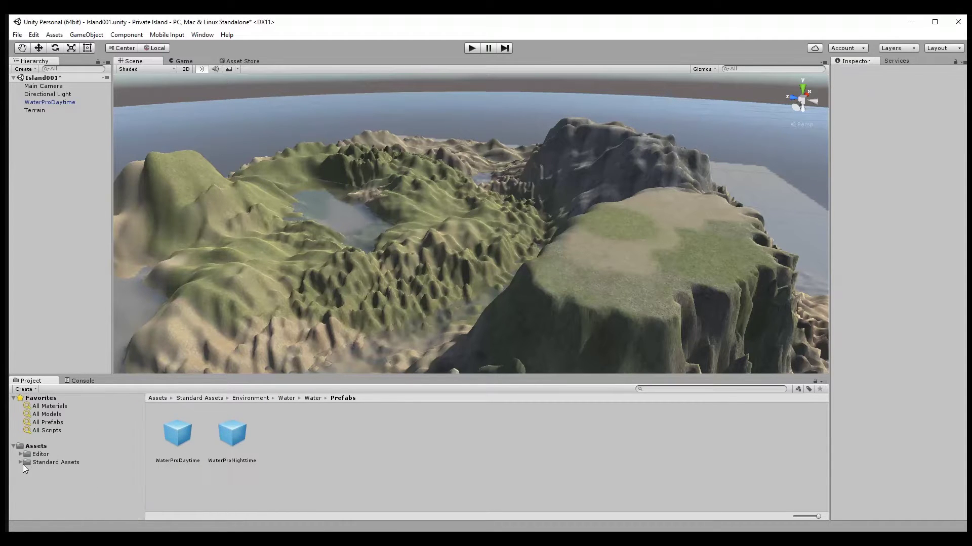
{"action": "left_click", "coordinate": [21, 463]}
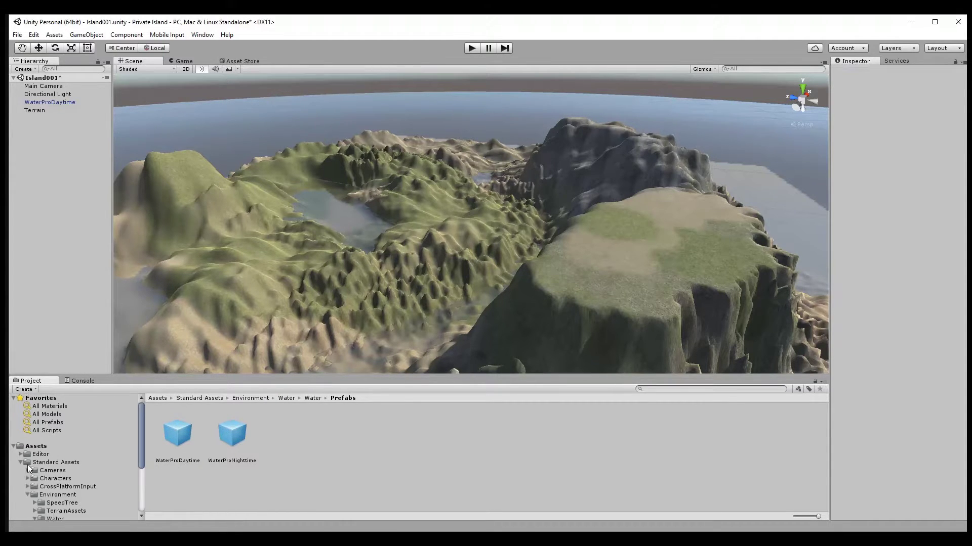
{"action": "left_click", "coordinate": [27, 493]}
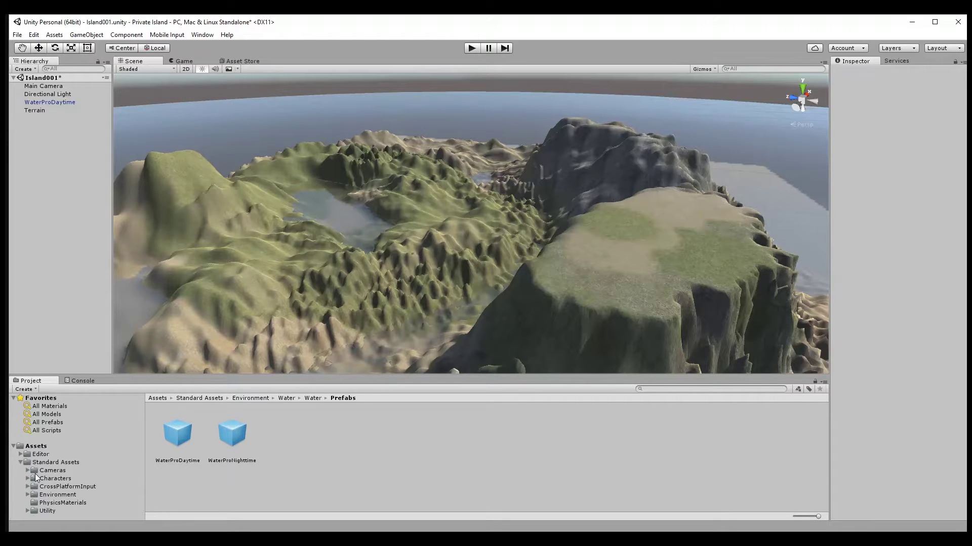
Add the RigidBodyFPSController prefab from the Characters, FirstPersonCharacter, Prefabs folder to the Island001 scene
{"action": "left_click", "coordinate": [27, 478]}
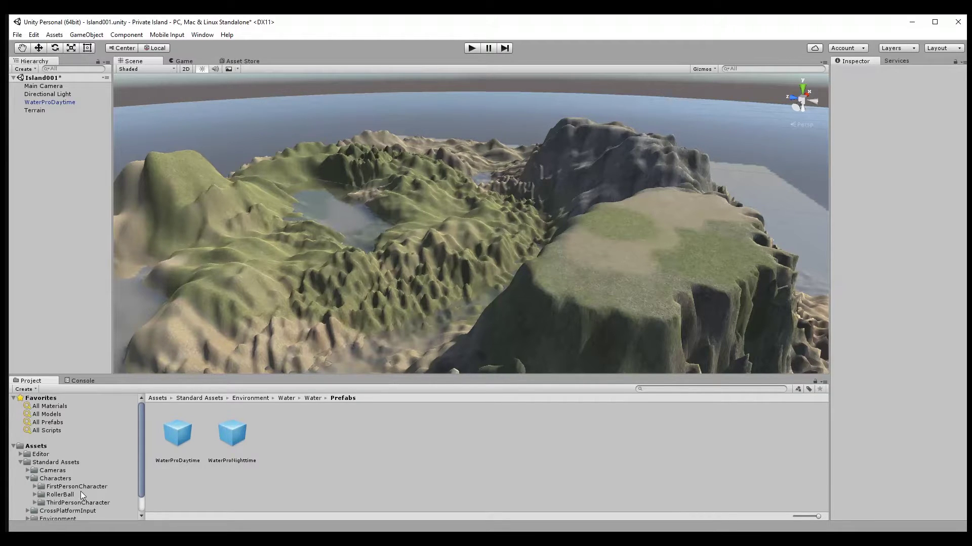
{"action": "left_click", "coordinate": [43, 487]}
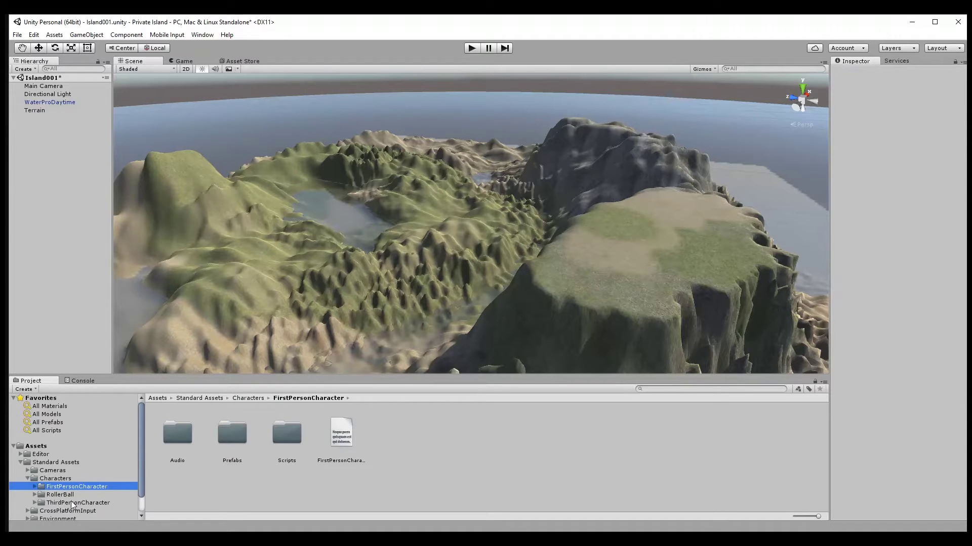
{"action": "left_click", "coordinate": [35, 487]}
{"action": "left_click", "coordinate": [55, 503]}
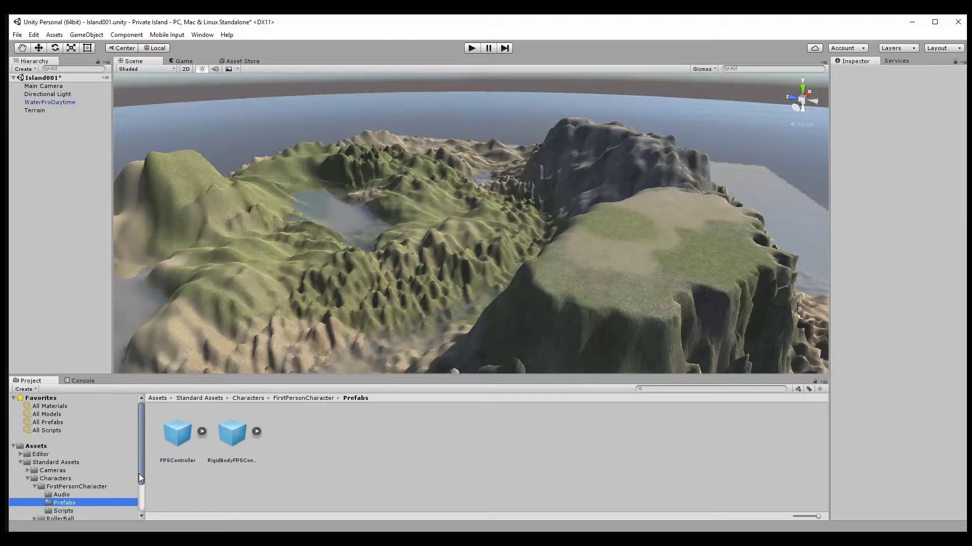
{"action": "left_click", "coordinate": [231, 439]}
{"action": "left_click_drag", "start_coordinate": [236, 436], "coordinate": [63, 121]}
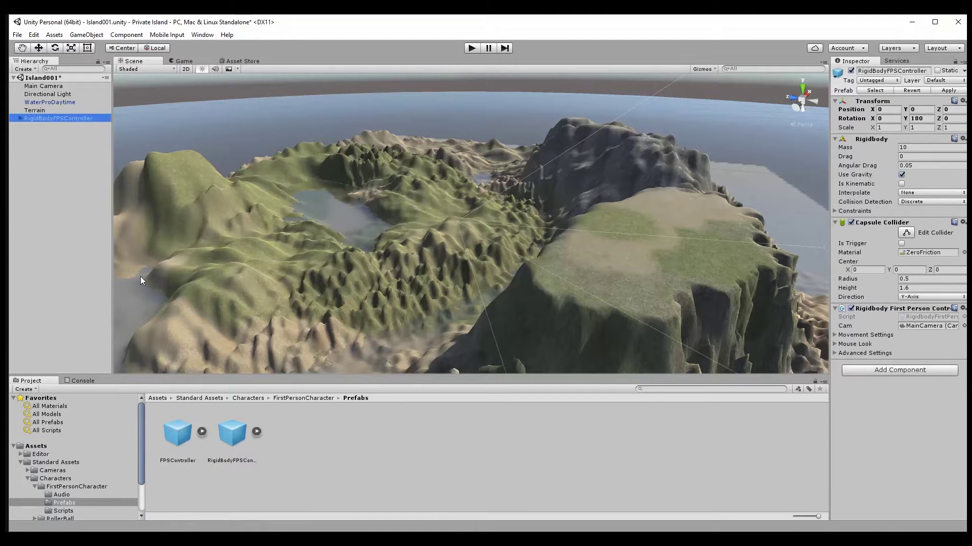
Frame the RigidBodyFPSController and place it just above the grassy terrain at position X 6.63, Y 4.94
{"action": "double_click", "coordinate": [29, 119]}
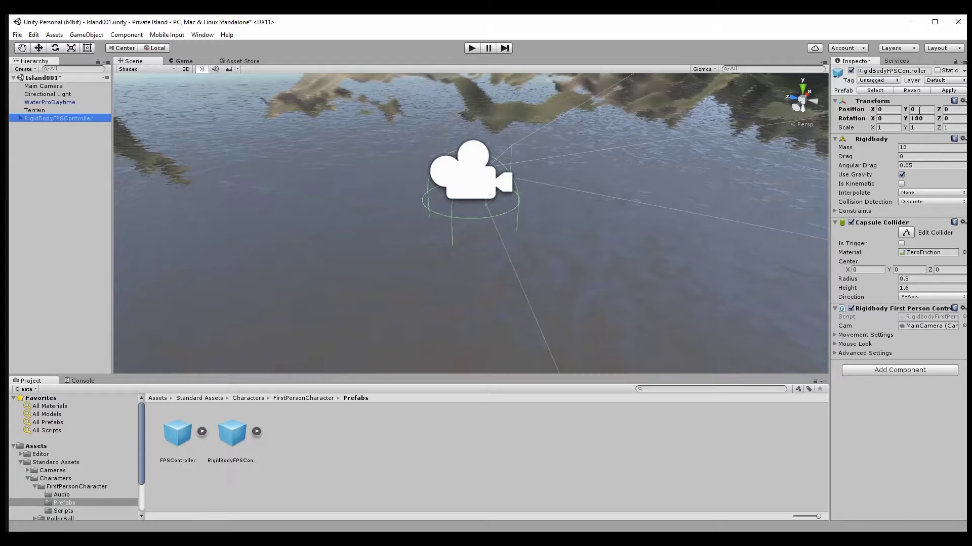
{"action": "left_click_drag", "start_coordinate": [908, 110], "coordinate": [923, 108]}
{"action": "scroll", "coordinate": [653, 188], "scroll_direction": "down", "scroll_amount": 5}
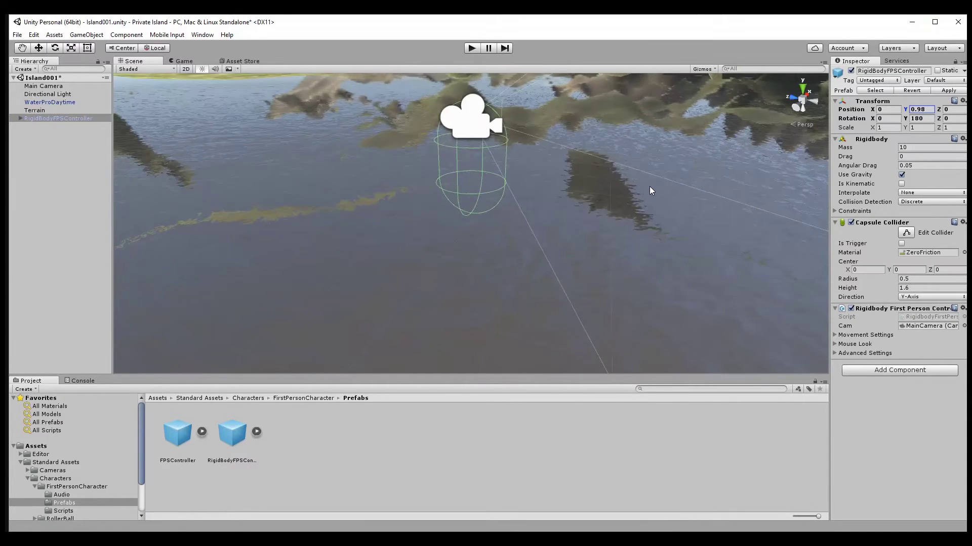
{"action": "scroll", "coordinate": [650, 190], "scroll_direction": "down", "scroll_amount": 6}
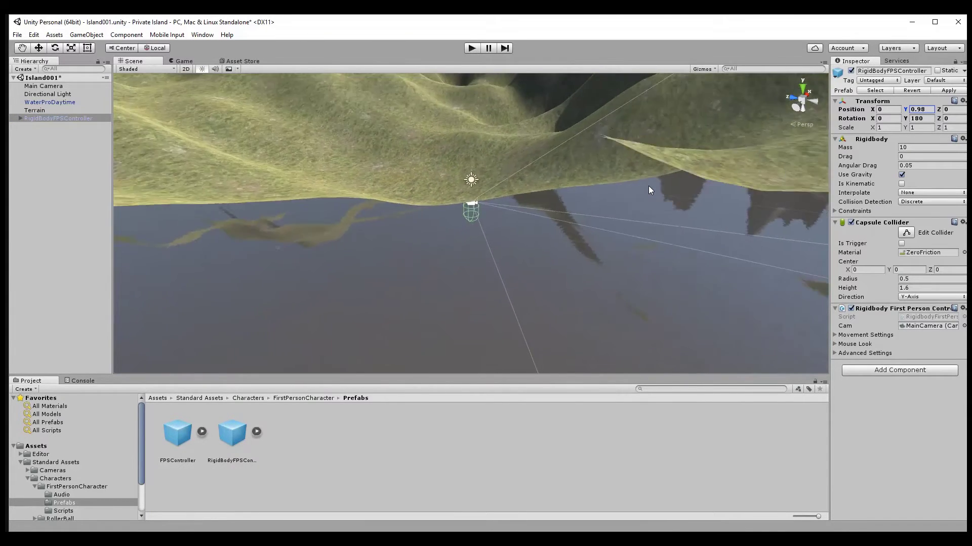
{"action": "left_click_drag", "start_coordinate": [906, 110], "coordinate": [930, 102]}
{"action": "left_click_drag", "start_coordinate": [873, 110], "coordinate": [85, 106]}
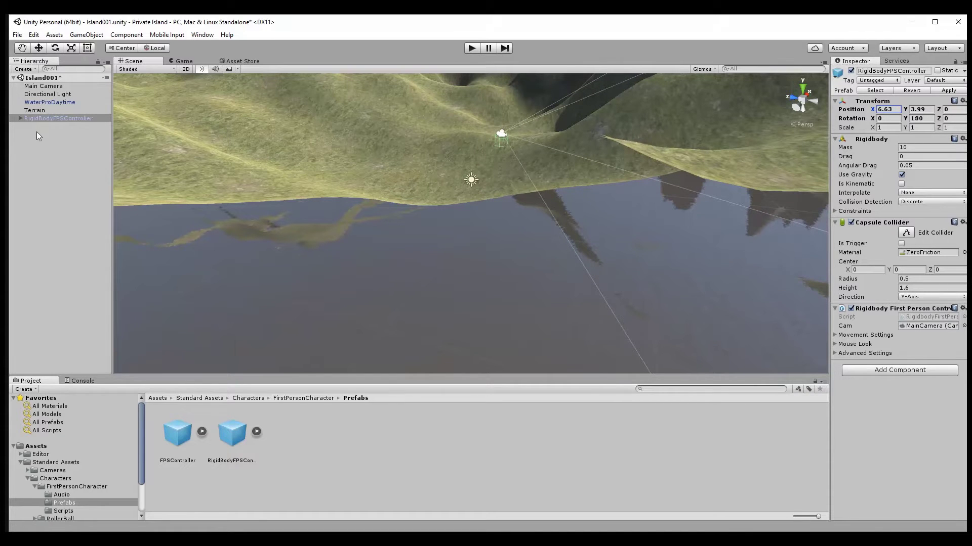
{"action": "left_click_drag", "start_coordinate": [906, 109], "coordinate": [922, 105]}
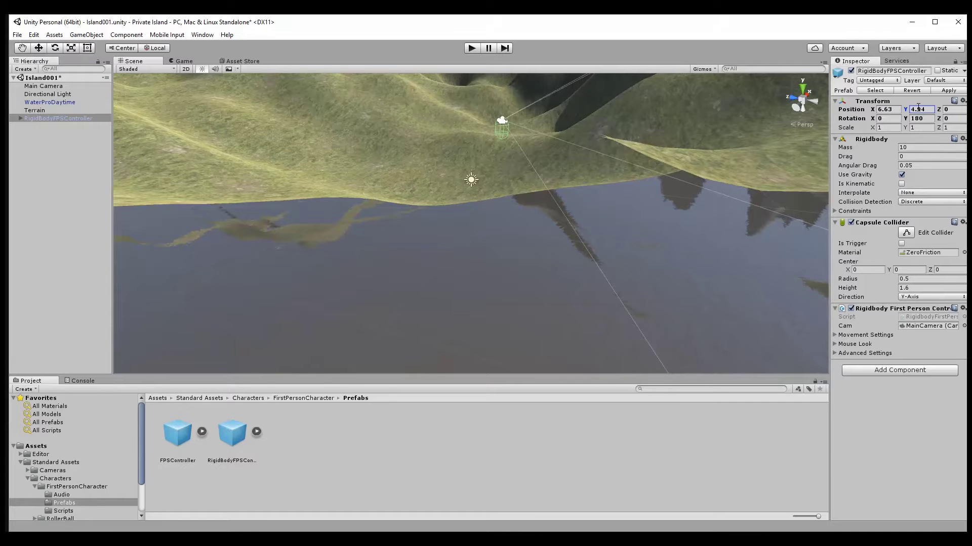
Run the scene and walk across the grassy hills and through the water to the sandy shore, then stop it
{"action": "left_click", "coordinate": [472, 49]}
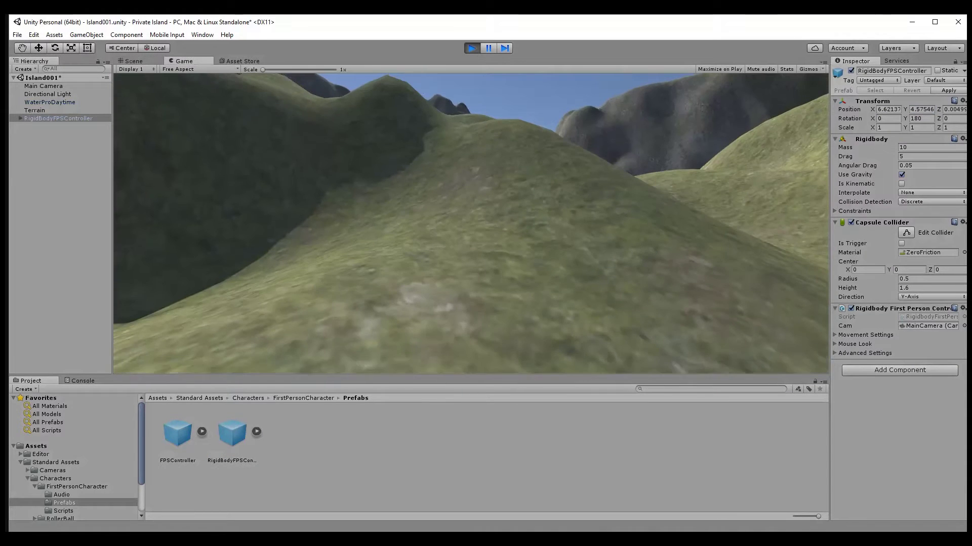
{"action": "key", "text": "w"}
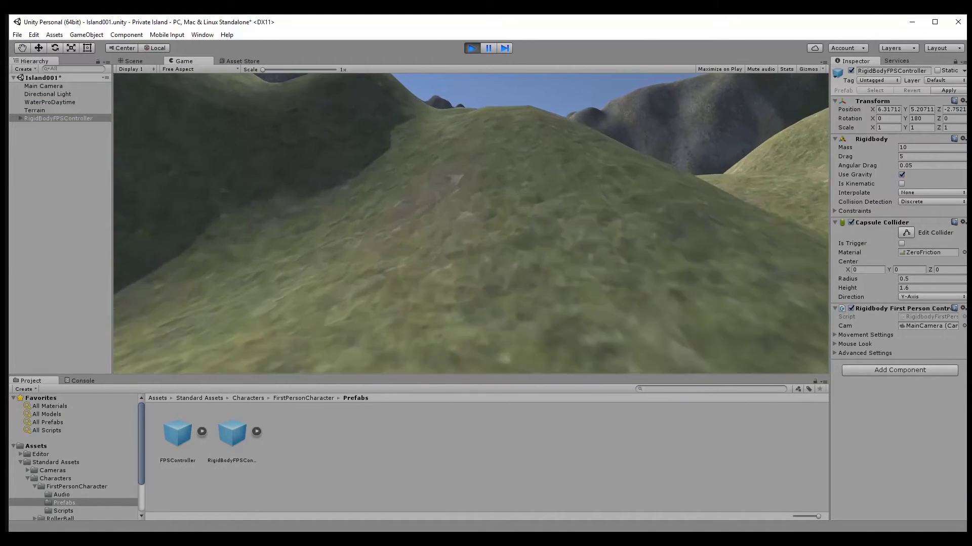
{"action": "key", "text": "w"}
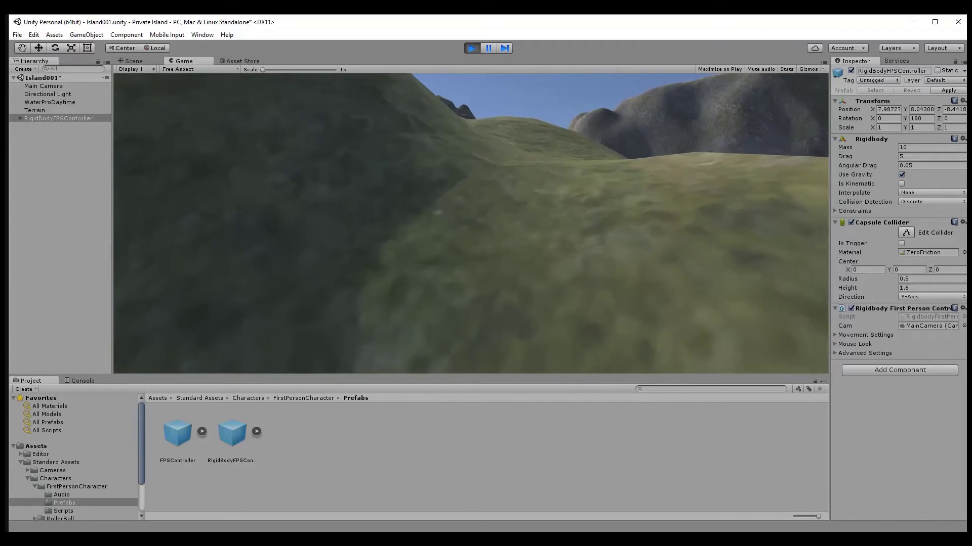
{"action": "key", "text": "w"}
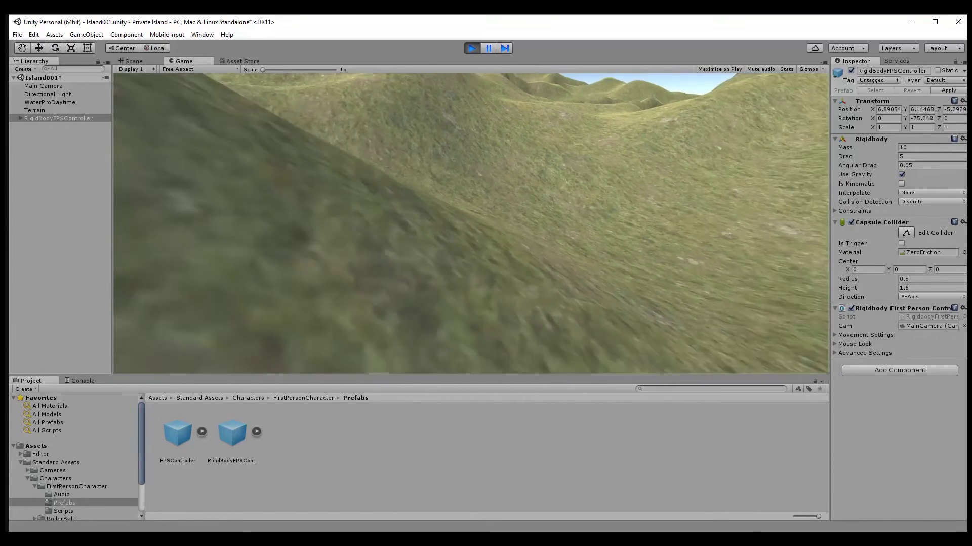
{"action": "key", "text": "w"}
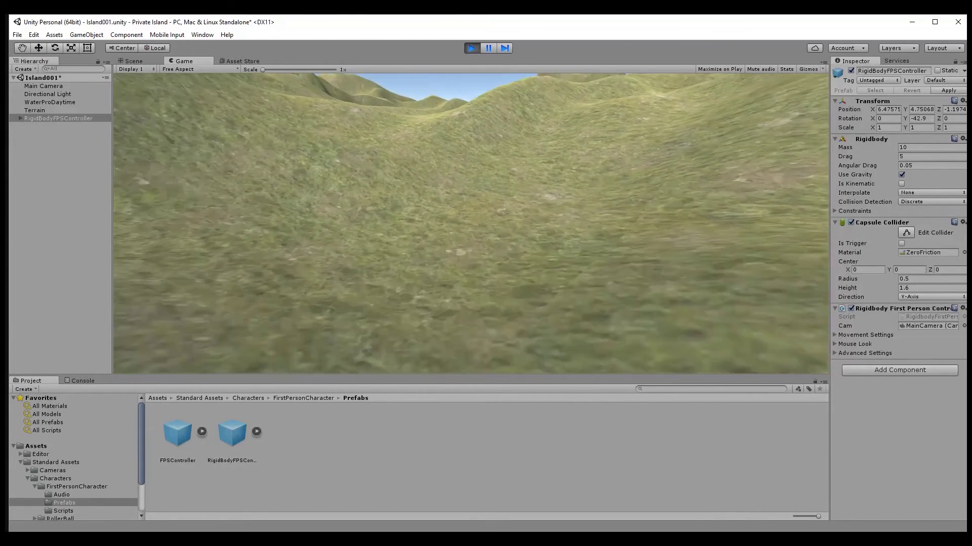
{"action": "key", "text": "w"}
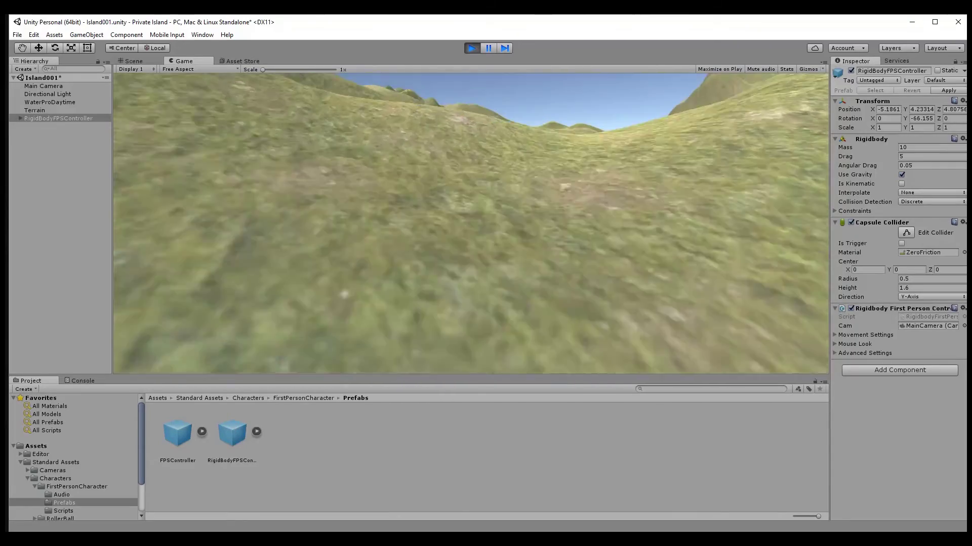
{"action": "key", "text": "w"}
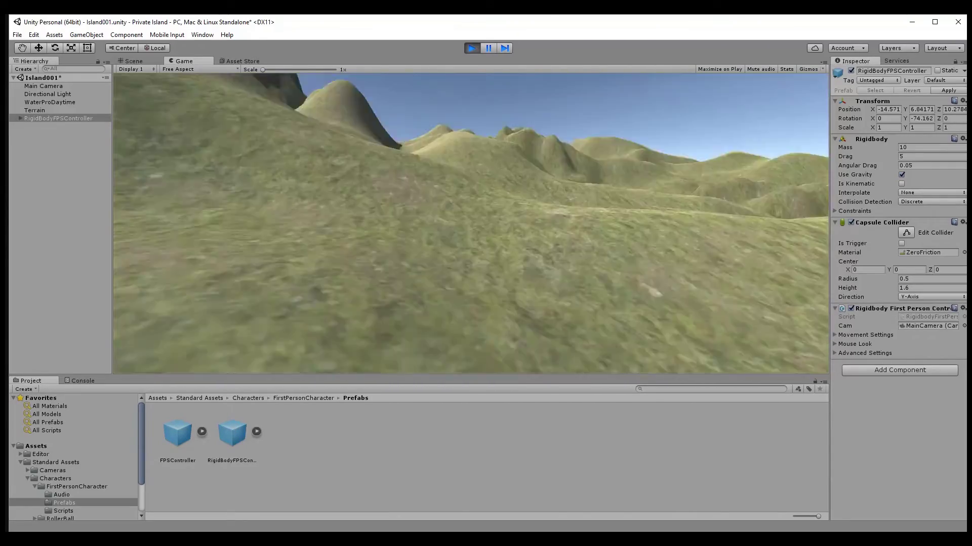
{"action": "key", "text": "w"}
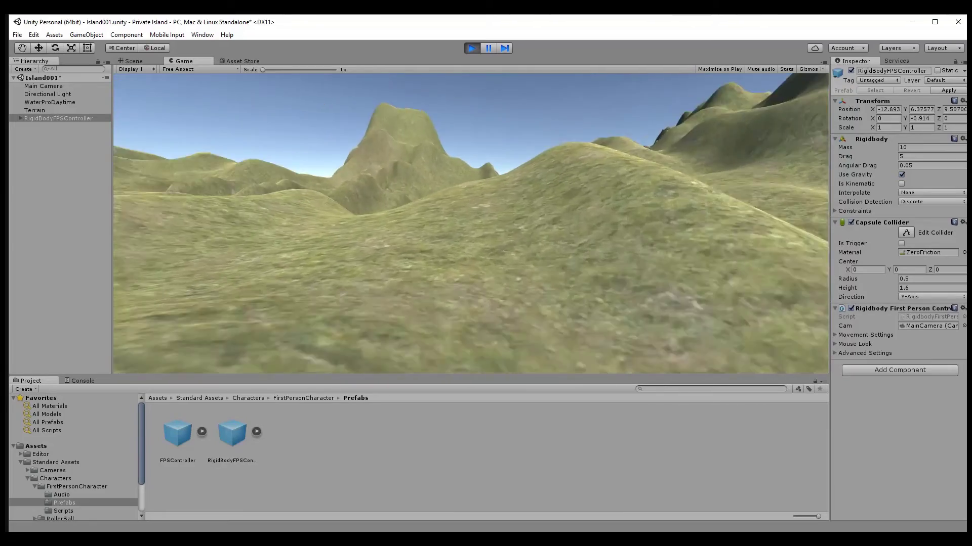
{"action": "key", "text": "w"}
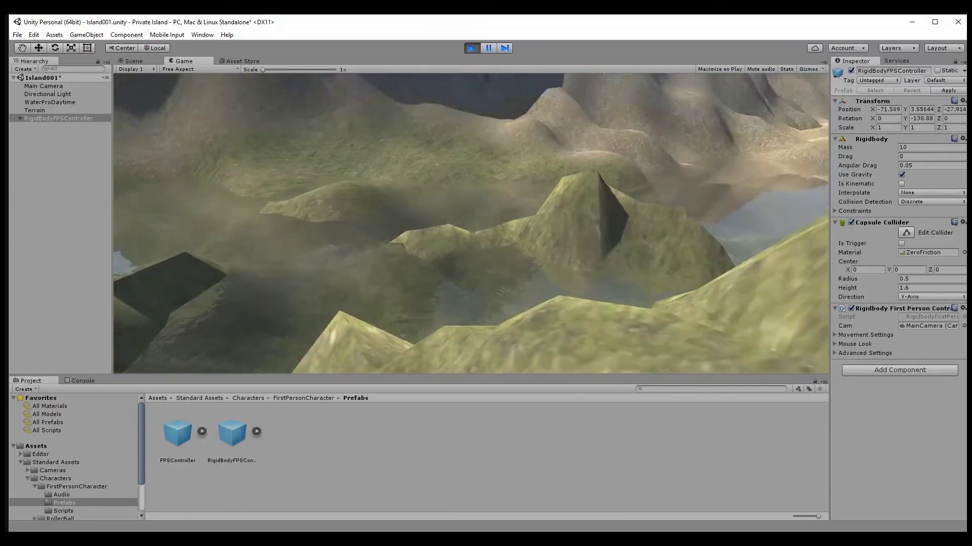
{"action": "key", "text": "w"}
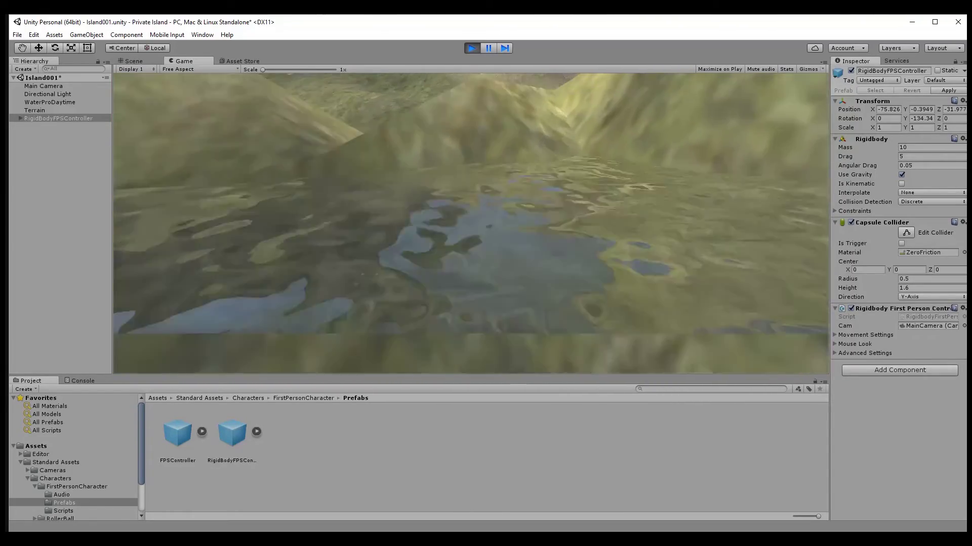
{"action": "key", "text": "w"}
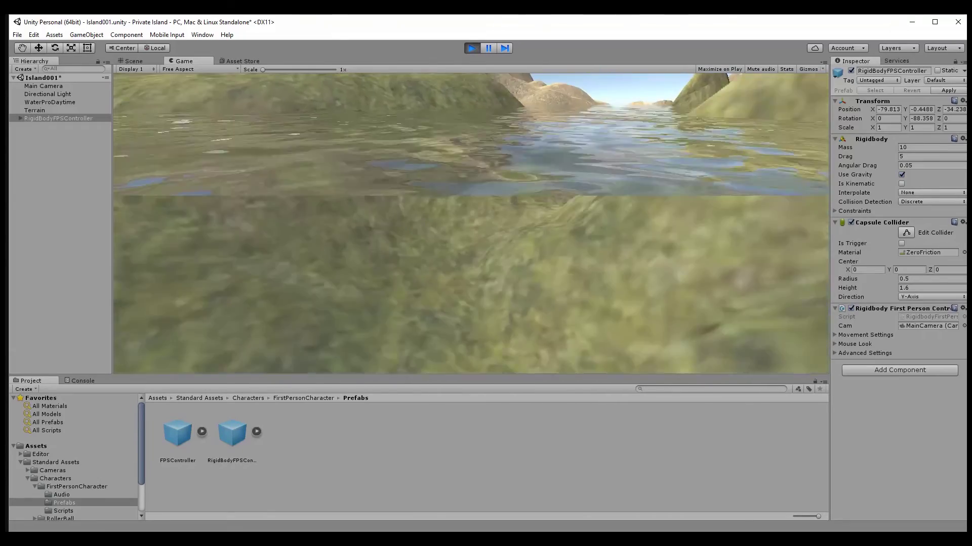
{"action": "key", "text": "w"}
{"action": "key", "text": "w"}
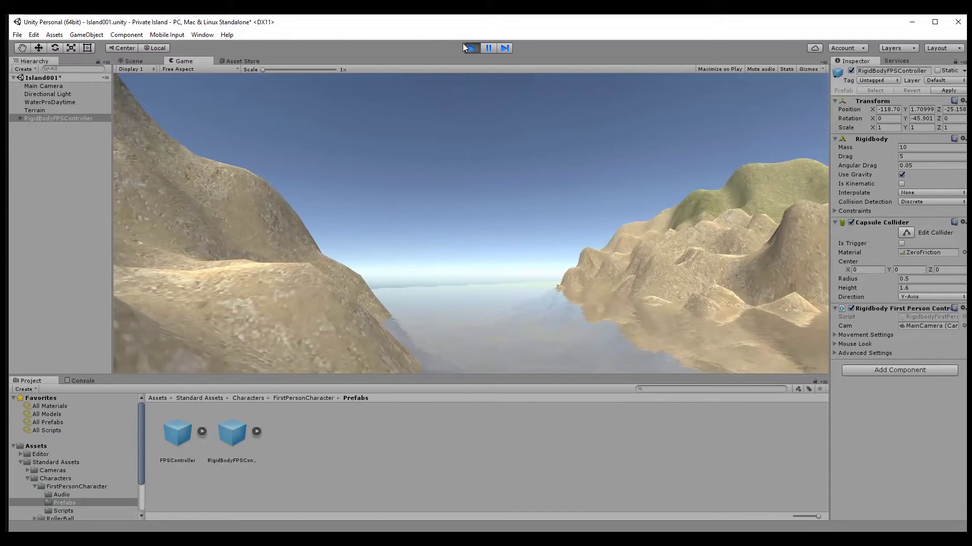
{"action": "left_click", "coordinate": [470, 48]}
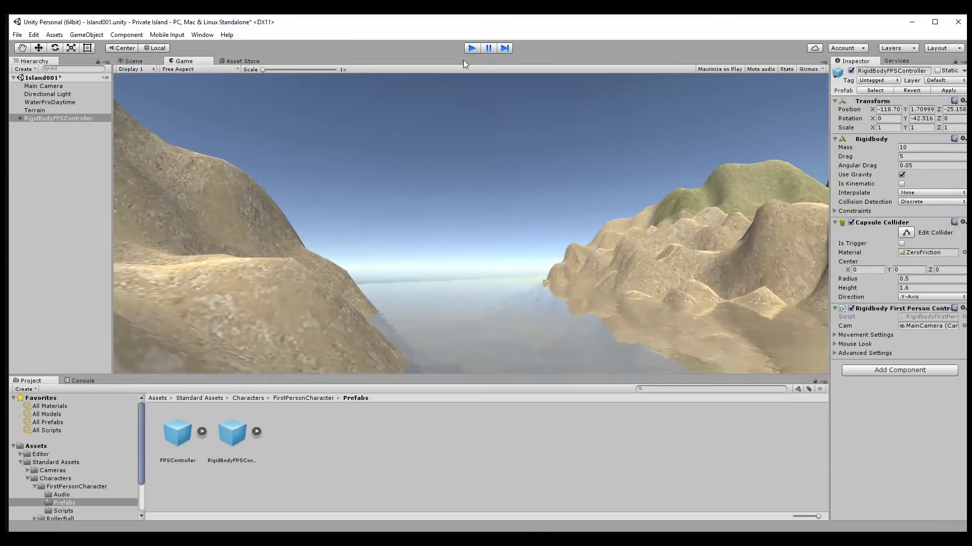
Raise the RigidBodyFPSController to Y 51.74 and move it along Z to about -115.8 with the Move tool
{"action": "scroll", "coordinate": [426, 165], "scroll_direction": "down", "scroll_amount": 15}
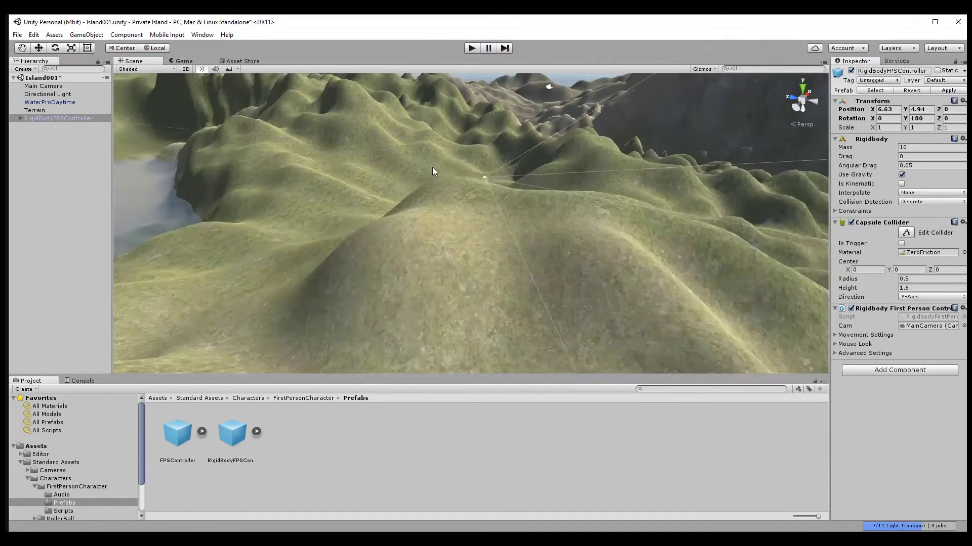
{"action": "scroll", "coordinate": [427, 177], "scroll_direction": "down", "scroll_amount": 8}
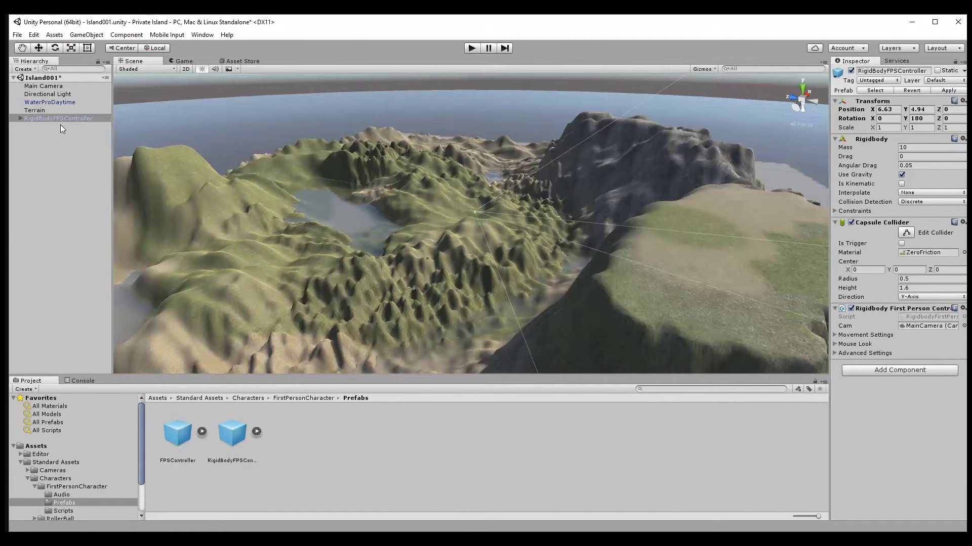
{"action": "left_click_drag", "start_coordinate": [905, 110], "coordinate": [727, 45]}
{"action": "scroll", "coordinate": [224, 168], "scroll_direction": "up", "scroll_amount": 3}
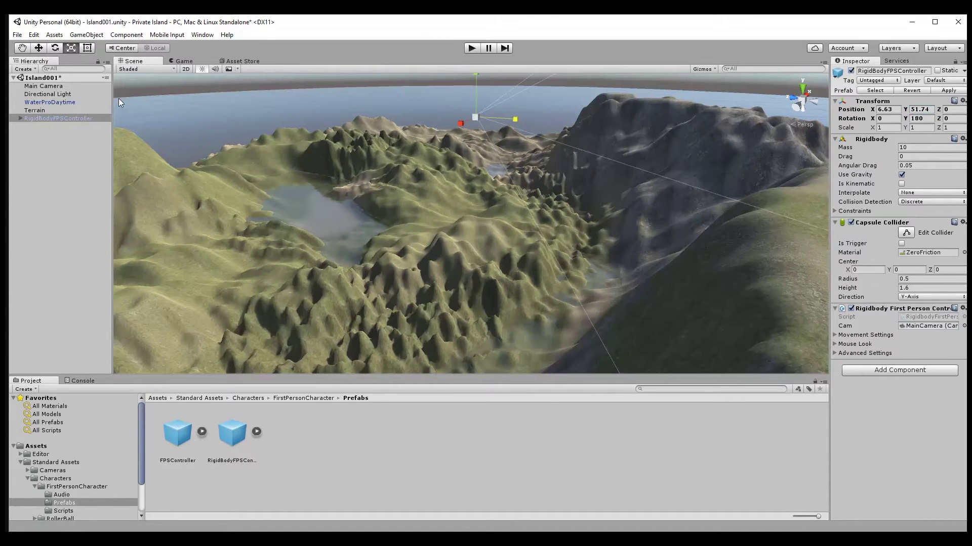
{"action": "left_click", "coordinate": [39, 50]}
{"action": "left_click_drag", "start_coordinate": [514, 123], "coordinate": [748, 193]}
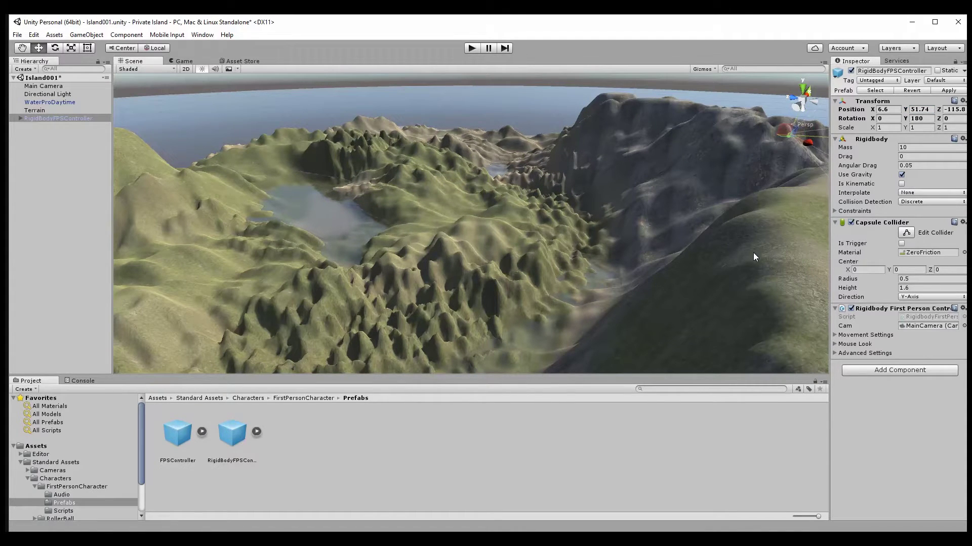
Reposition the RigidBodyFPSController over the flat-topped plateau at about X -83.3, Y 64.4, Z -93.7, checking it in the Back view
{"action": "right_click_drag", "start_coordinate": [750, 251], "coordinate": [852, 258]}
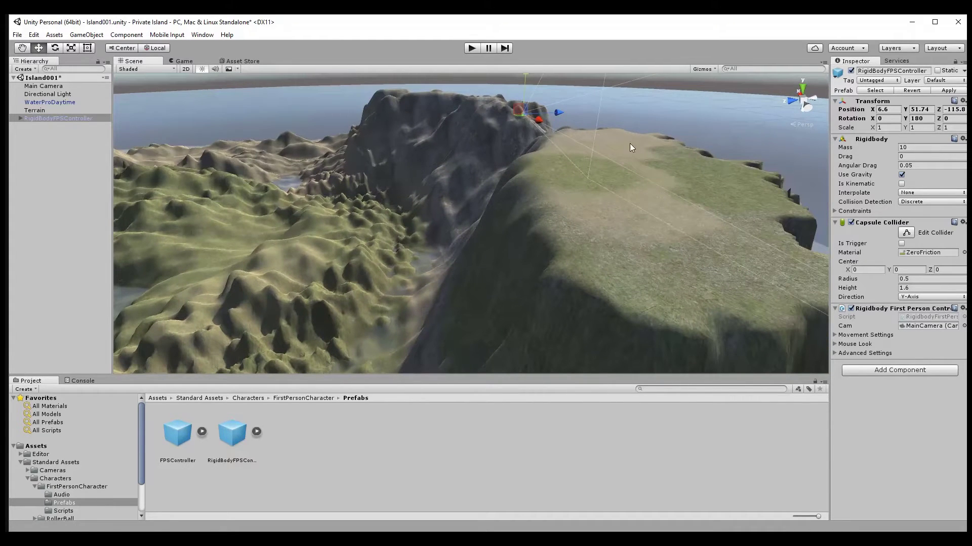
{"action": "left_click_drag", "start_coordinate": [563, 115], "coordinate": [664, 121]}
{"action": "right_click_drag", "start_coordinate": [665, 166], "coordinate": [636, 173]}
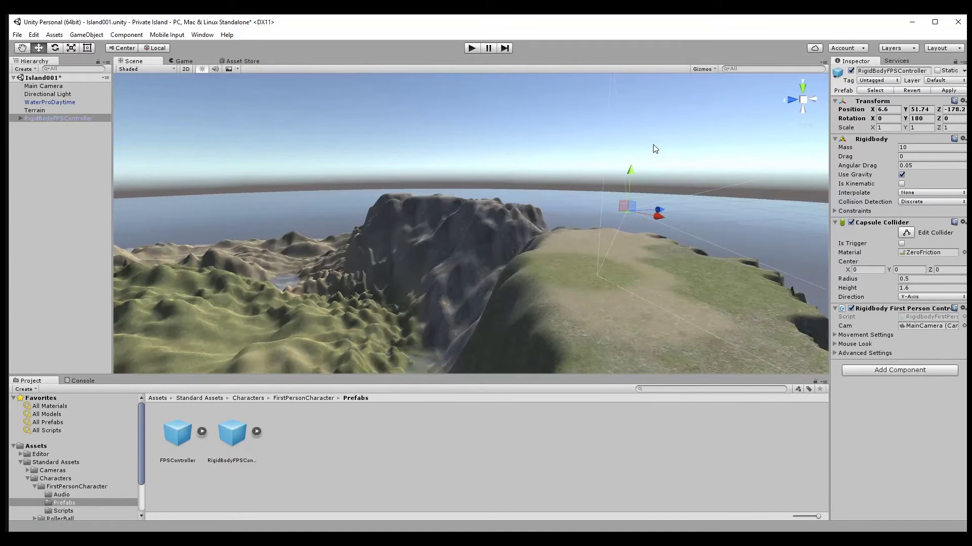
{"action": "left_click_drag", "start_coordinate": [633, 170], "coordinate": [627, 233]}
{"action": "left_click_drag", "start_coordinate": [628, 234], "coordinate": [623, 255]}
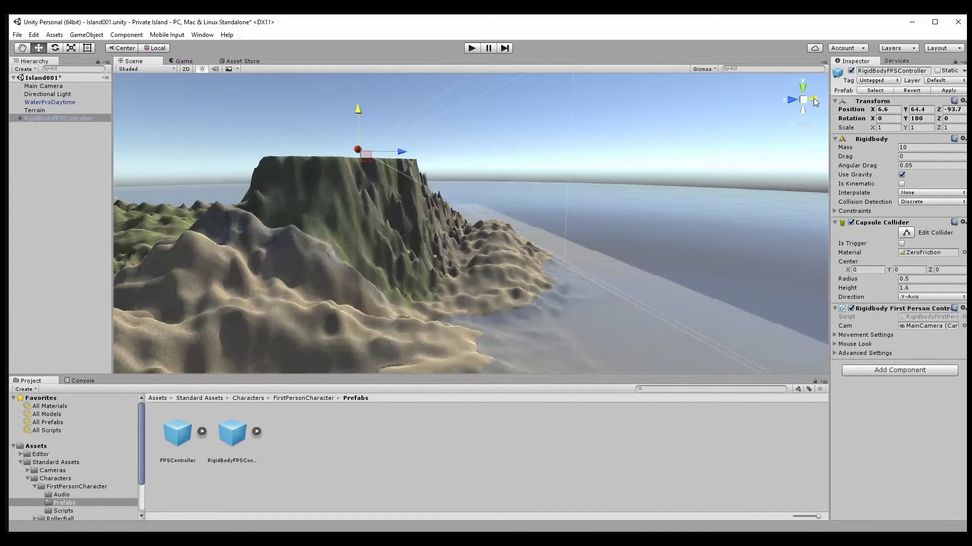
{"action": "left_click", "coordinate": [814, 101]}
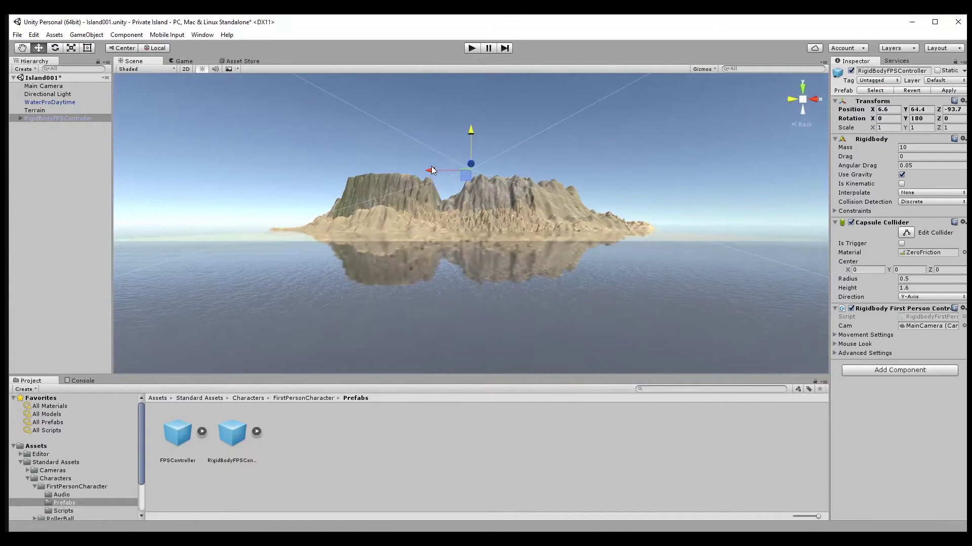
{"action": "left_click_drag", "start_coordinate": [434, 171], "coordinate": [353, 179]}
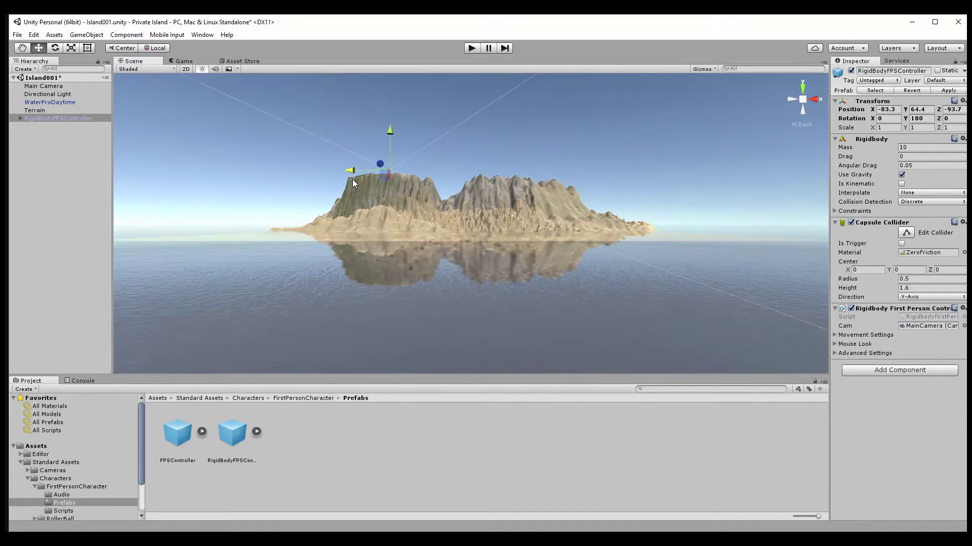
Raise the RigidBodyFPSController to Y 72.6 and, in the Top view, move it over the plateau to X -92.9, Z -103.5
{"action": "left_click", "coordinate": [792, 103]}
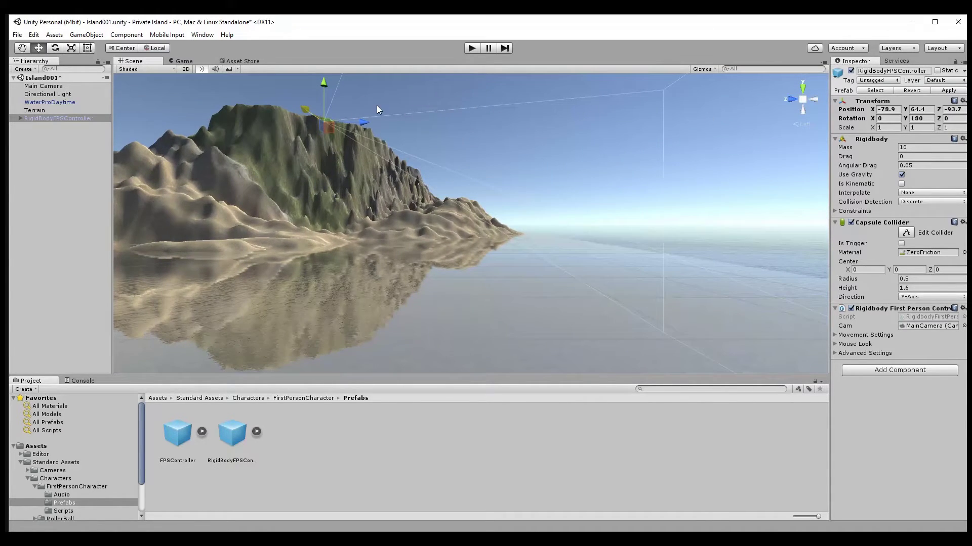
{"action": "left_click_drag", "start_coordinate": [323, 79], "coordinate": [321, 69]}
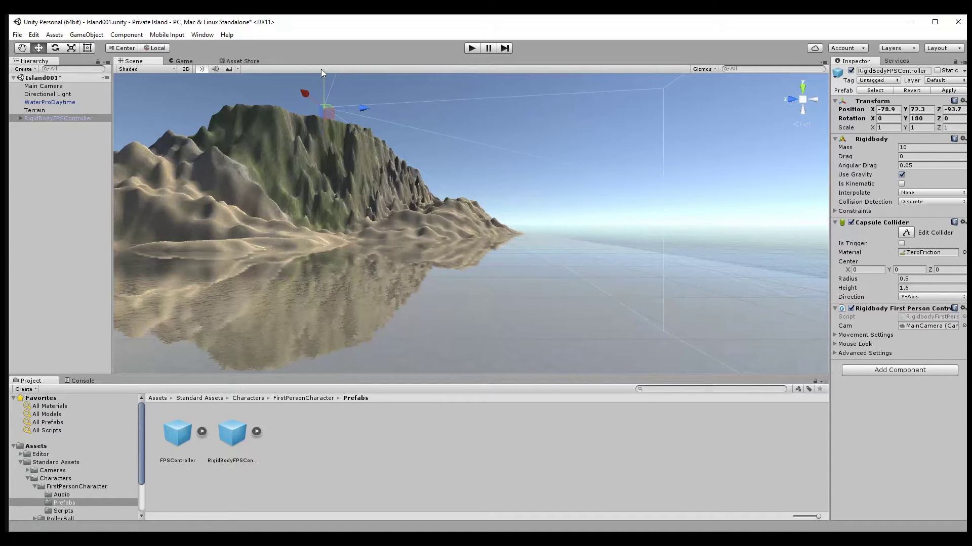
{"action": "left_click", "coordinate": [803, 102]}
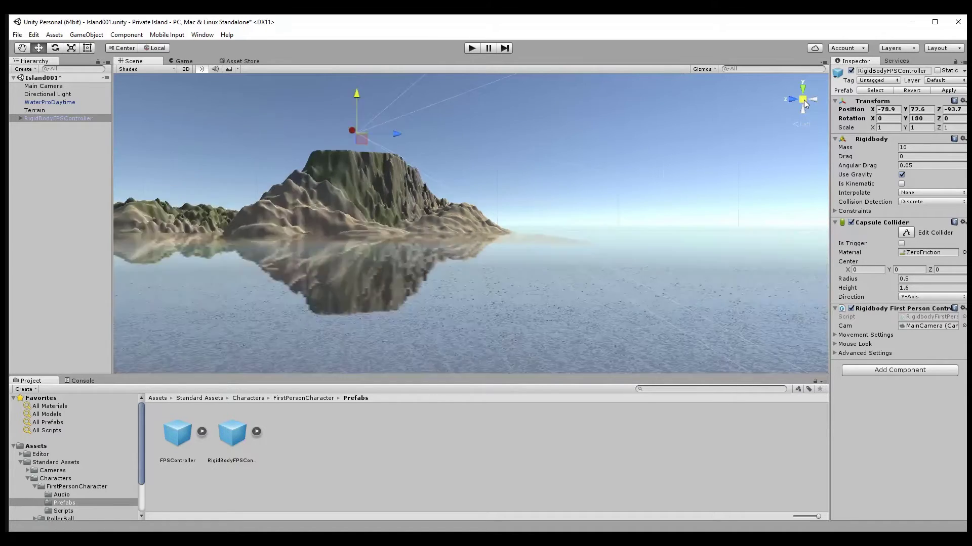
{"action": "right_click", "coordinate": [803, 99]}
{"action": "left_click", "coordinate": [822, 129]}
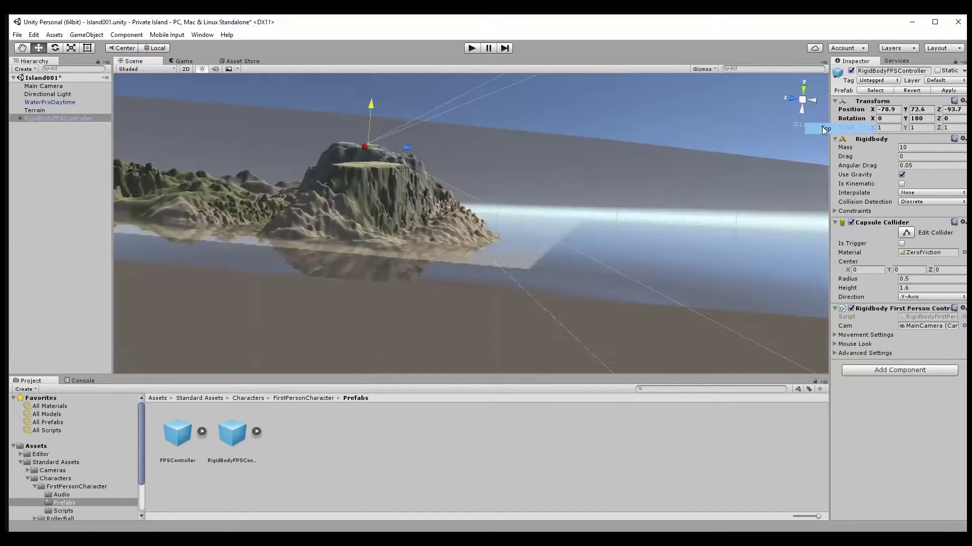
{"action": "left_click_drag", "start_coordinate": [367, 160], "coordinate": [362, 174]}
{"action": "left_click_drag", "start_coordinate": [329, 136], "coordinate": [309, 129]}
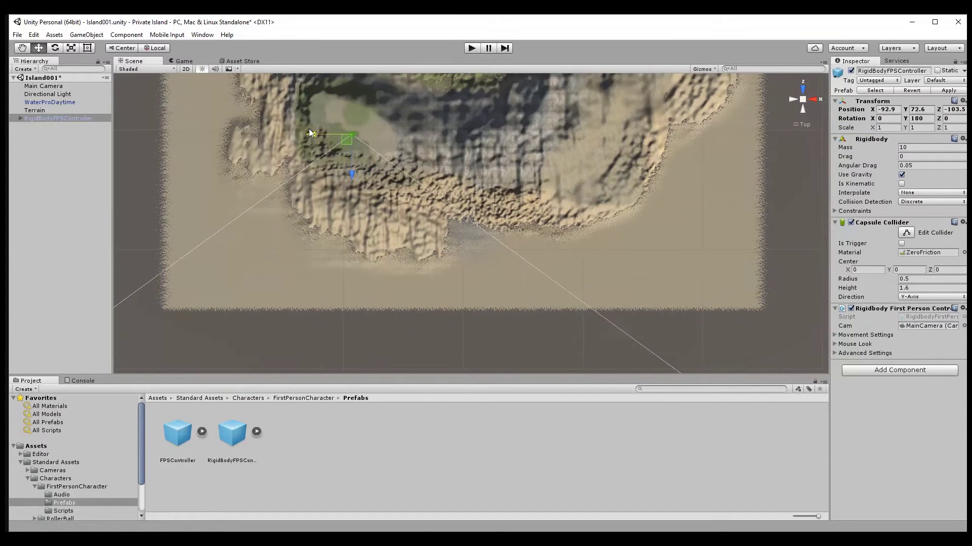
Run the scene, walk across the flat plateau to its edge to look over the island, and stop it
{"action": "left_click", "coordinate": [471, 50]}
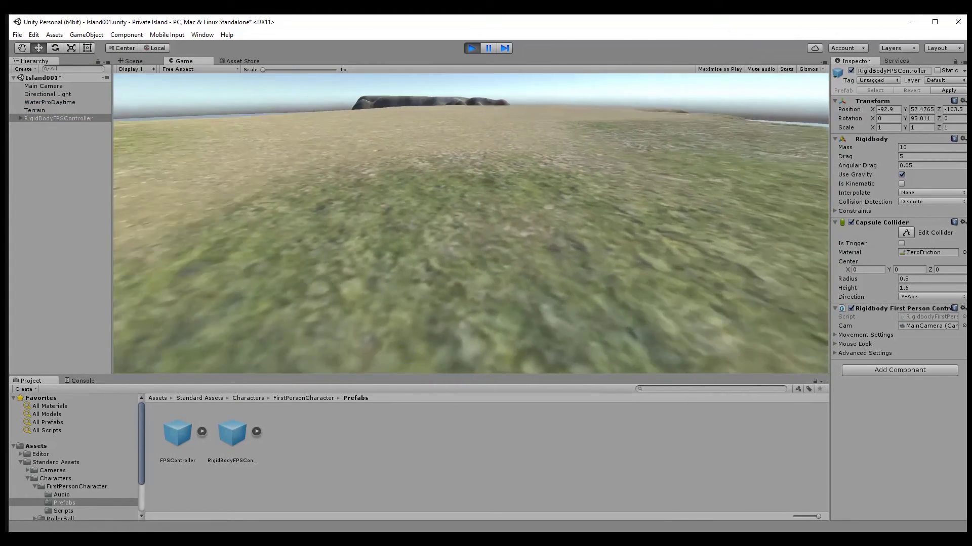
{"action": "key", "text": "w"}
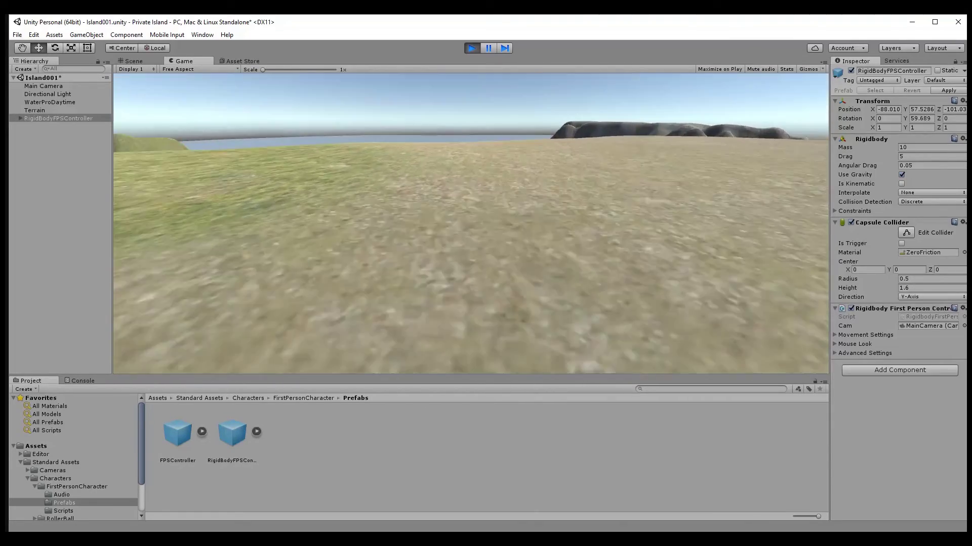
{"action": "key", "text": "w"}
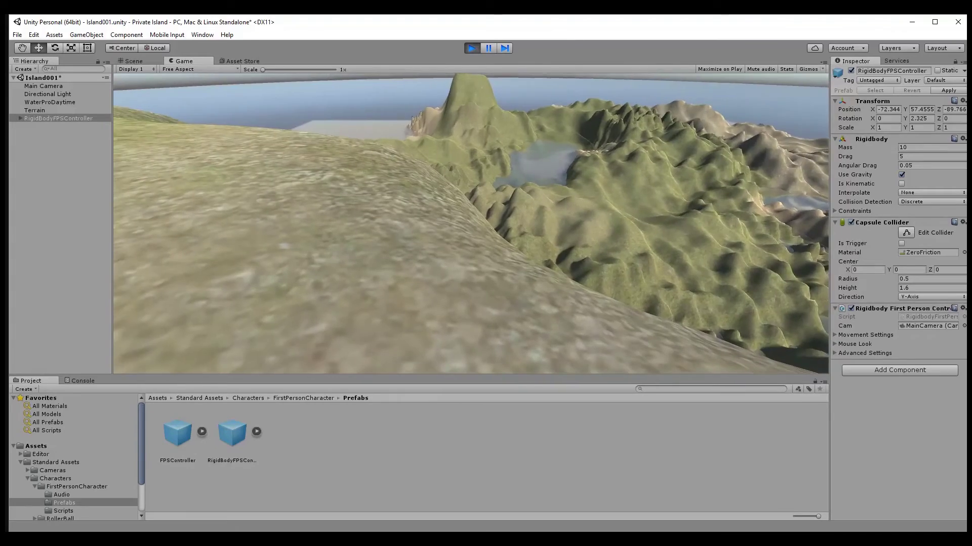
{"action": "key", "text": "w"}
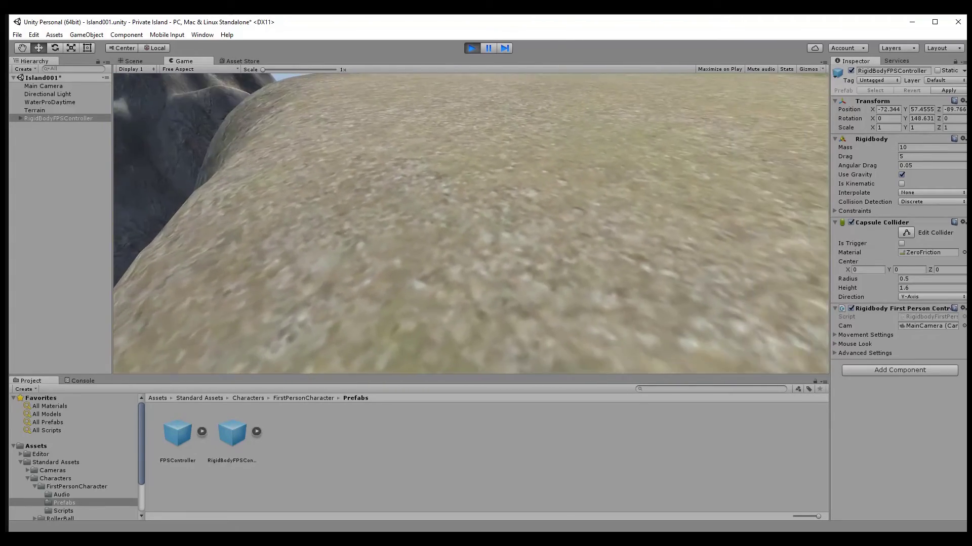
{"action": "key", "text": "w"}
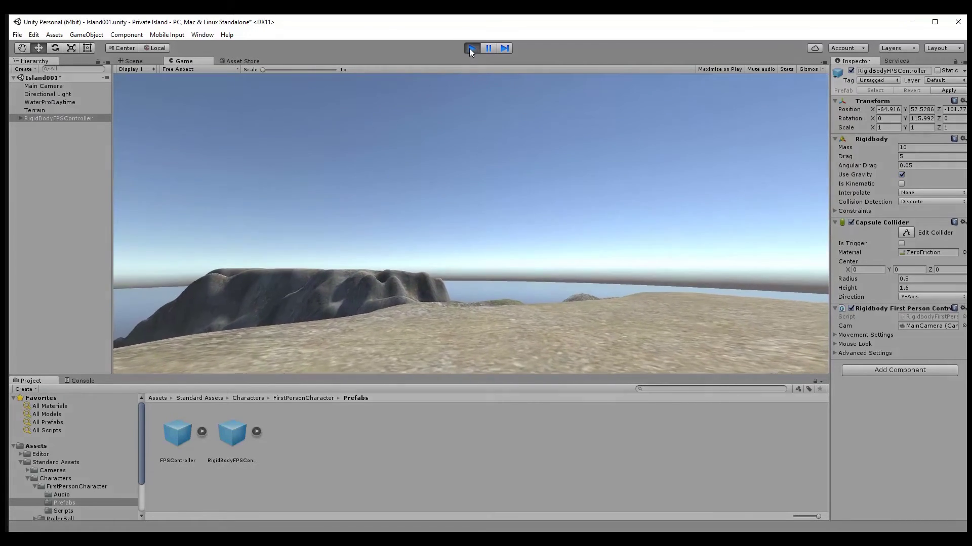
{"action": "left_click", "coordinate": [471, 48]}
Lower the RigidBodyFPSController to Y 60.75, just above the plateau surface
{"action": "left_click_drag", "start_coordinate": [356, 206], "coordinate": [357, 217]}
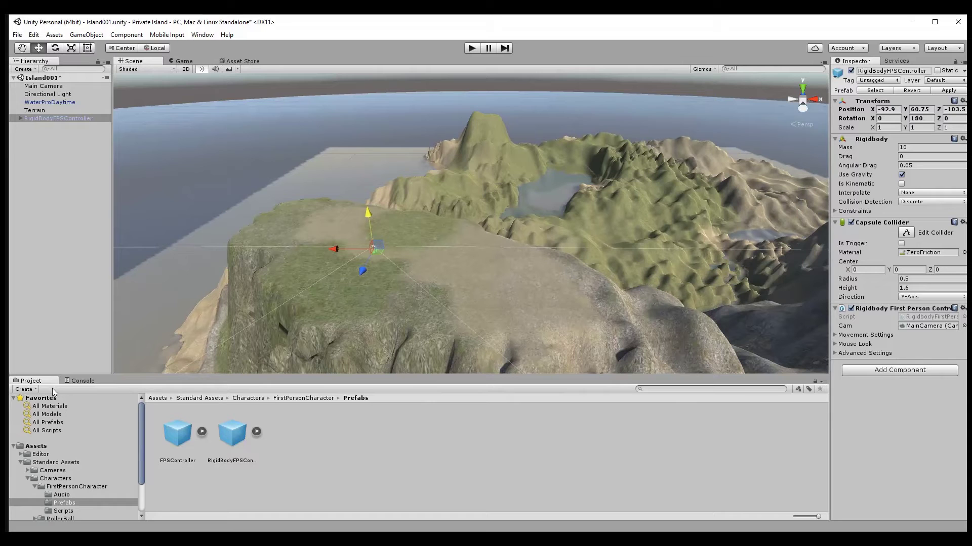
Search the project assets for "tree" and browse the SpeedTree folder down to the Palm_Desktop LOD0 materials
{"action": "type", "text": "tree"}
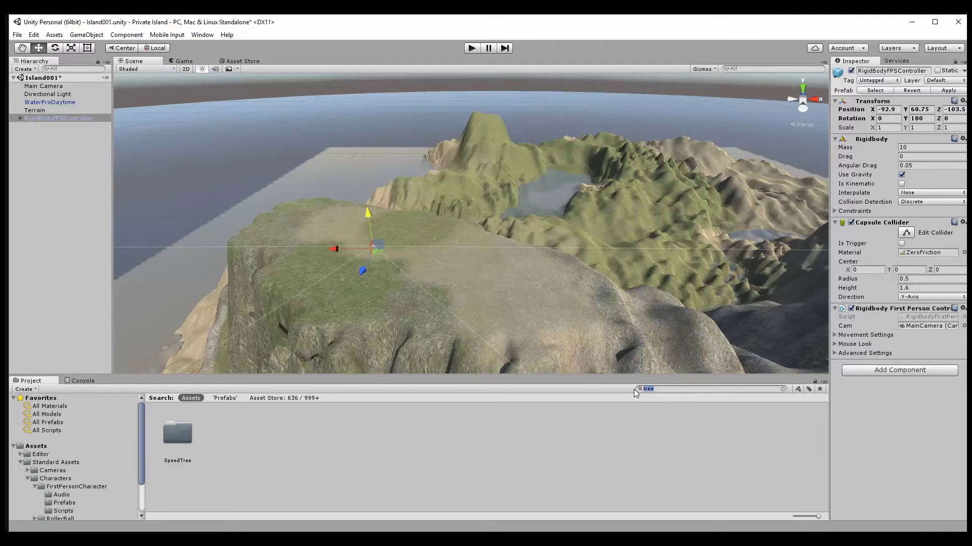
{"action": "double_click", "coordinate": [180, 436]}
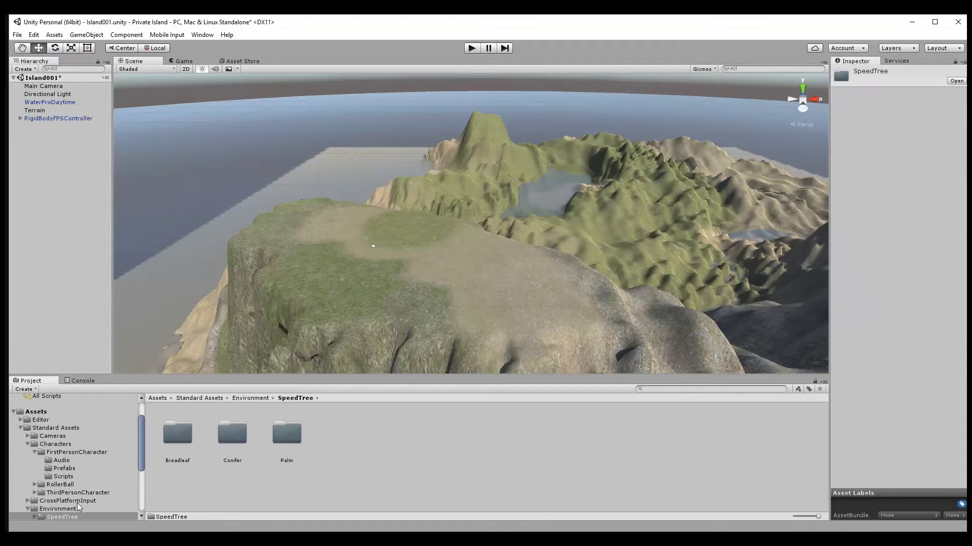
{"action": "scroll", "coordinate": [76, 491], "scroll_direction": "down", "scroll_amount": 3}
{"action": "left_click", "coordinate": [44, 428]}
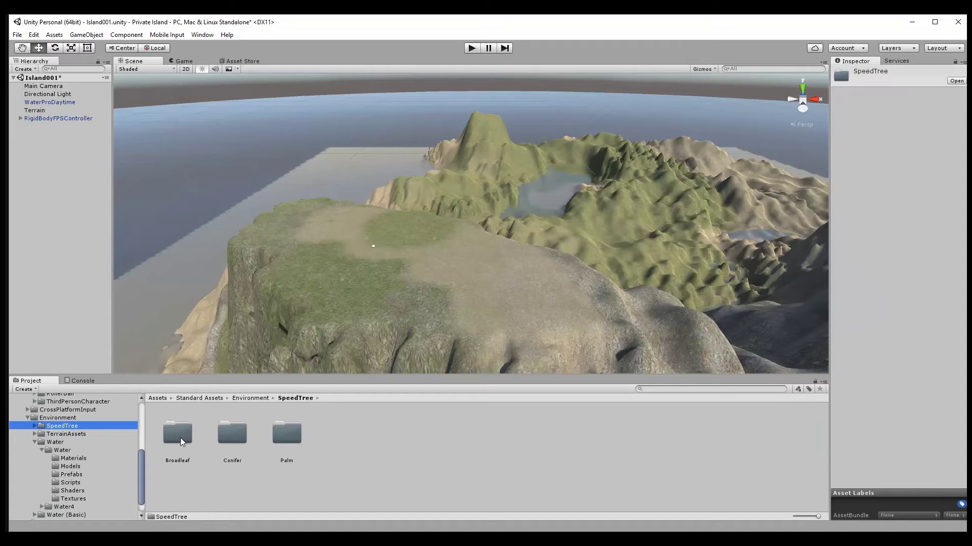
{"action": "left_click", "coordinate": [35, 426]}
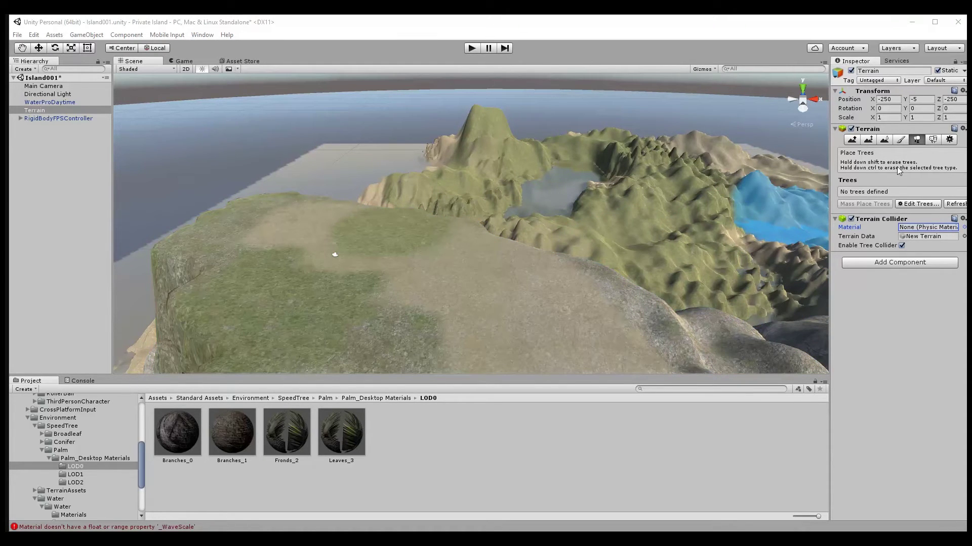
Add the Palm_Desktop prefab as a tree type for the Terrain's Place Trees tool
{"action": "left_click", "coordinate": [853, 142]}
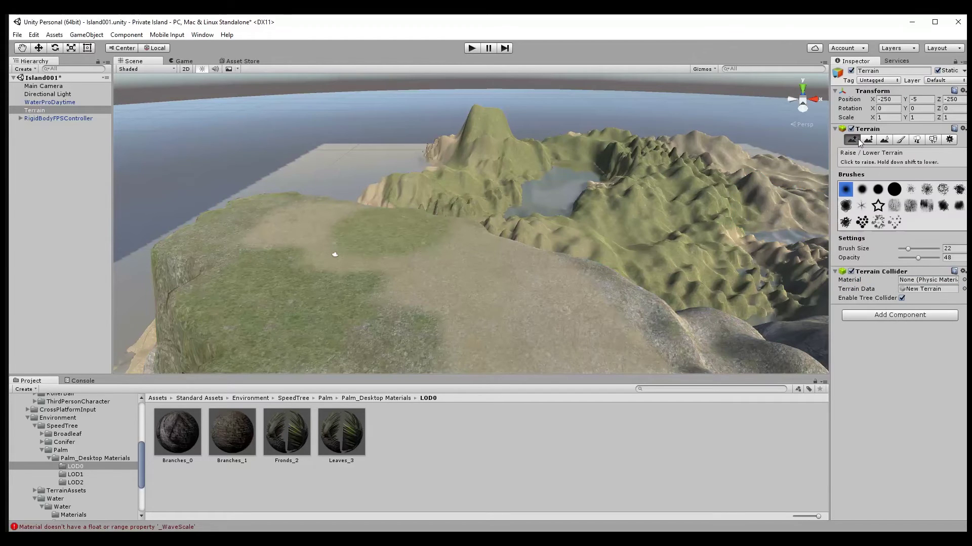
{"action": "left_click", "coordinate": [917, 140]}
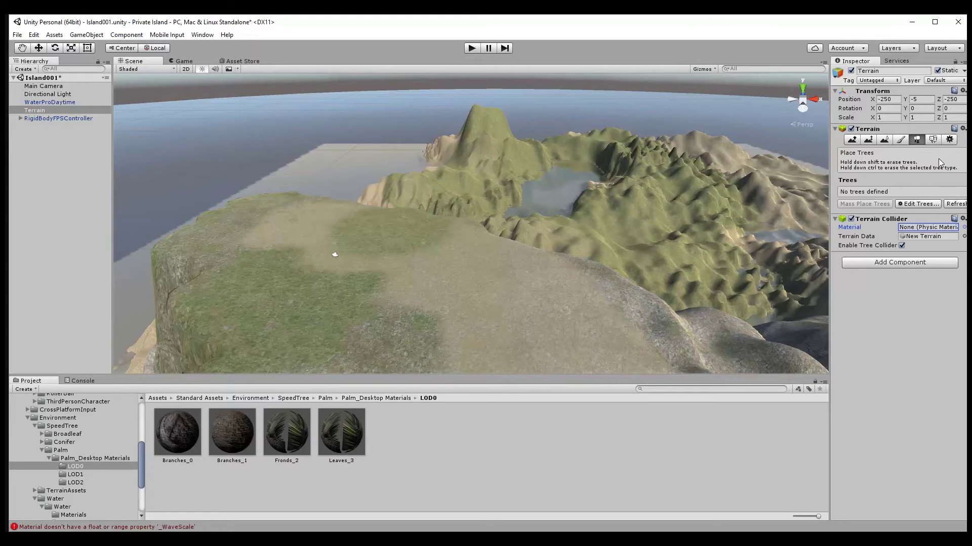
{"action": "left_click", "coordinate": [918, 205]}
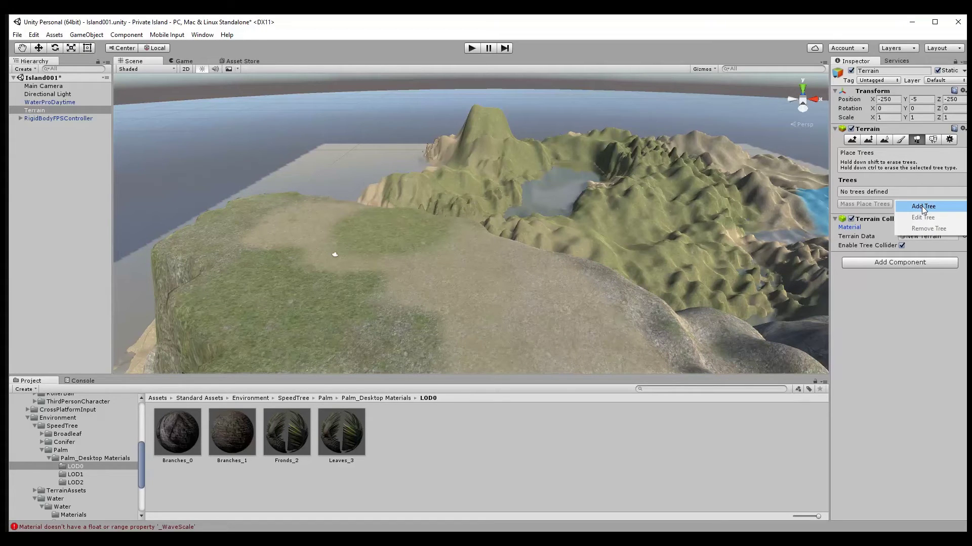
{"action": "left_click", "coordinate": [923, 207]}
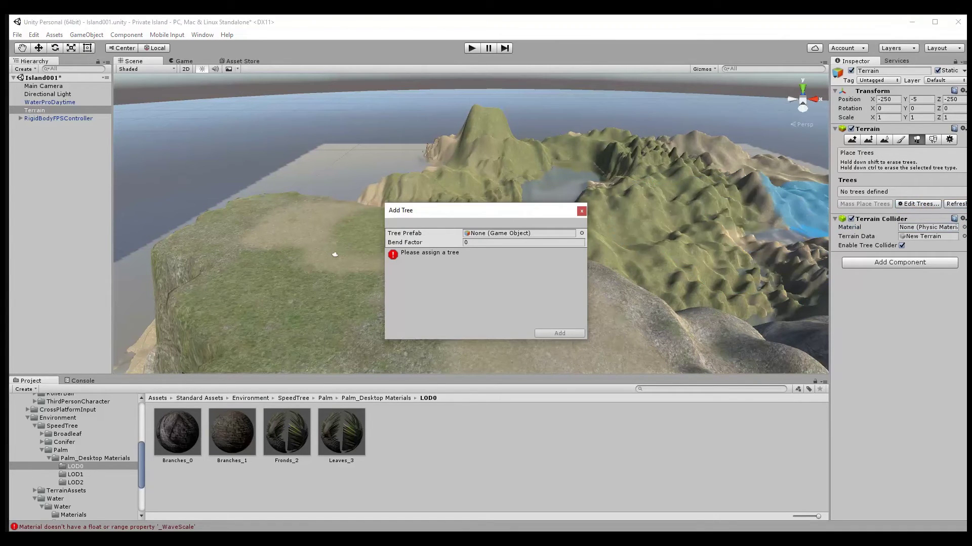
{"action": "left_click_drag", "start_coordinate": [458, 213], "coordinate": [225, 133]}
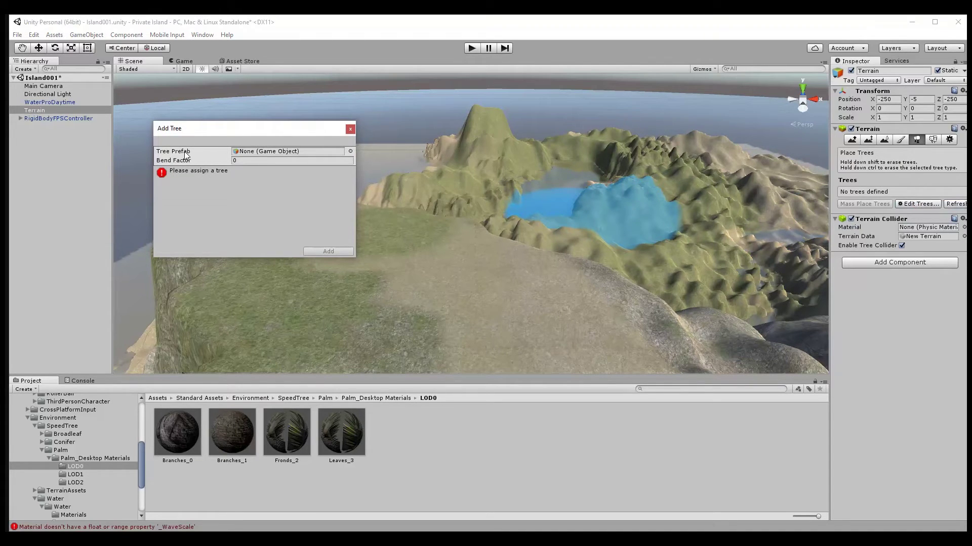
{"action": "left_click", "coordinate": [350, 151]}
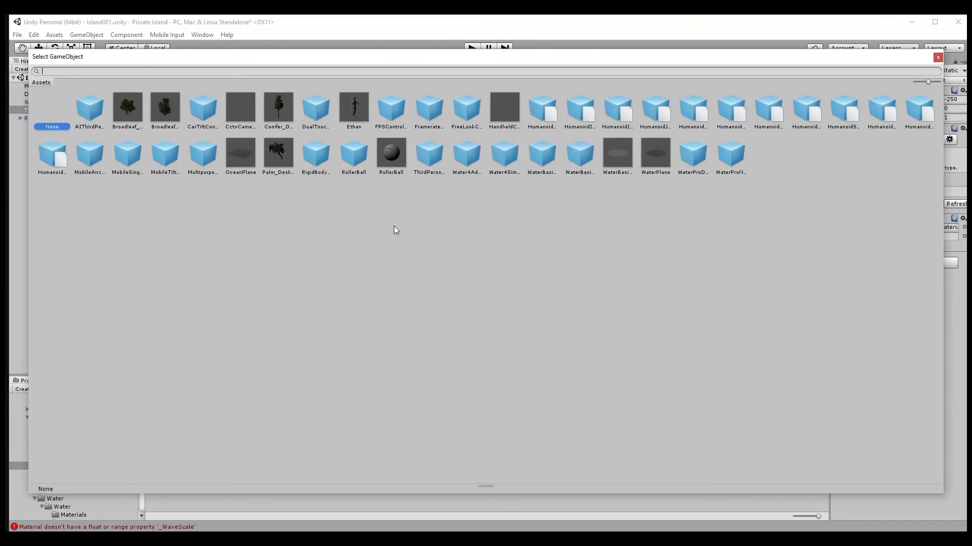
{"action": "left_click", "coordinate": [279, 150]}
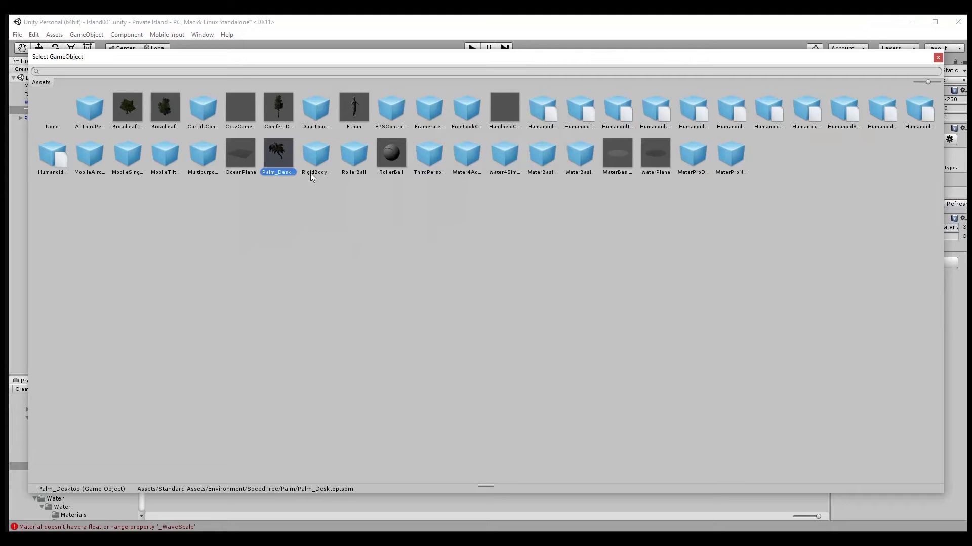
{"action": "double_click", "coordinate": [284, 156]}
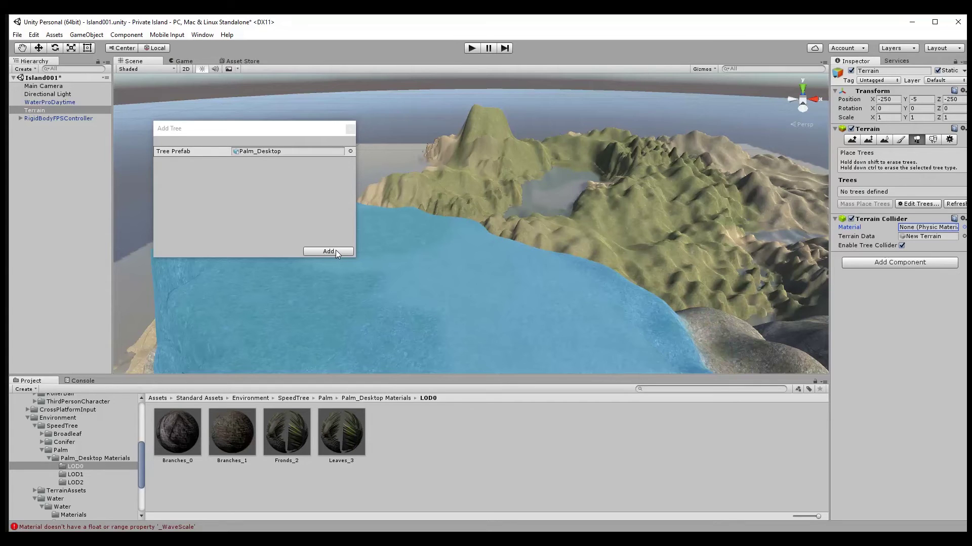
{"action": "left_click", "coordinate": [335, 250]}
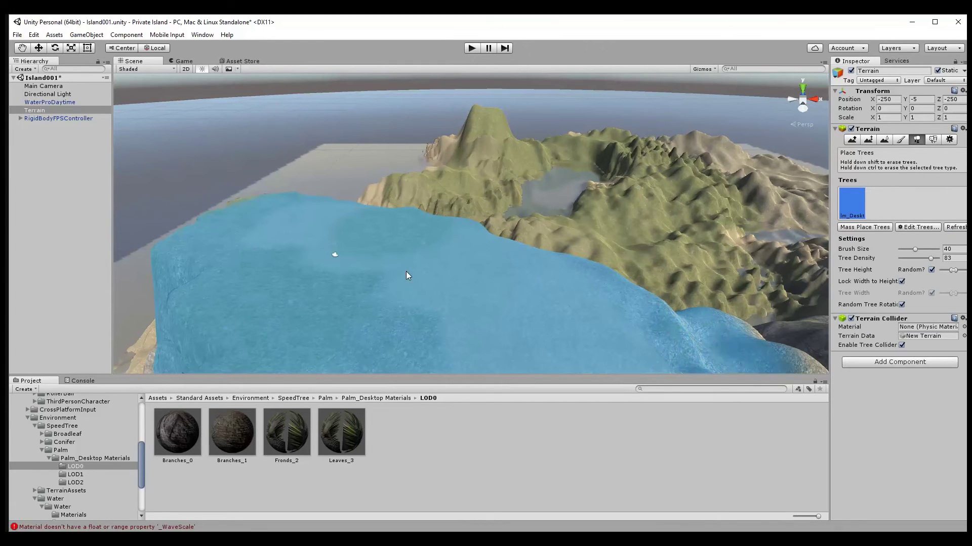
Set the tree brush size to 19 and tree density to 31, and place scattered palms on the plateau
{"action": "mouse_move", "coordinate": [917, 250]}
{"action": "left_mouse_down"}
{"action": "mouse_move", "coordinate": [891, 261]}
{"action": "mouse_move", "coordinate": [928, 252]}
{"action": "mouse_move", "coordinate": [906, 255]}
{"action": "left_mouse_up"}
{"action": "left_click_drag", "start_coordinate": [905, 255], "coordinate": [909, 253]}
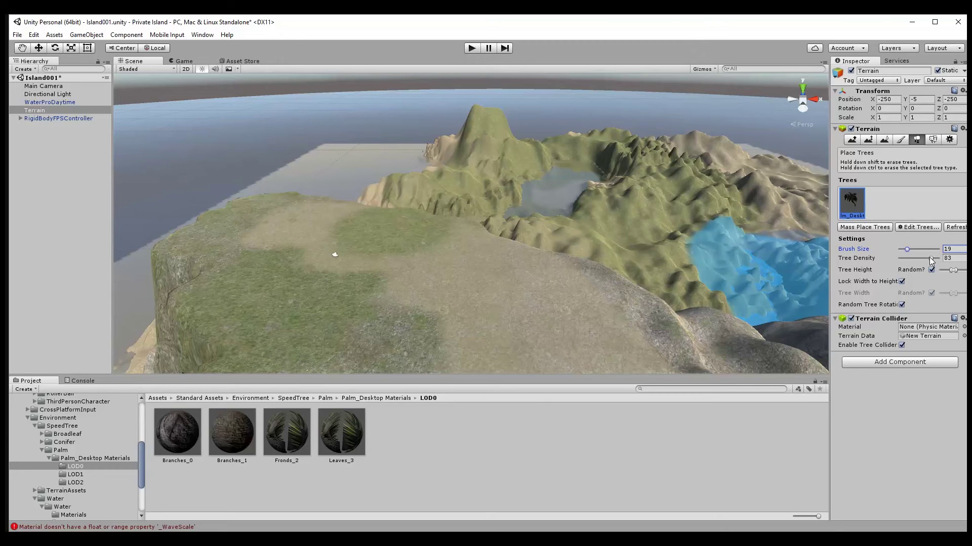
{"action": "left_click_drag", "start_coordinate": [930, 259], "coordinate": [909, 262]}
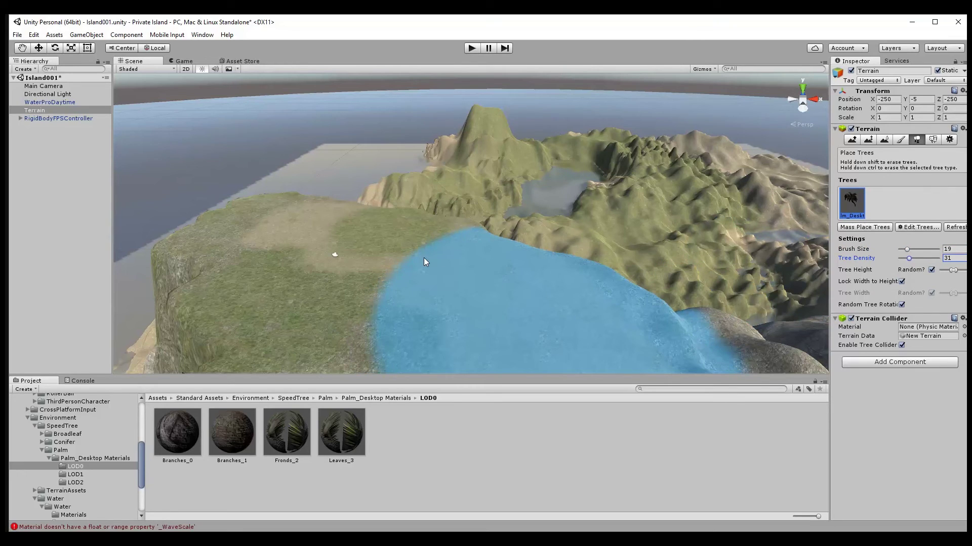
{"action": "left_click", "coordinate": [536, 293]}
{"action": "left_click", "coordinate": [396, 238]}
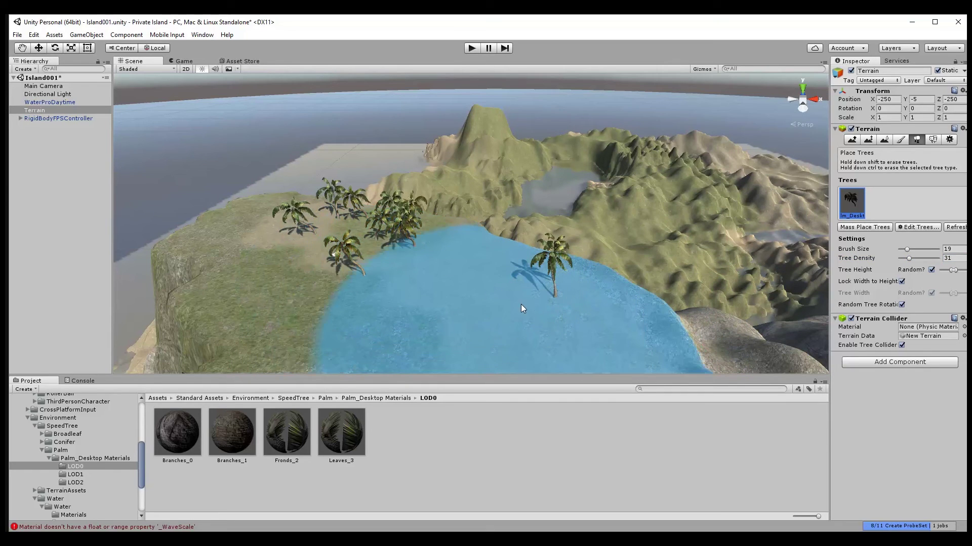
{"action": "left_click", "coordinate": [522, 306]}
Set the tree density to 60 and paint a dense palm cluster on the green hills below the plateau
{"action": "left_click_drag", "start_coordinate": [907, 259], "coordinate": [921, 260]}
{"action": "left_click", "coordinate": [704, 278]}
{"action": "mouse_move", "coordinate": [636, 239]}
{"action": "left_mouse_down"}
{"action": "mouse_move", "coordinate": [675, 228]}
{"action": "mouse_move", "coordinate": [685, 272]}
{"action": "mouse_move", "coordinate": [789, 258]}
{"action": "mouse_move", "coordinate": [612, 310]}
{"action": "left_mouse_up"}
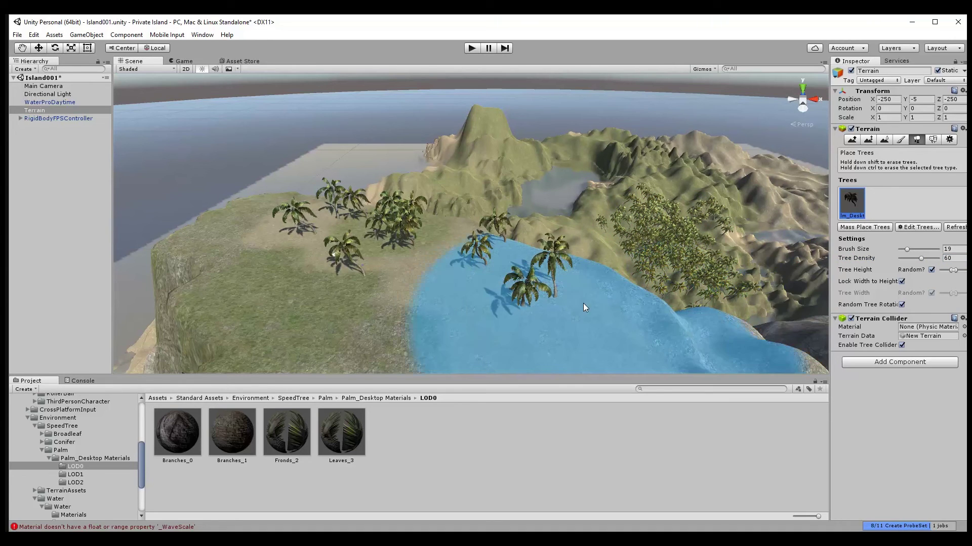
Set the tree density to 20 and place a few more sparse palms on the plateau's near side
{"action": "left_click_drag", "start_coordinate": [922, 258], "coordinate": [919, 259]}
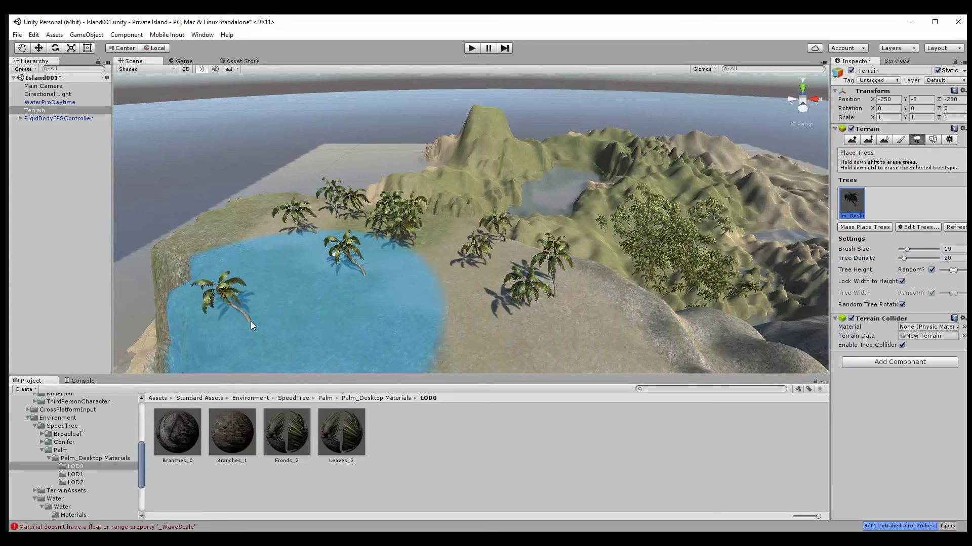
{"action": "left_click", "coordinate": [250, 321]}
{"action": "left_click", "coordinate": [404, 346]}
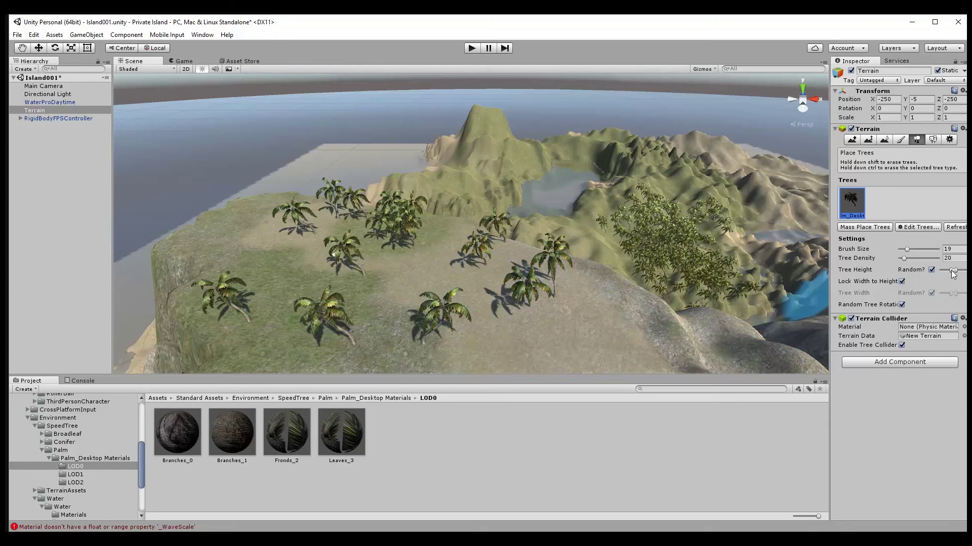
Run the scene in Play mode and walk the first-person controller among the scattered palms to the plateau's edge
{"action": "left_click", "coordinate": [472, 48]}
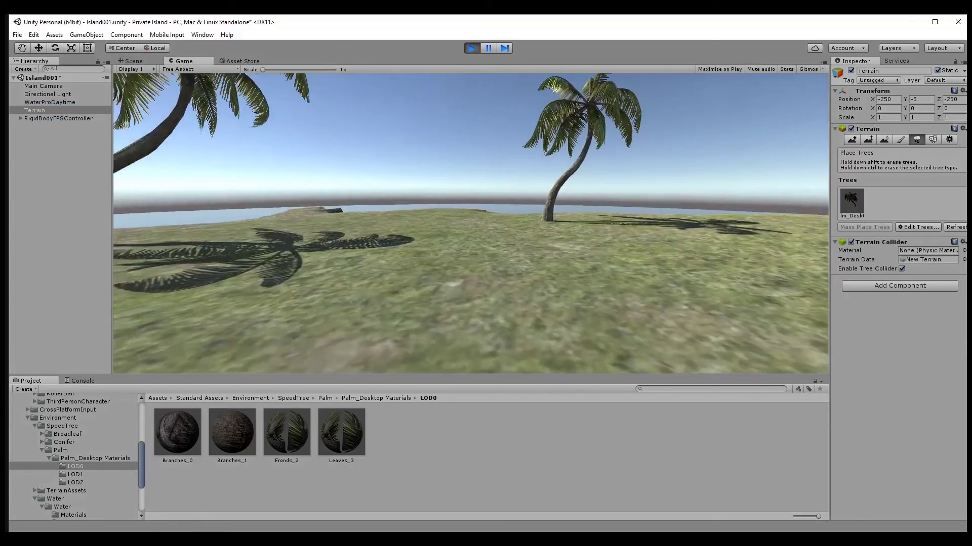
{"action": "key", "text": "w"}
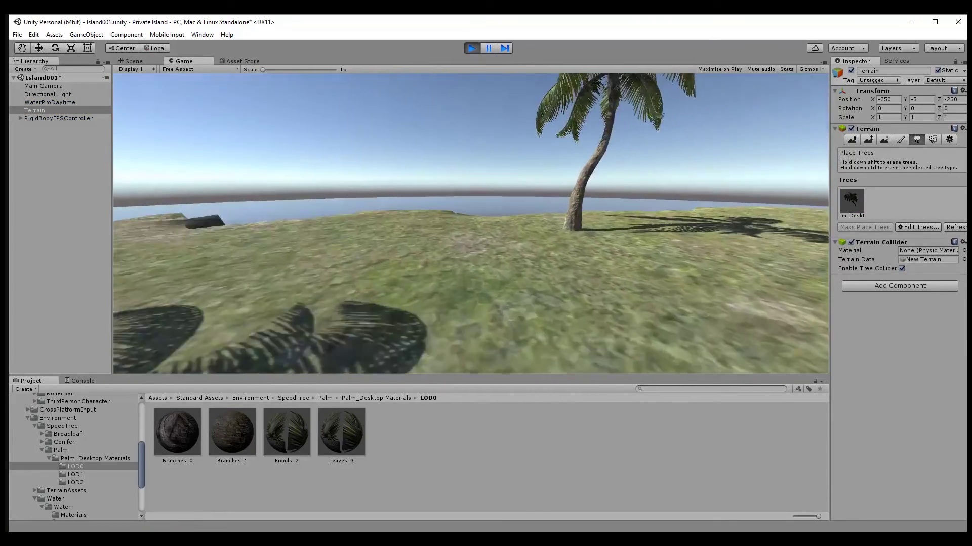
{"action": "key", "text": "w"}
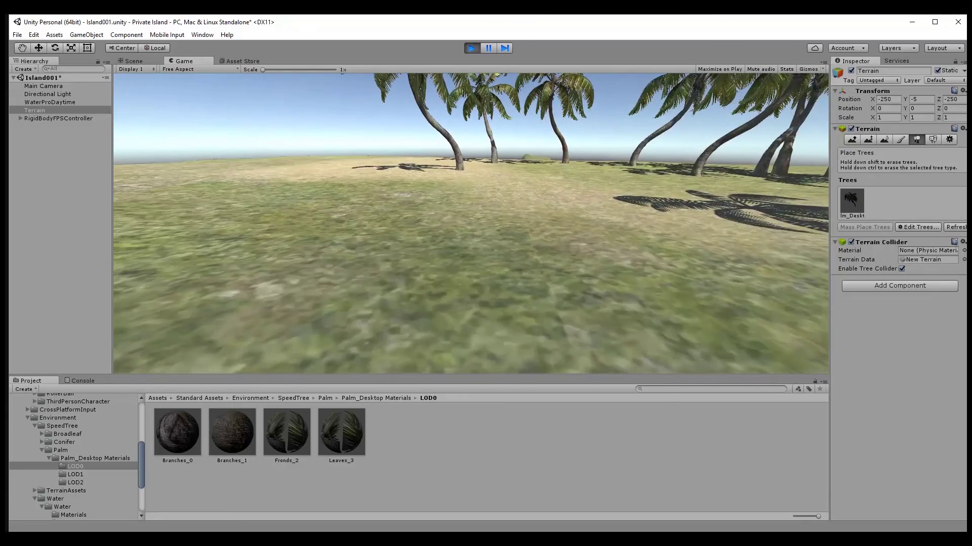
{"action": "key", "text": "w"}
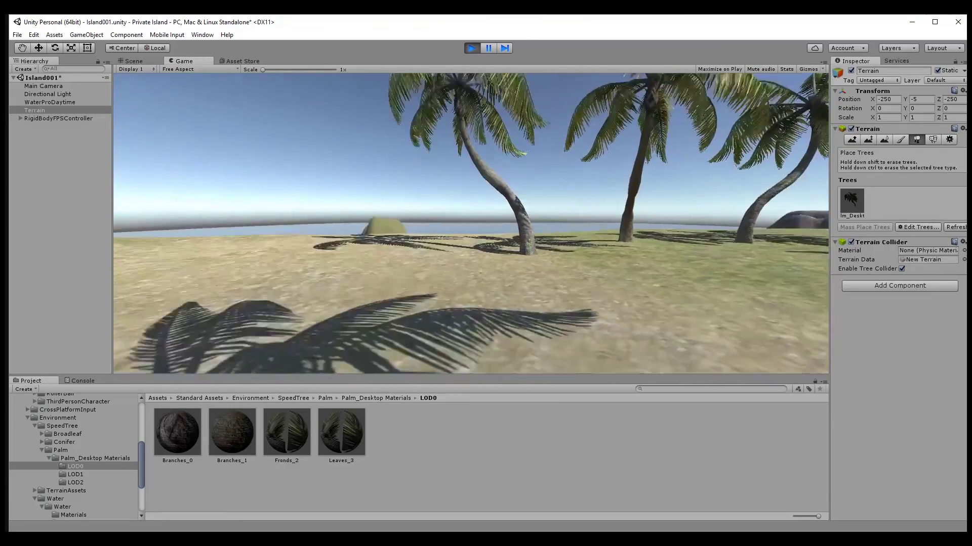
{"action": "key", "text": "w"}
{"action": "key", "text": "w"}
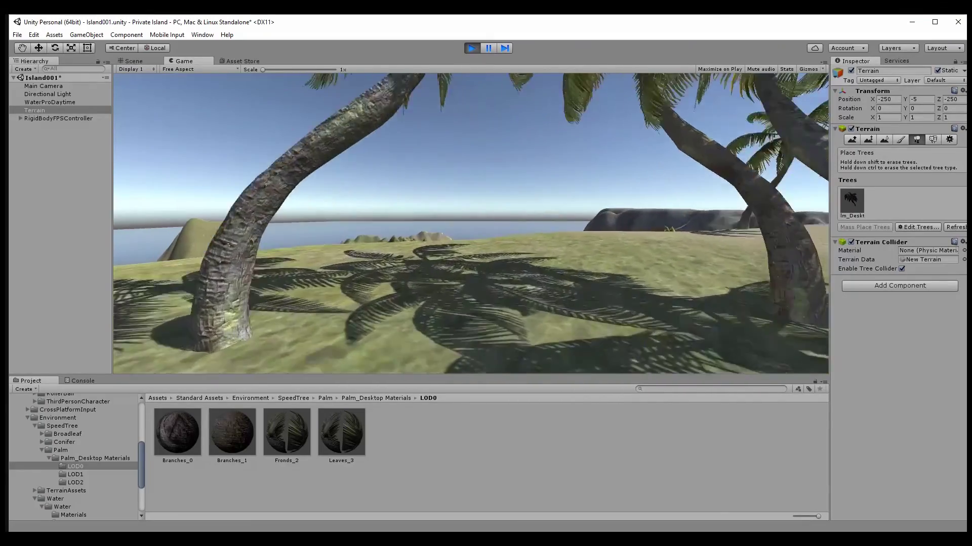
{"action": "key", "text": "w"}
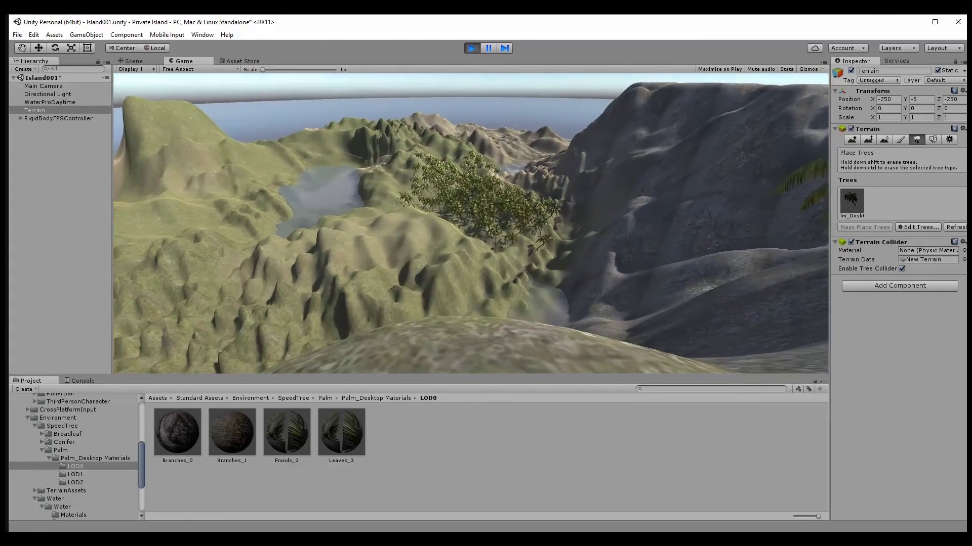
Walk down from the plateau along the rocky slope toward the dense palm cluster on the green hills to inspect it
{"action": "key", "text": "w"}
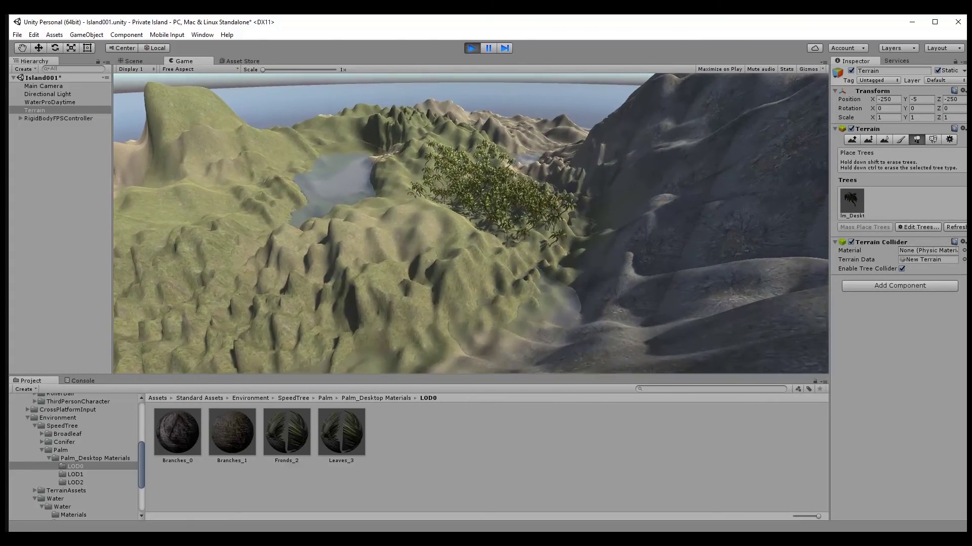
{"action": "key", "text": "w"}
{"action": "key", "text": "w"}
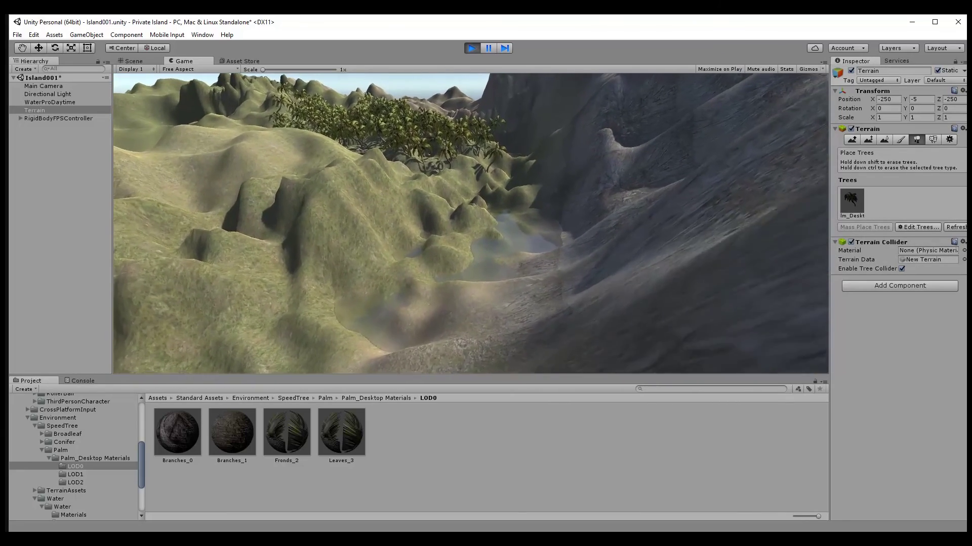
{"action": "key", "text": "w"}
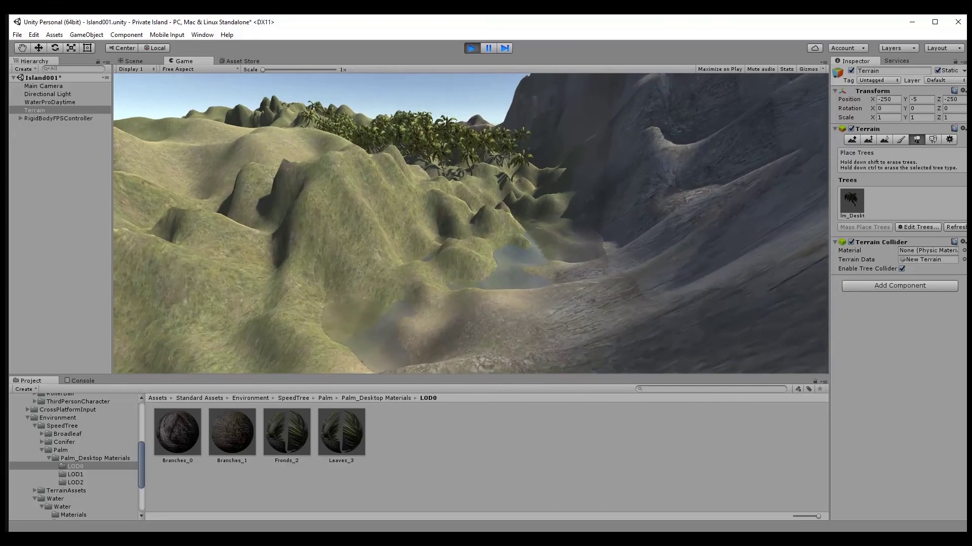
{"action": "key", "text": "w"}
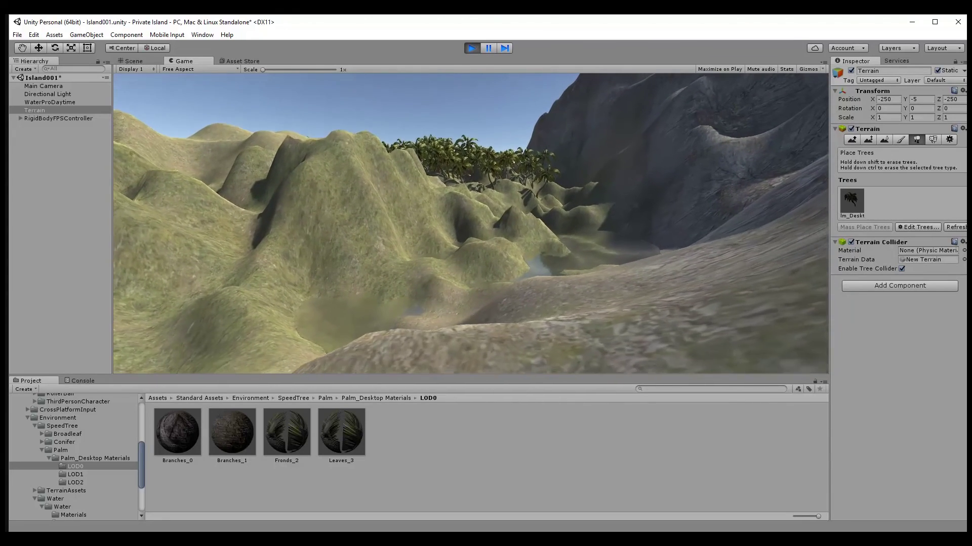
{"action": "key", "text": "w"}
{"action": "key", "text": "w"}
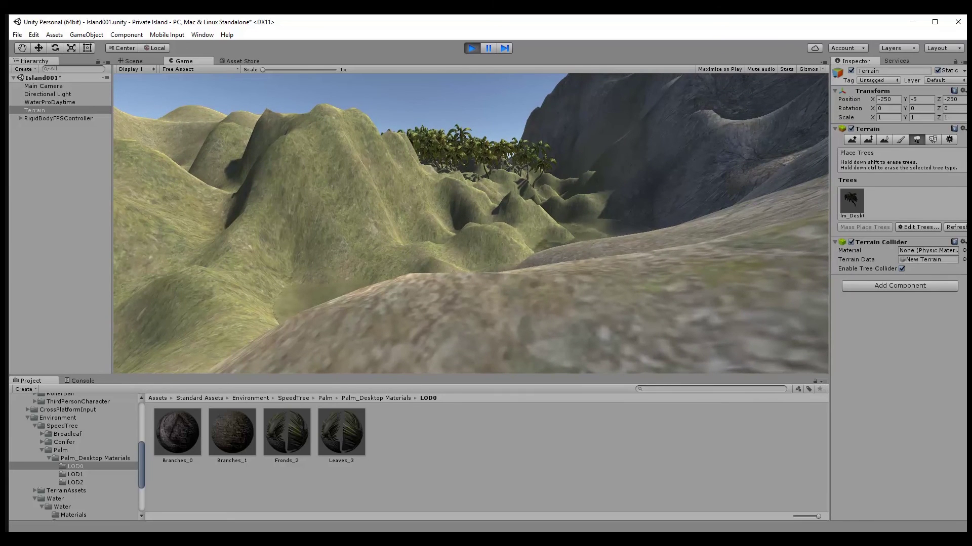